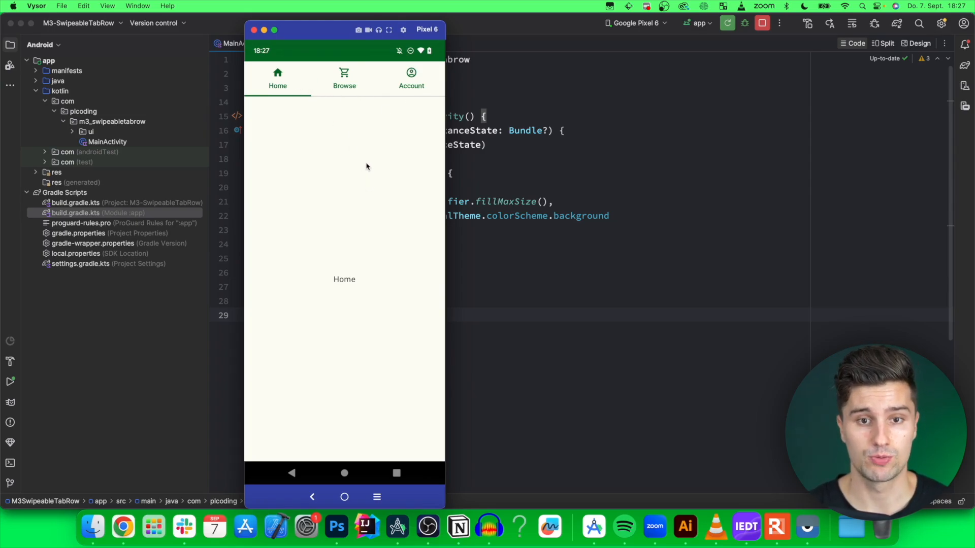
- Tap Browse, Account and Home tabs on the Pixel 6, then swipe the pager to Browse
{"action": "left_click", "coordinate": [344, 79]}
{"action": "left_click", "coordinate": [412, 79]}
{"action": "left_click", "coordinate": [282, 86]}
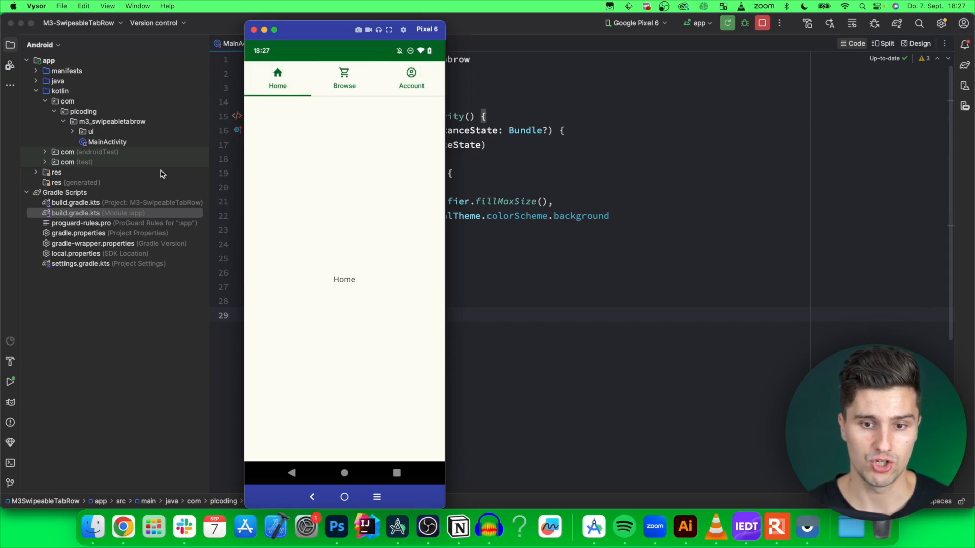
{"action": "left_click_drag", "start_coordinate": [412, 198], "coordinate": [304, 198]}
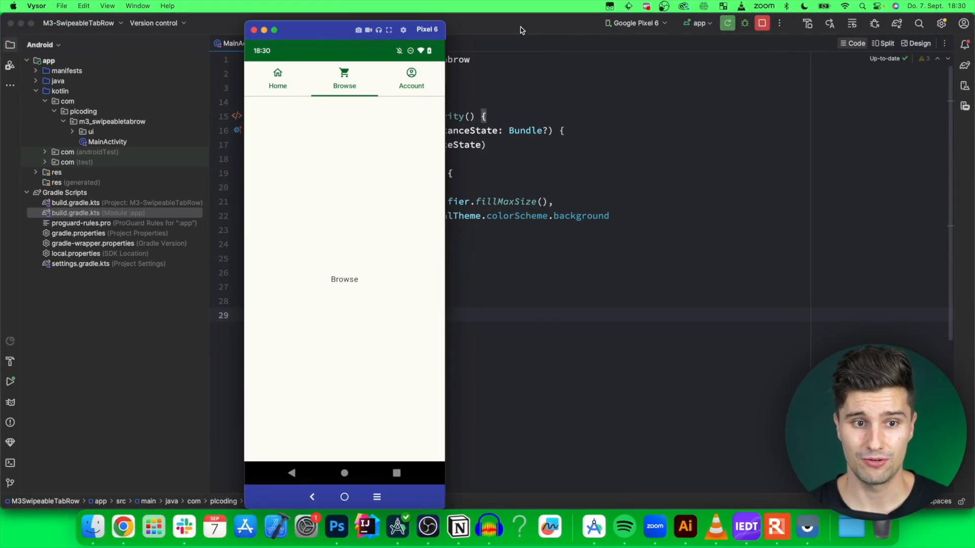
- Focus MainActivity.kt in Android Studio with the caret indented inside the empty Surface block
{"action": "left_click", "coordinate": [521, 26]}
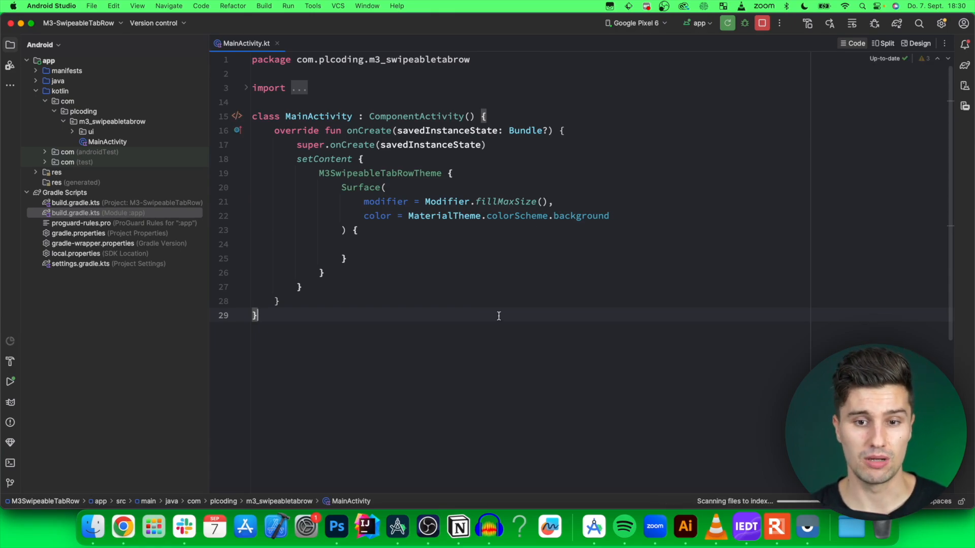
{"action": "scroll", "coordinate": [499, 315], "scroll_direction": "down", "scroll_amount": 2}
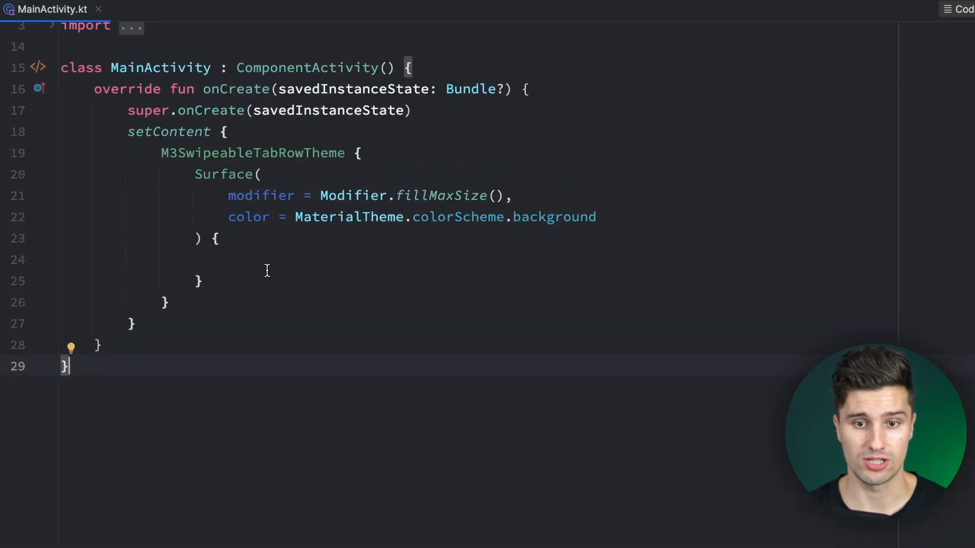
{"action": "scroll", "coordinate": [337, 274], "scroll_direction": "down", "scroll_amount": 1}
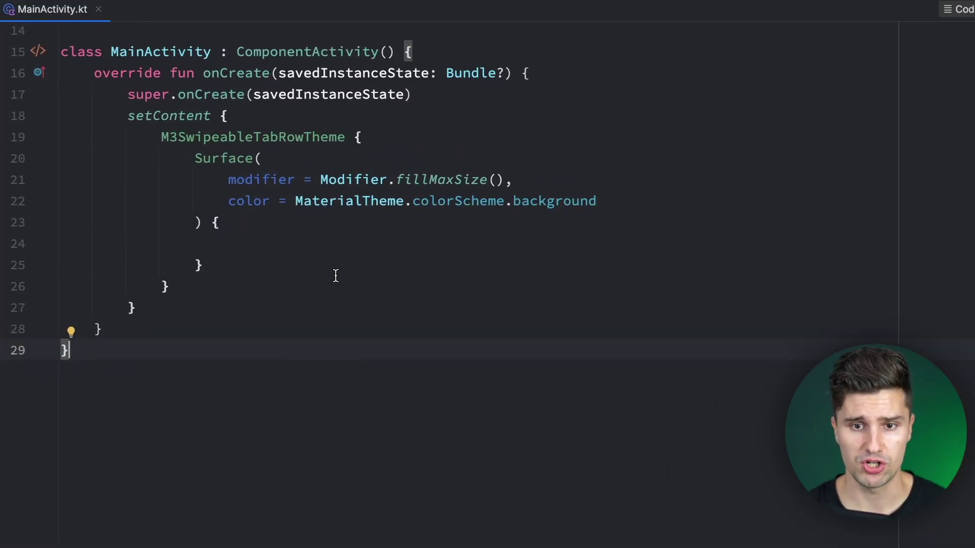
{"action": "double_click", "coordinate": [217, 158]}
{"action": "scroll", "coordinate": [255, 252], "scroll_direction": "down", "scroll_amount": 1}
{"action": "left_click", "coordinate": [251, 212]}
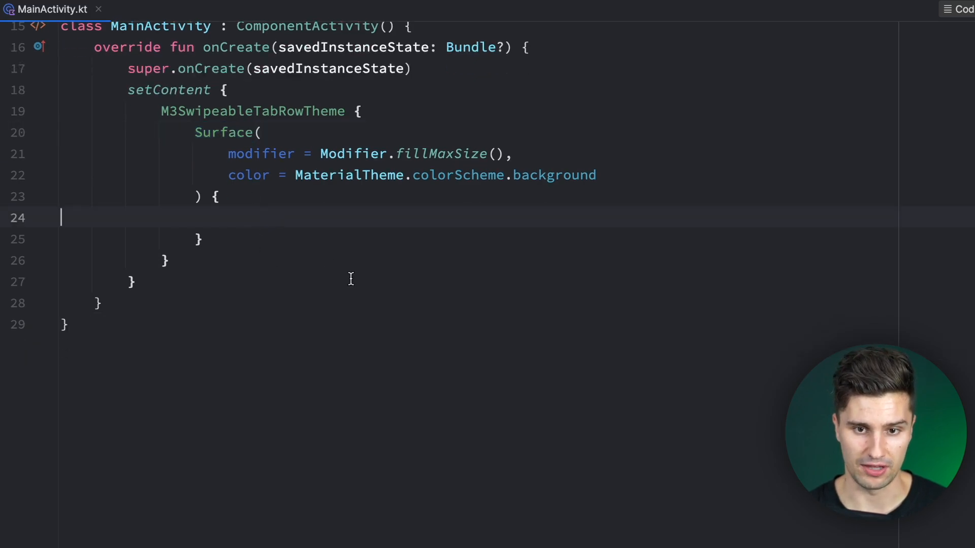
{"action": "key", "text": "Tab"}
{"action": "key", "text": "Tab"}
{"action": "key", "text": "Tab"}
{"action": "key", "text": "Tab"}
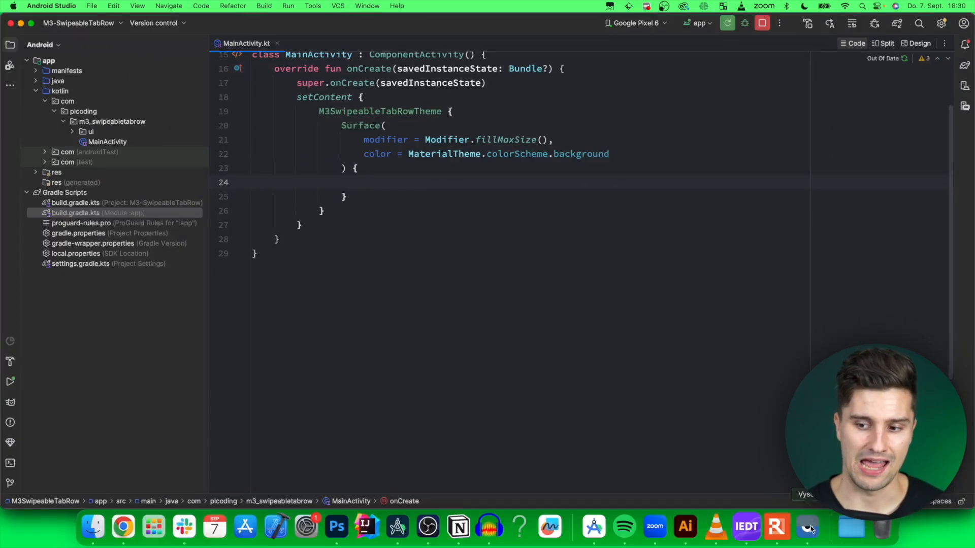
{"action": "left_click", "coordinate": [808, 526]}
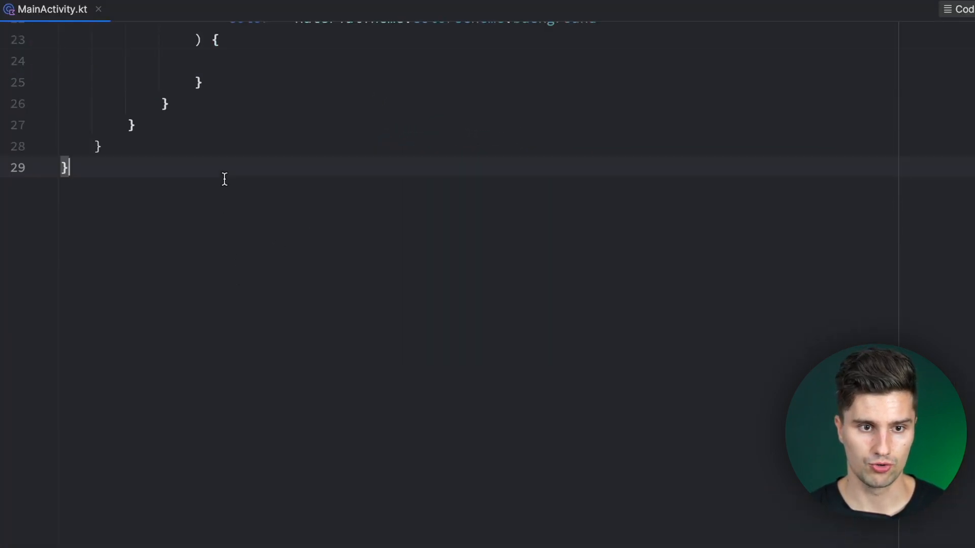
- Define data class TabItem(title: String, unselectedIcon: ImageVector, selectedIcon: ImageVector) below MainActivity
{"action": "key", "text": "Return"}
{"action": "key", "text": "Return"}
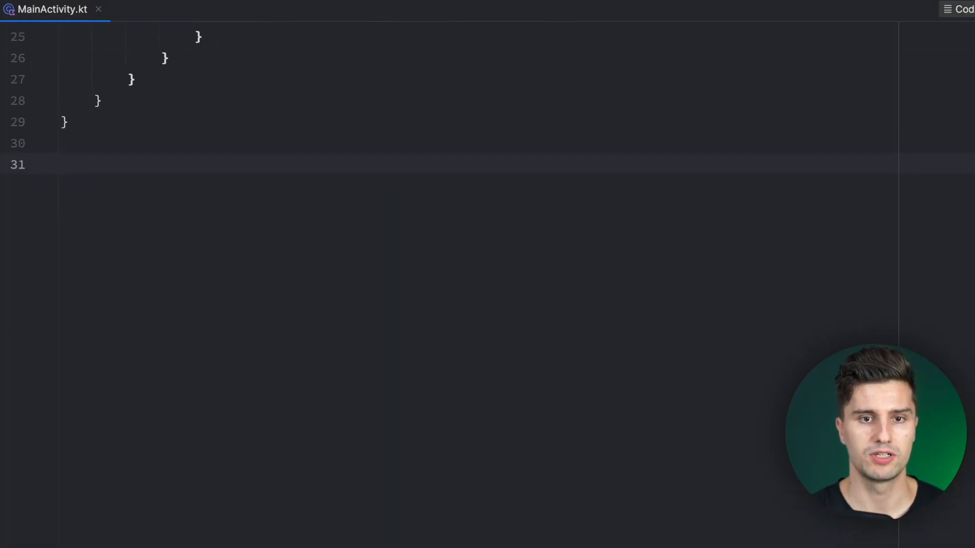
{"action": "type", "text": "data"}
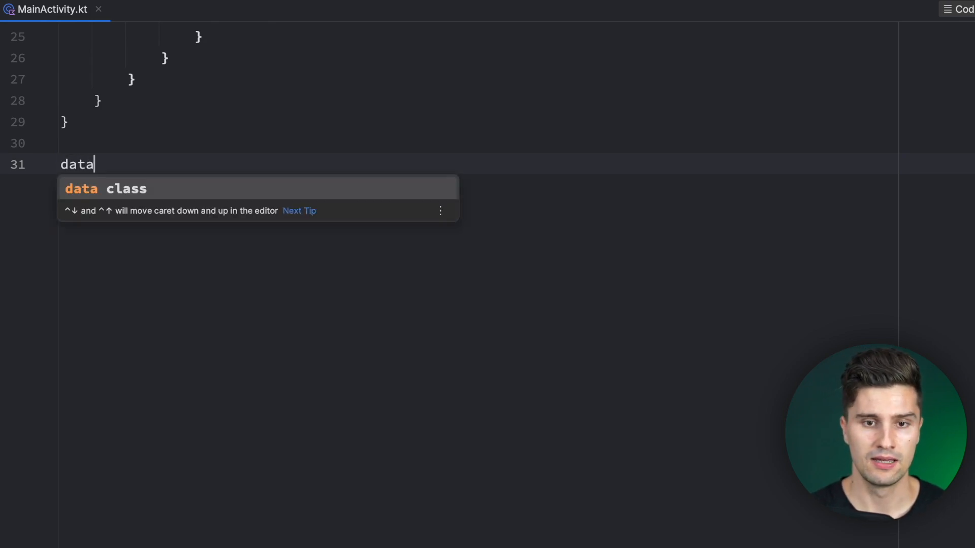
{"action": "type", "text": " class TabI"}
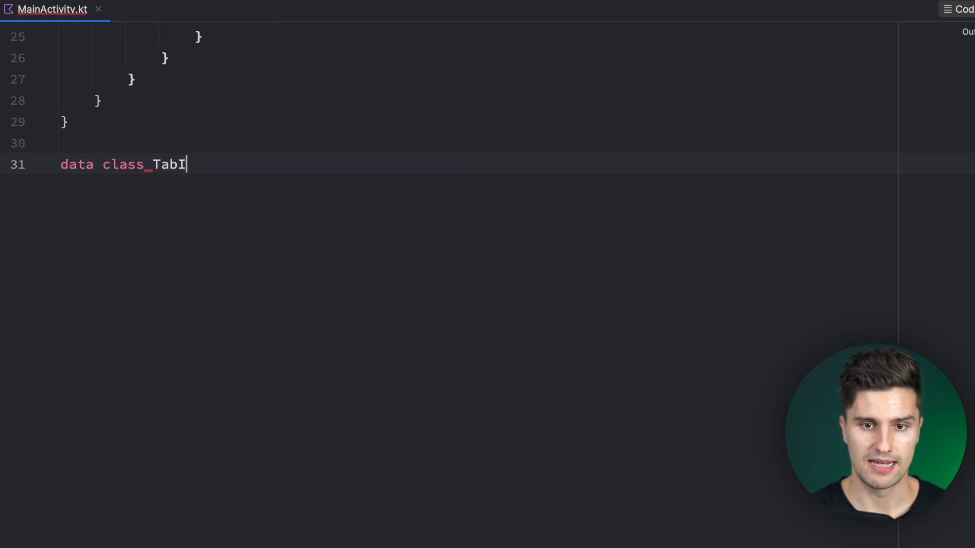
{"action": "type", "text": "tem("}
{"action": "key", "text": "Return"}
{"action": "type", "text": "val title: S"}
{"action": "key", "text": "Tab"}
{"action": "type", "text": ","}
{"action": "key", "text": "Return"}
{"action": "type", "text": "unselectedIcon: ImageVe"}
{"action": "key", "text": "Tab"}
{"action": "type", "text": ","}
{"action": "key", "text": "Return"}
{"action": "type", "text": "val selec"}
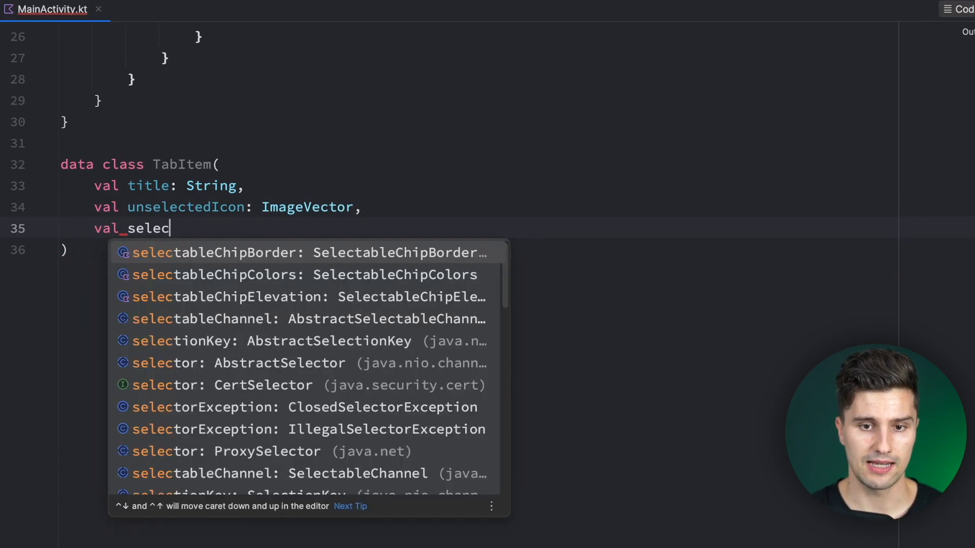
{"action": "type", "text": "tedIcon: Imag"}
{"action": "key", "text": "Tab"}
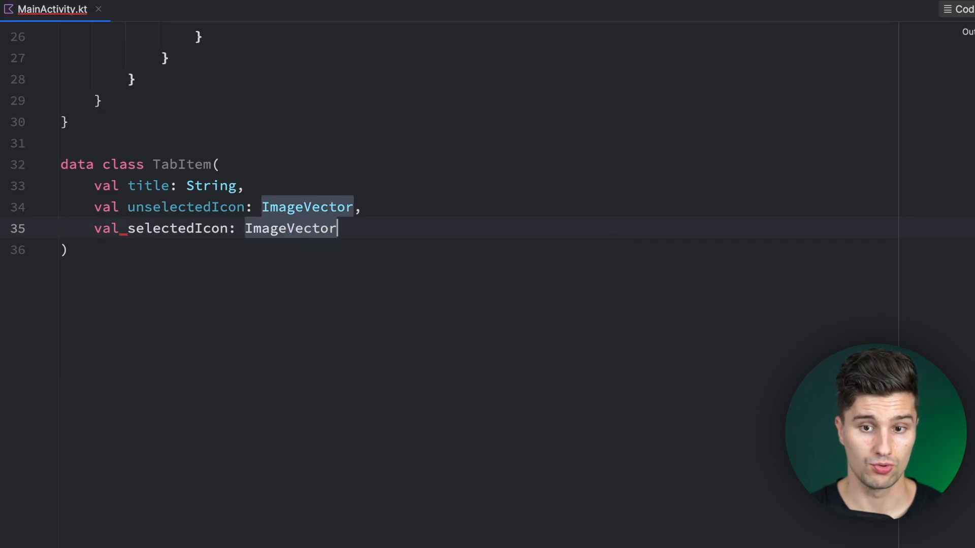
{"action": "scroll", "coordinate": [430, 270], "scroll_direction": "up", "scroll_amount": 3}
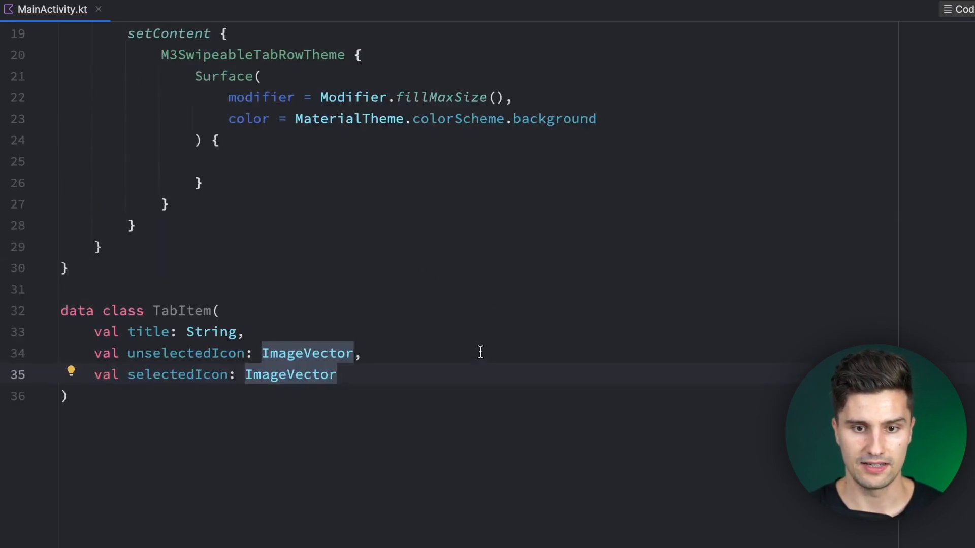
{"action": "scroll", "coordinate": [378, 343], "scroll_direction": "up", "scroll_amount": 5}
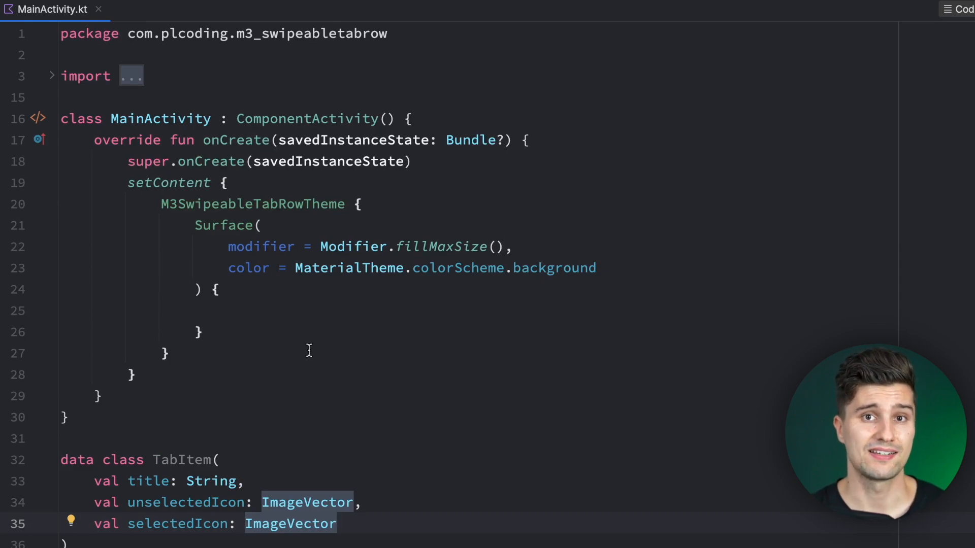
- Start val tabItems = listOf(TabItem()) inside onCreate after super.onCreate
{"action": "left_click", "coordinate": [441, 161]}
{"action": "key", "text": "Return"}
{"action": "type", "text": "val "}
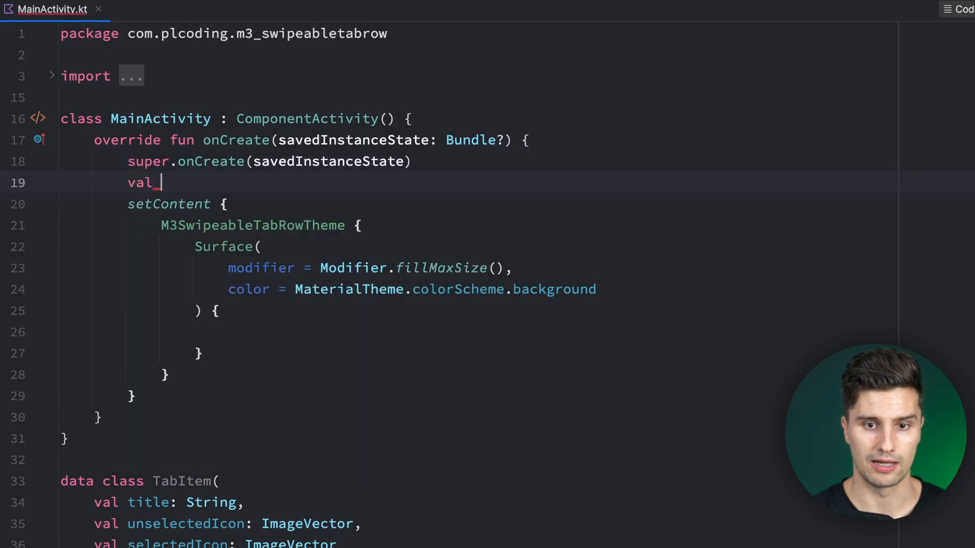
{"action": "type", "text": "tabItems = "}
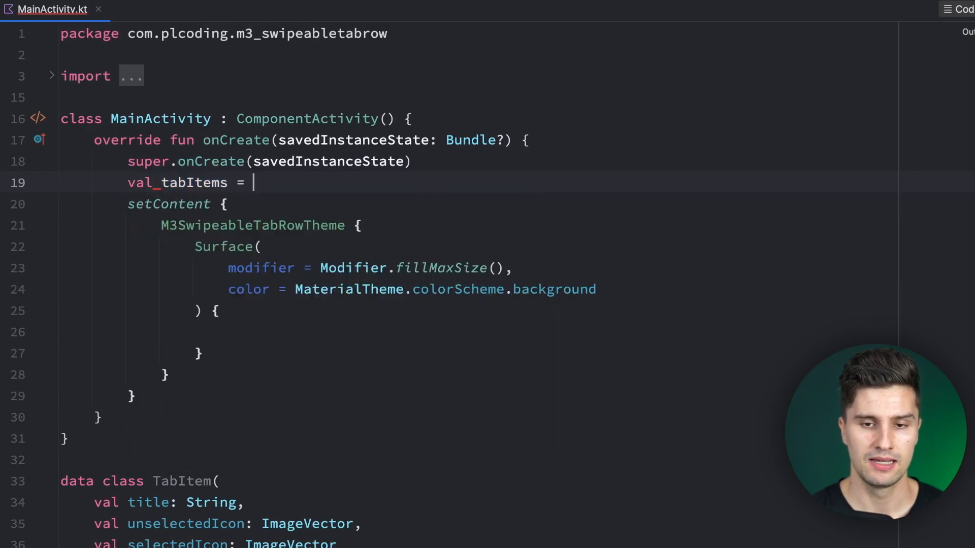
{"action": "type", "text": "listOf<>("}
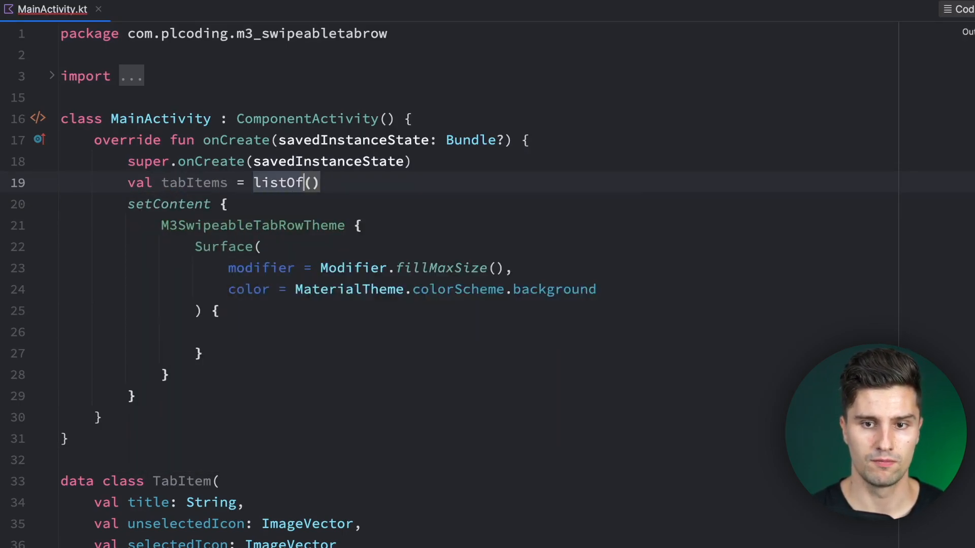
{"action": "key", "text": "Return"}
{"action": "type", "text": "Tab"}
{"action": "key", "text": "Return"}
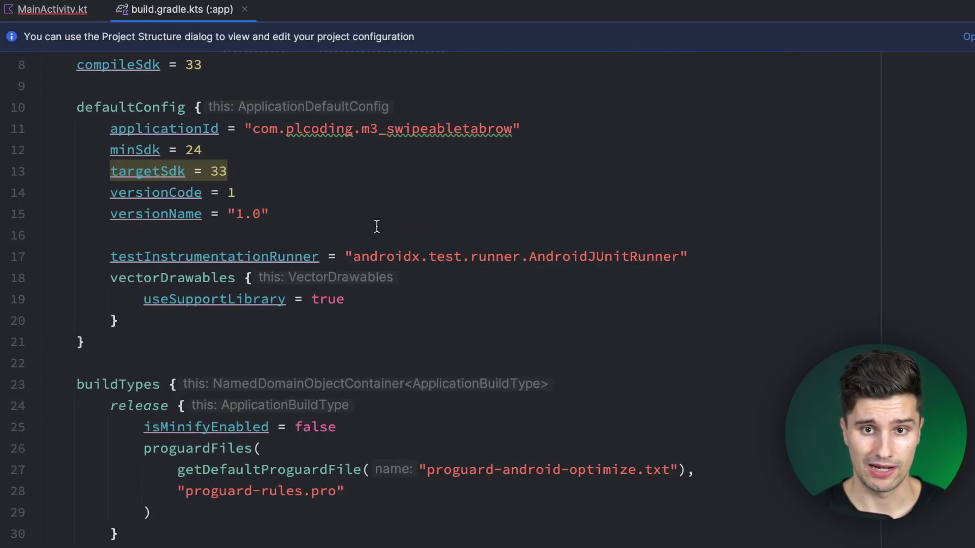
{"action": "scroll", "coordinate": [376, 226], "scroll_direction": "down", "scroll_amount": 10}
{"action": "scroll", "coordinate": [377, 226], "scroll_direction": "down", "scroll_amount": 8}
{"action": "scroll", "coordinate": [376, 226], "scroll_direction": "down", "scroll_amount": 8}
{"action": "scroll", "coordinate": [457, 225], "scroll_direction": "down", "scroll_amount": 5}
- Add the material-icons-extended-android:1.5.0 dependency, sync Gradle and return to MainActivity.kt
{"action": "left_click", "coordinate": [623, 212]}
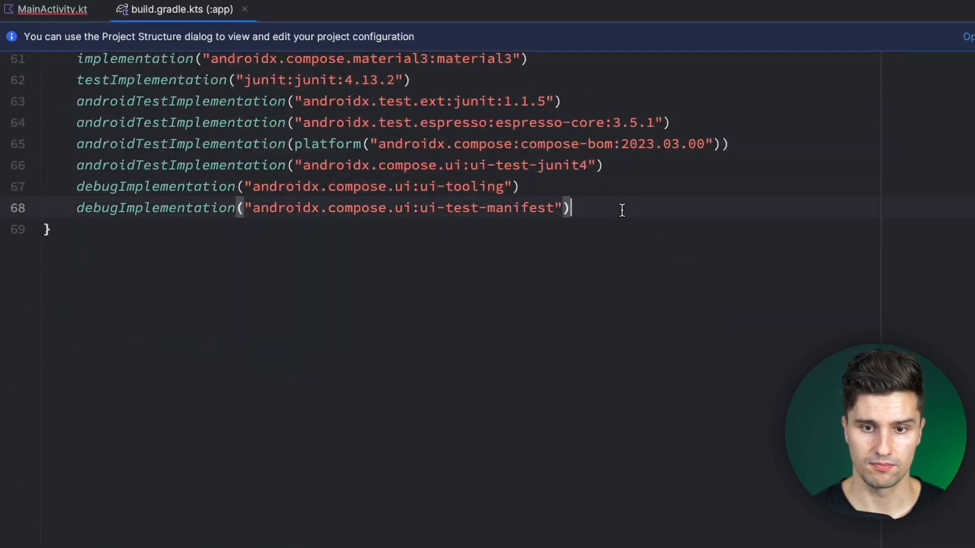
{"action": "key", "text": "Return"}
{"action": "type", "text": "implementation(\"androidx.compose.material:material-icons-extended-android:1.5.0\")"}
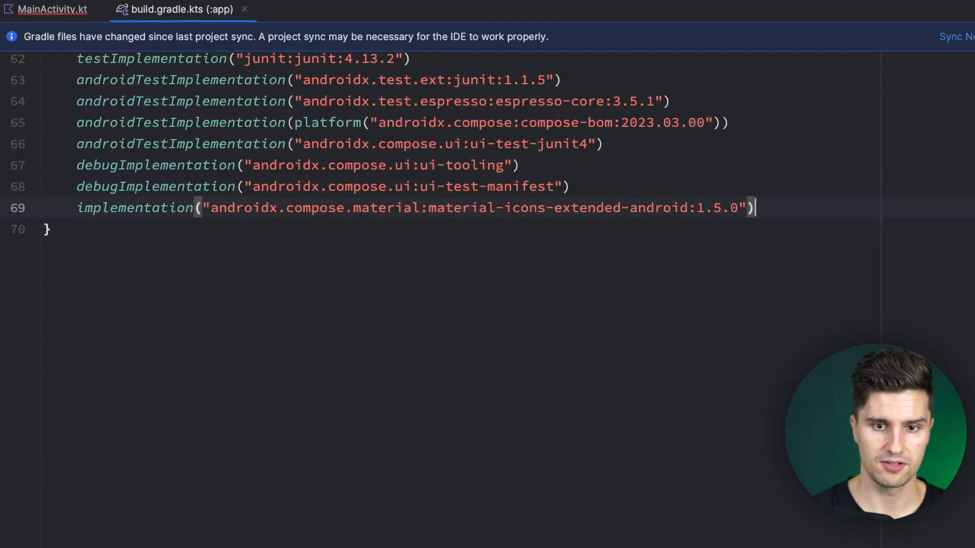
{"action": "scroll", "coordinate": [471, 207], "scroll_direction": "up", "scroll_amount": 4}
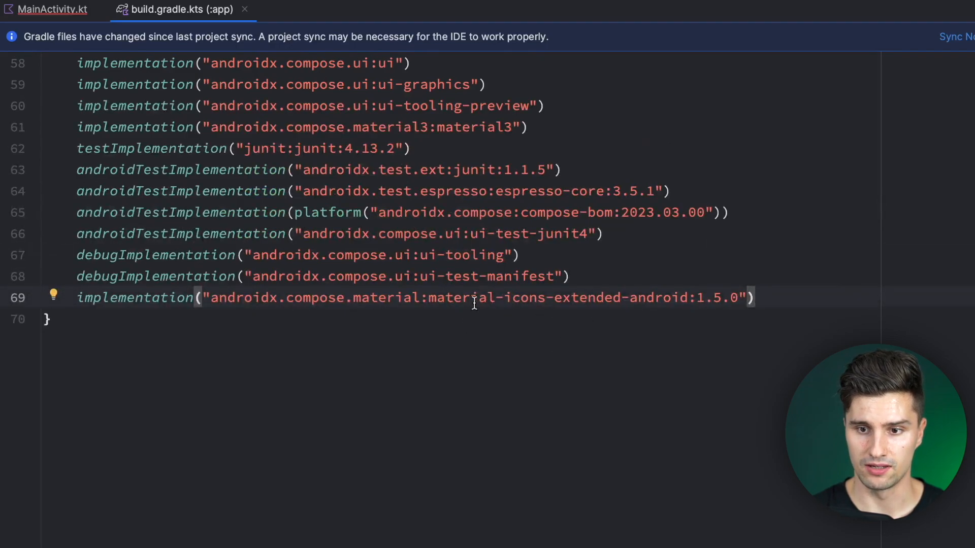
{"action": "key", "text": "ctrl+w"}
{"action": "key", "text": "ctrl+w"}
{"action": "key", "text": "ctrl+w"}
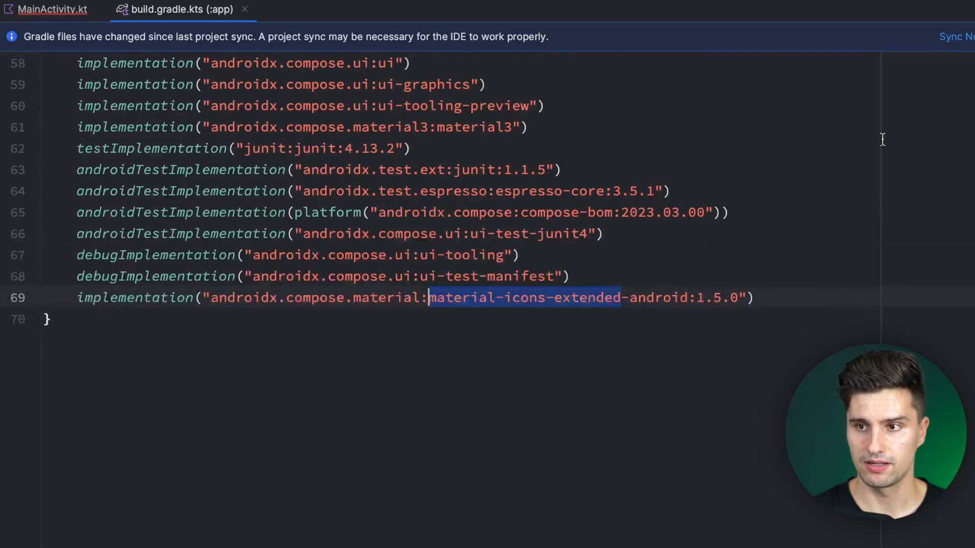
{"action": "left_click", "coordinate": [954, 38]}
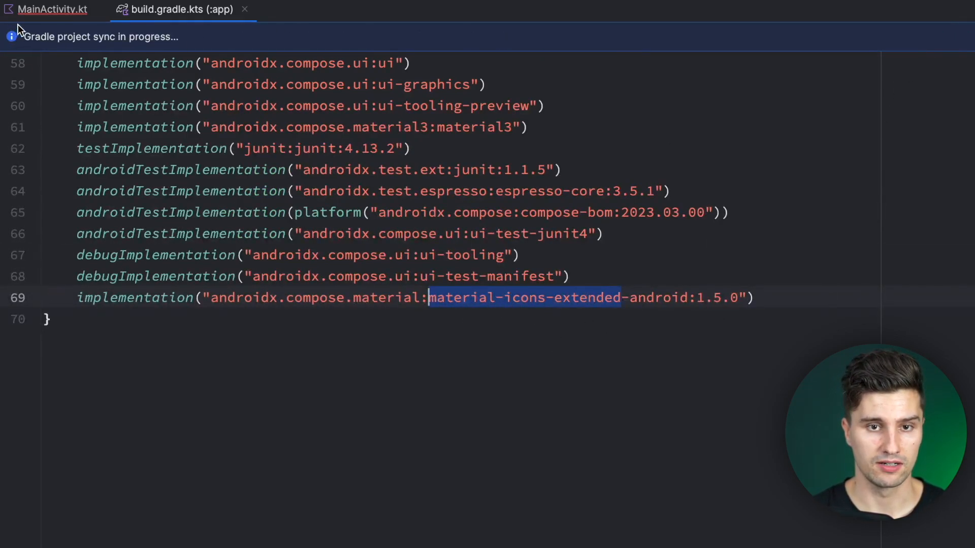
{"action": "left_click", "coordinate": [45, 9]}
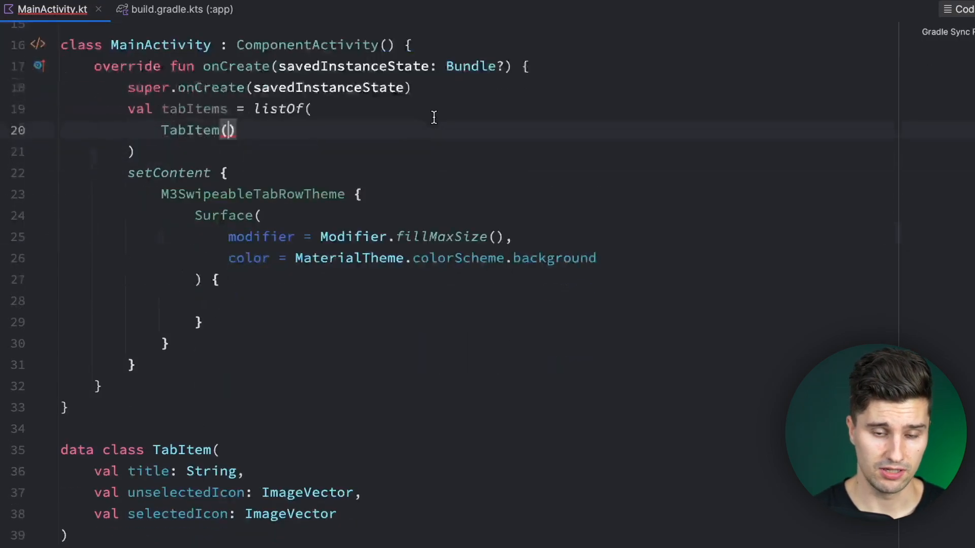
- Give the Home TabItem unselectedIcon Icons.Outlined.Home and selectedIcon Icons.Filled.Home
{"action": "key", "text": "Return"}
{"action": "type", "text": "title = \"Home\","}
{"action": "key", "text": "Return"}
{"action": "type", "text": "unse"}
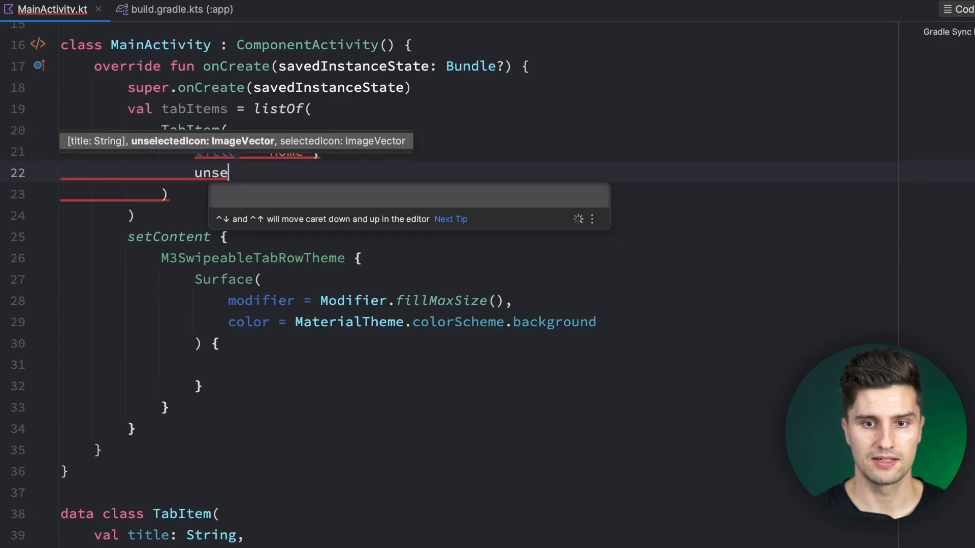
{"action": "type", "text": "le"}
{"action": "key", "text": "Tab"}
{"action": "type", "text": "Icons"}
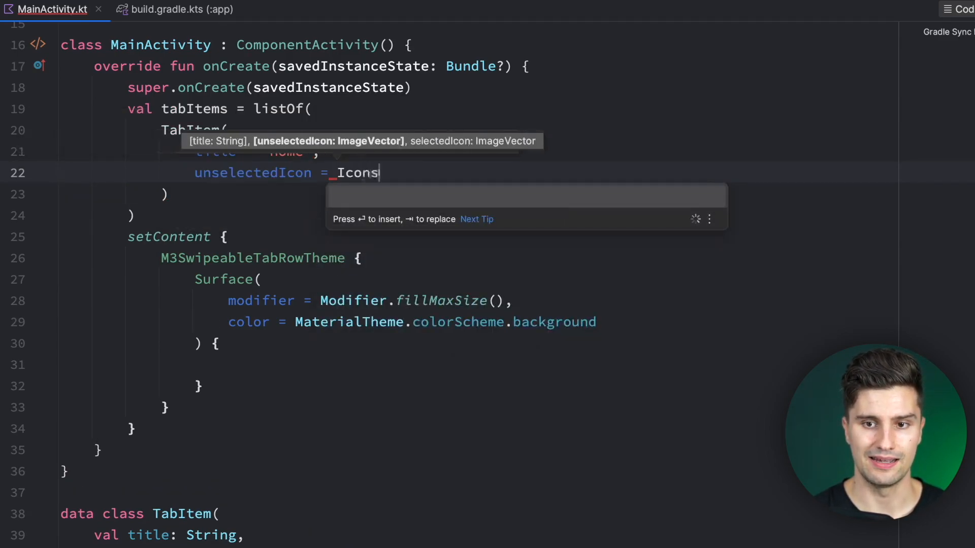
{"action": "type", "text": ".Out"}
{"action": "key", "text": "Tab"}
{"action": "type", "text": ".Ho"}
{"action": "key", "text": "Tab"}
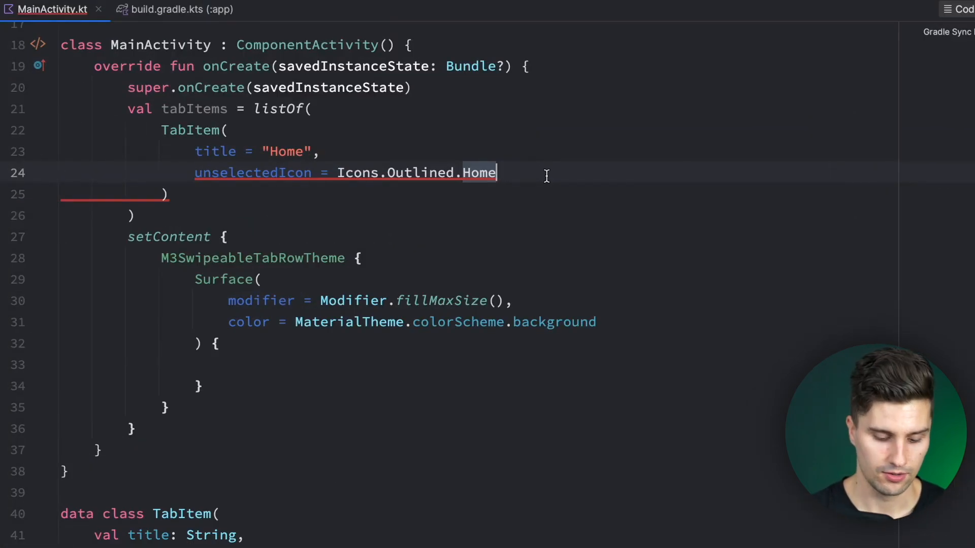
{"action": "type", "text": ","}
{"action": "key", "text": "Return"}
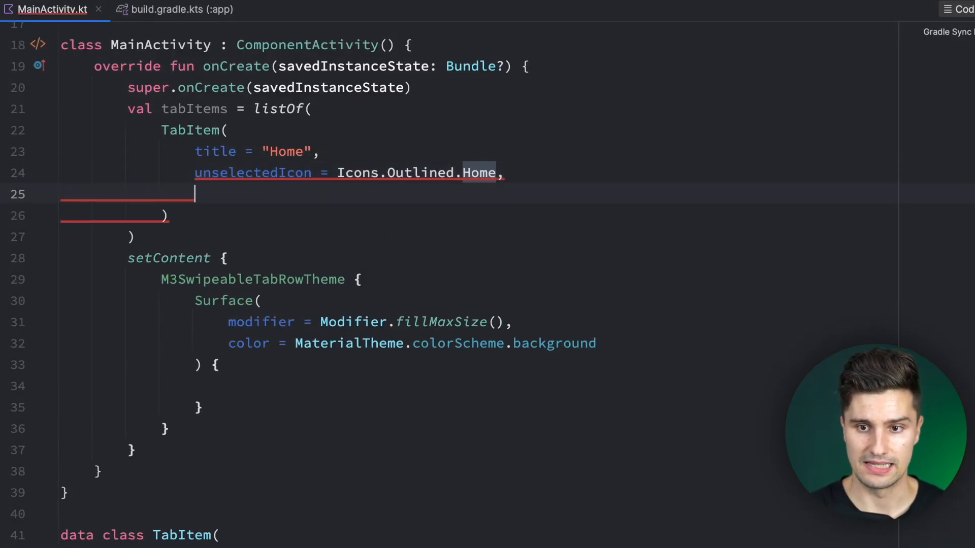
{"action": "type", "text": "sele"}
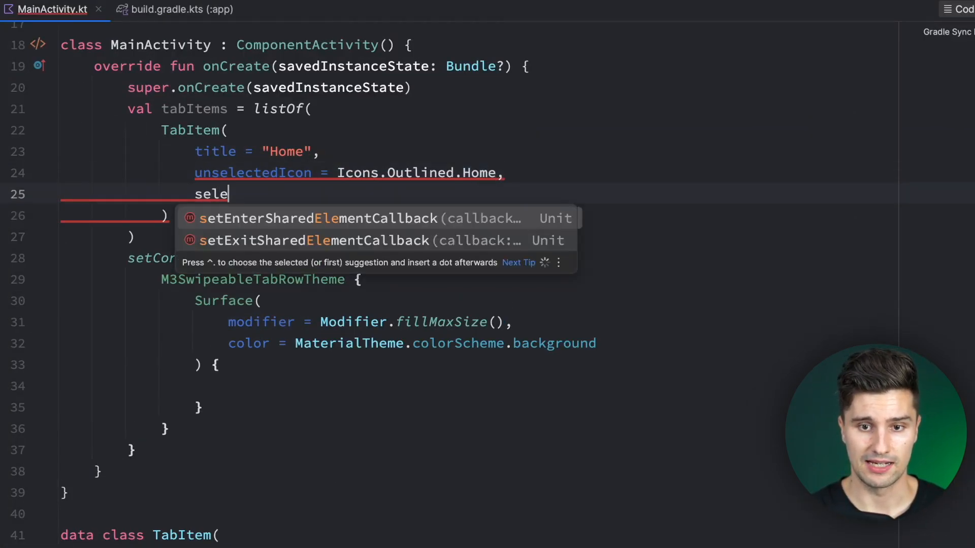
{"action": "type", "text": "cte"}
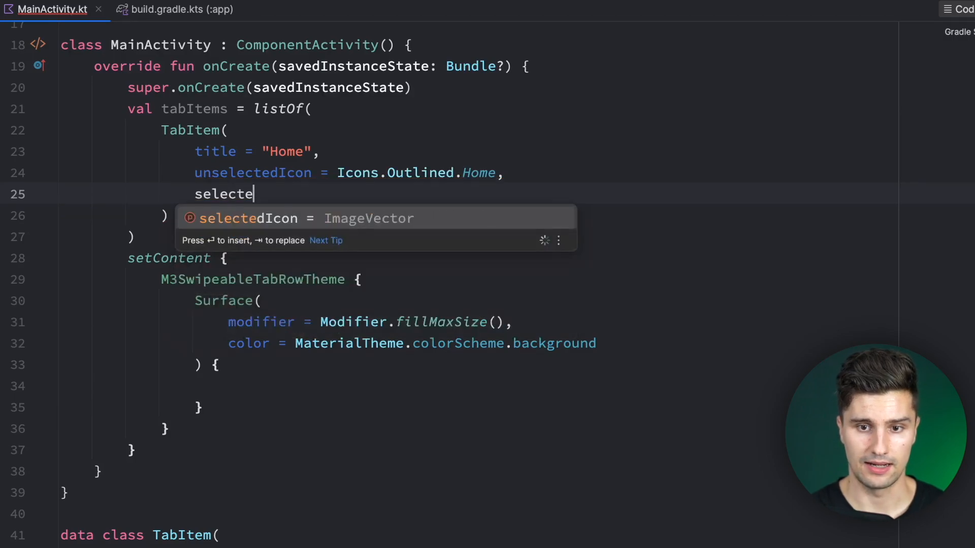
{"action": "key", "text": "Return"}
{"action": "type", "text": "Icons.F"}
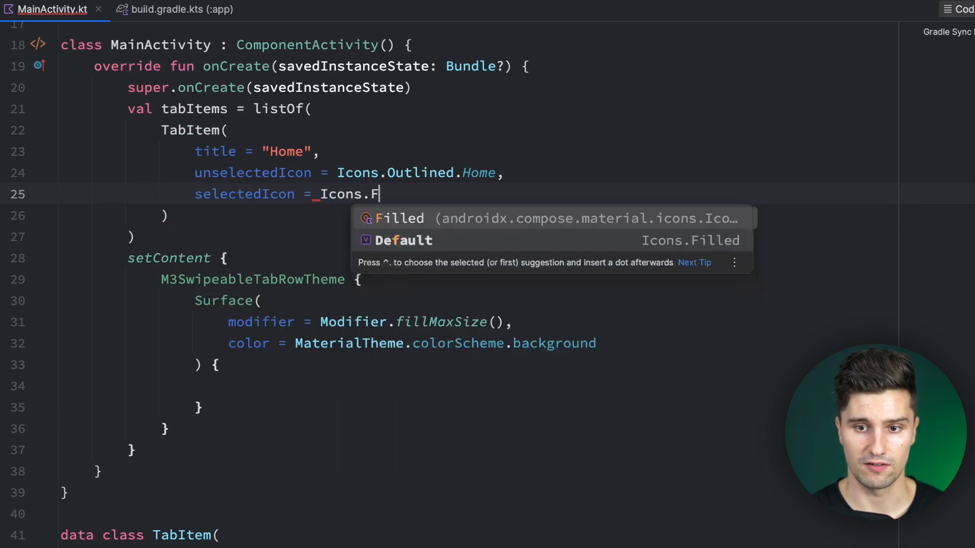
{"action": "type", "text": "il"}
{"action": "key", "text": "Return"}
{"action": "type", "text": ".Ho"}
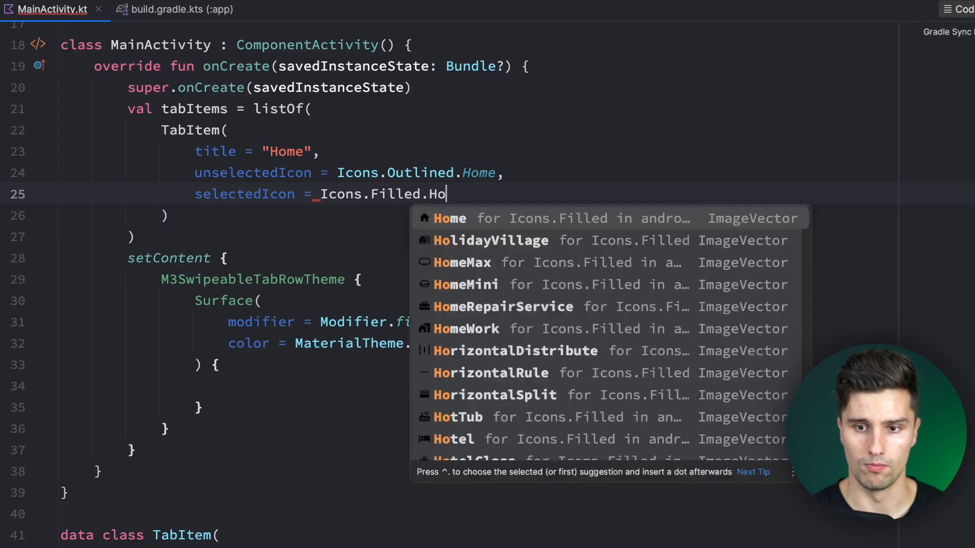
{"action": "key", "text": "Return"}
{"action": "key", "text": "Down"}
{"action": "type", "text": ","}
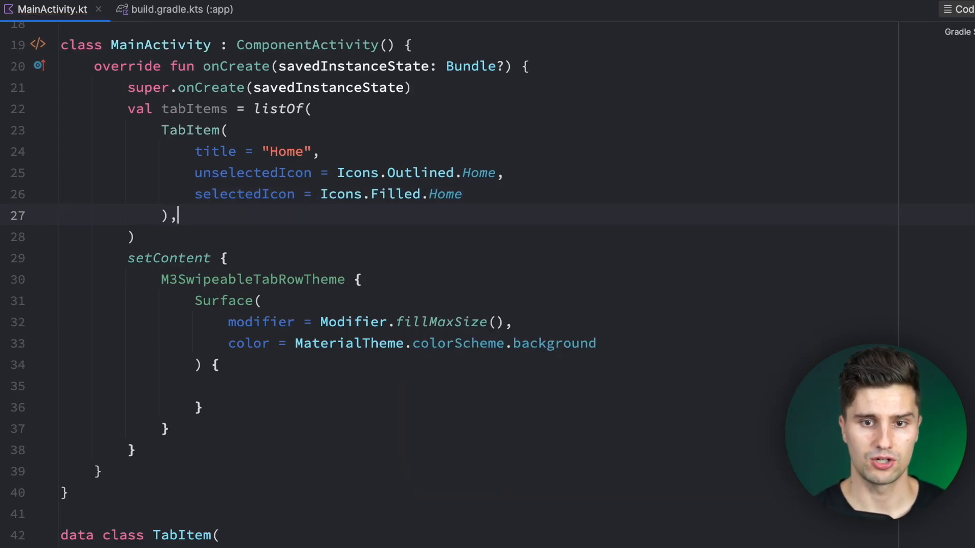
- Duplicate the Home TabItem block twice to make three list entries
{"action": "left_click_drag", "start_coordinate": [183, 216], "coordinate": [162, 130]}
{"action": "key", "text": "ctrl+c"}
{"action": "left_click", "coordinate": [230, 213]}
{"action": "key", "text": "ctrl+d"}
{"action": "key", "text": "ctrl+d"}
{"action": "scroll", "coordinate": [289, 228], "scroll_direction": "down", "scroll_amount": 2}
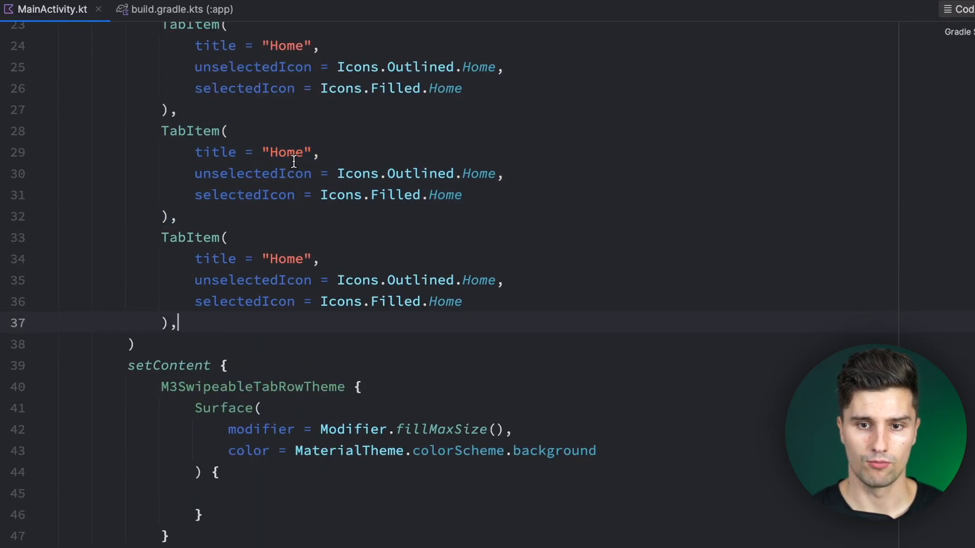
- Turn the second entry into Browse with outlined and filled ShoppingCart icons
{"action": "double_click", "coordinate": [290, 154]}
{"action": "type", "text": "Browse"}
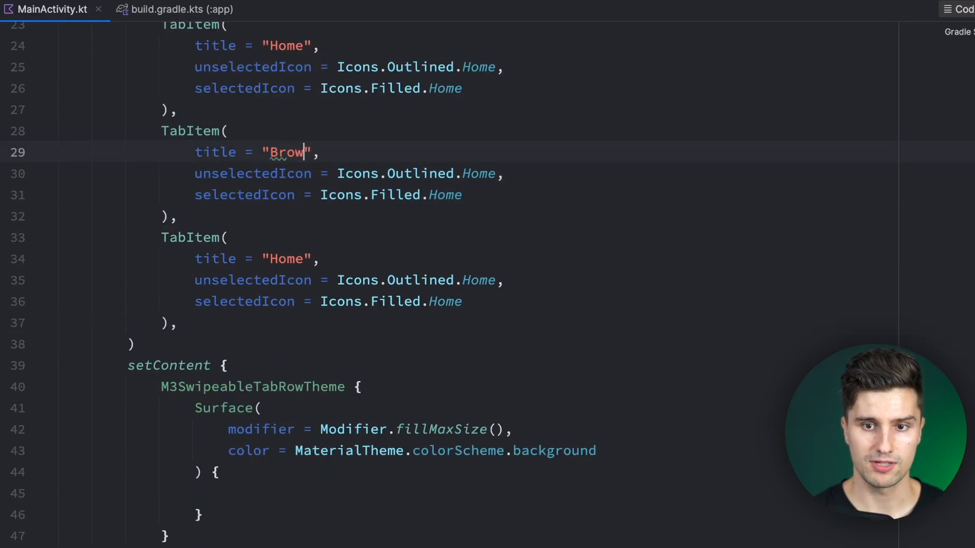
{"action": "double_click", "coordinate": [478, 173]}
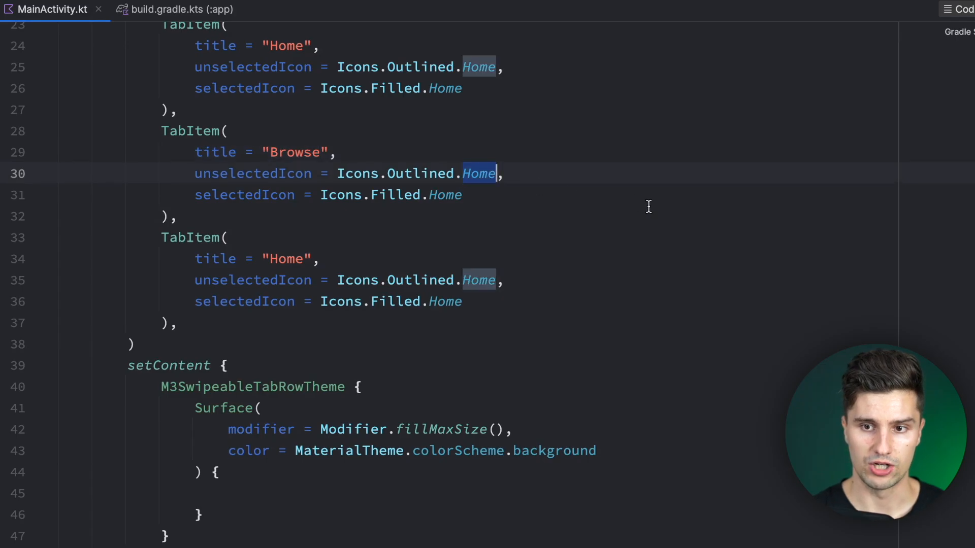
{"action": "type", "text": "Shop"}
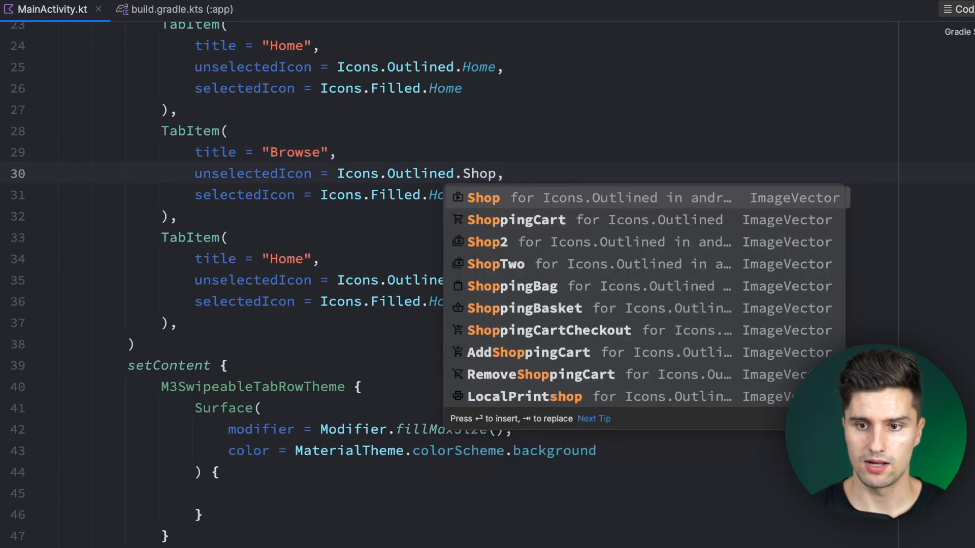
{"action": "key", "text": "Down"}
{"action": "key", "text": "Return"}
{"action": "double_click", "coordinate": [444, 196]}
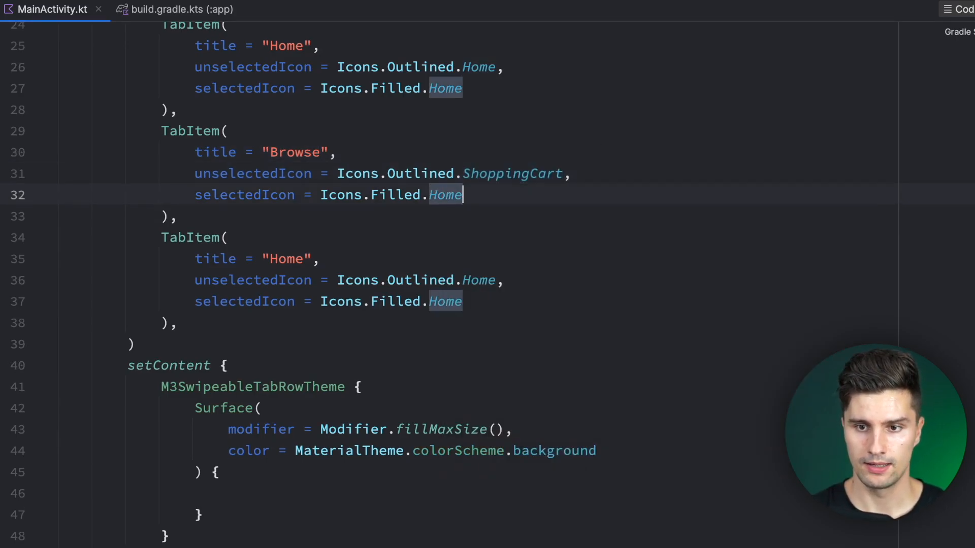
{"action": "type", "text": "Shopp"}
{"action": "key", "text": "Return"}
- Turn the third entry into Account with outlined and filled AccountCircle icons
{"action": "double_click", "coordinate": [286, 259]}
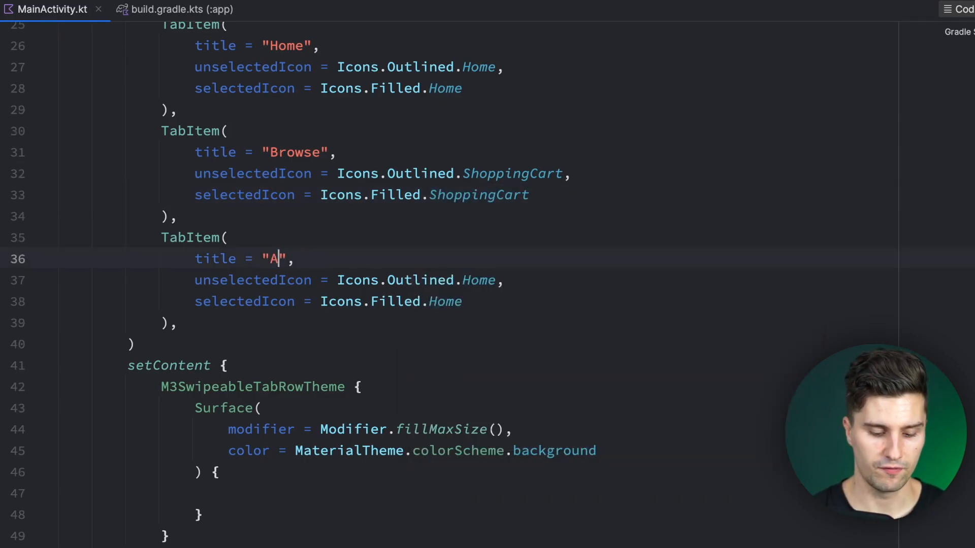
{"action": "type", "text": "Account"}
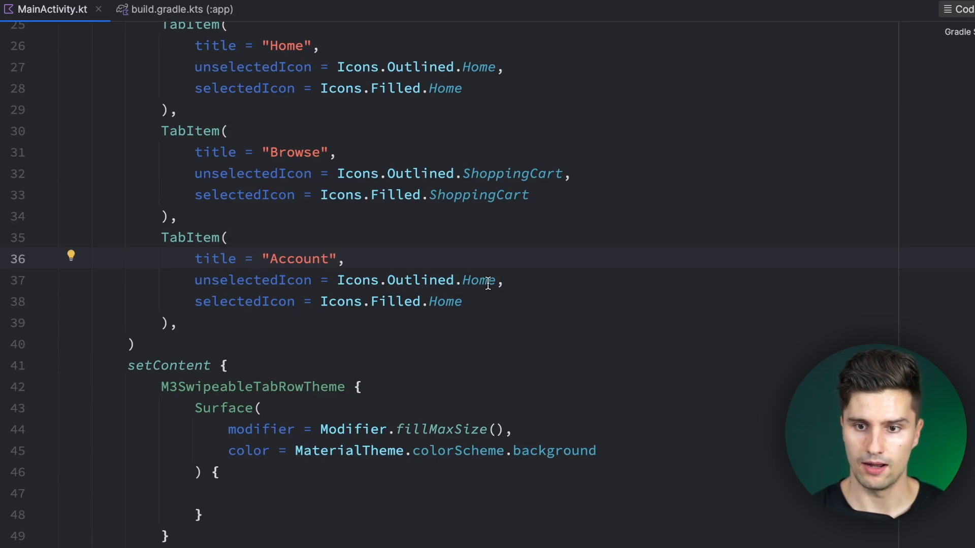
{"action": "double_click", "coordinate": [488, 282]}
{"action": "type", "text": "Acc"}
{"action": "key", "text": "Return"}
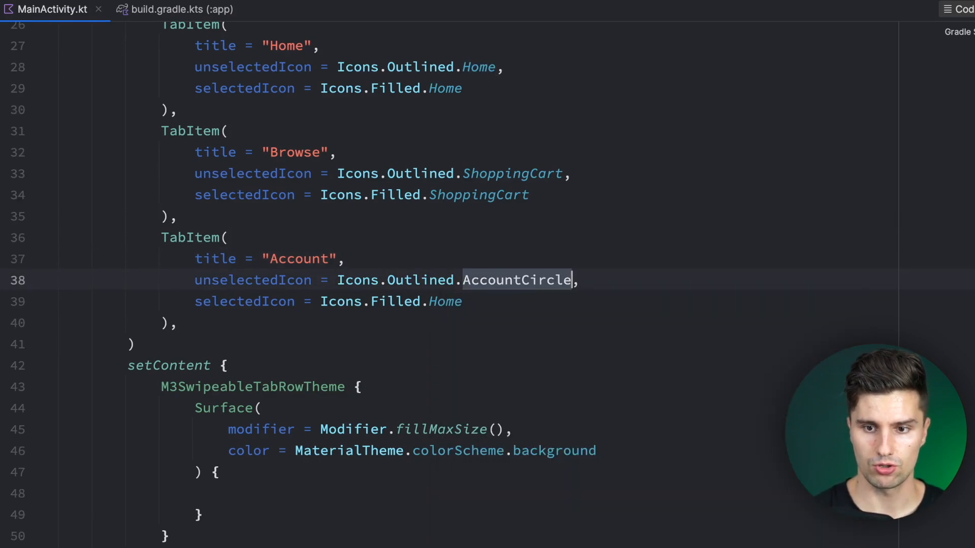
{"action": "scroll", "coordinate": [473, 267], "scroll_direction": "down", "scroll_amount": 2}
{"action": "double_click", "coordinate": [451, 243]}
{"action": "type", "text": "Acc"}
{"action": "key", "text": "Return"}
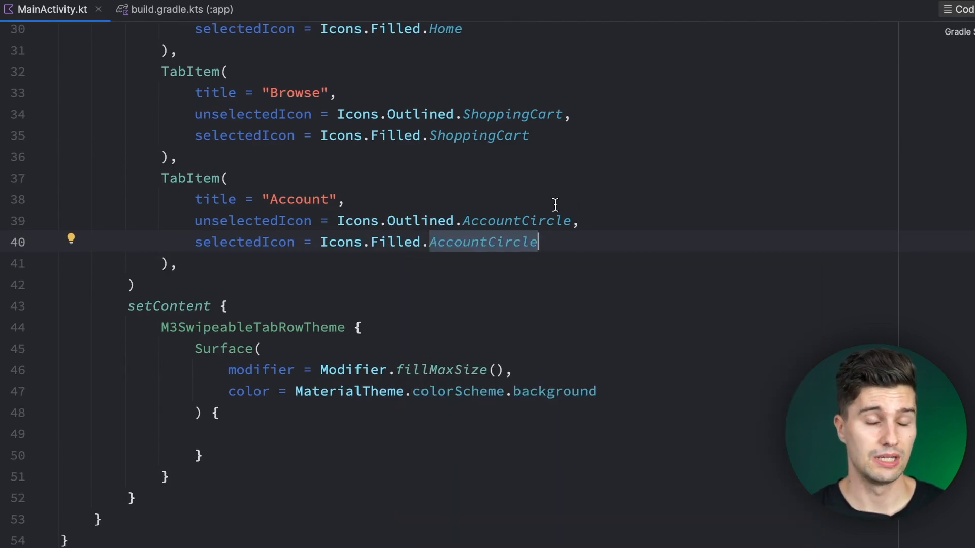
{"action": "scroll", "coordinate": [507, 198], "scroll_direction": "up", "scroll_amount": 3}
{"action": "scroll", "coordinate": [259, 127], "scroll_direction": "down", "scroll_amount": 6}
{"action": "scroll", "coordinate": [259, 126], "scroll_direction": "down", "scroll_amount": 3}
{"action": "scroll", "coordinate": [274, 107], "scroll_direction": "up", "scroll_amount": 2}
- Place a Column with modifier = Modifier.fillMaxSize() inside the Surface
{"action": "left_click", "coordinate": [275, 193]}
{"action": "key", "text": "Tab"}
{"action": "key", "text": "Tab"}
{"action": "key", "text": "Tab"}
{"action": "type", "text": "Co"}
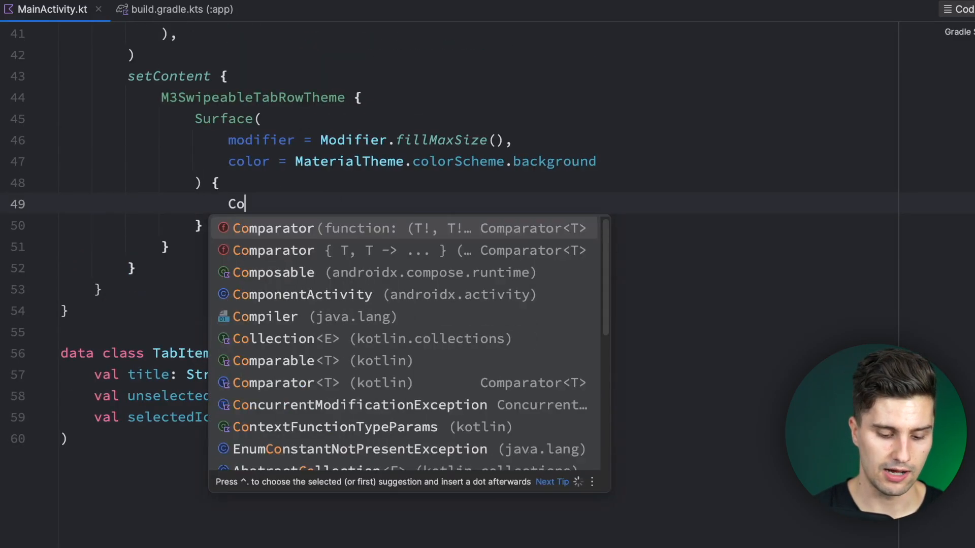
{"action": "type", "text": "lumn"}
{"action": "key", "text": "Return"}
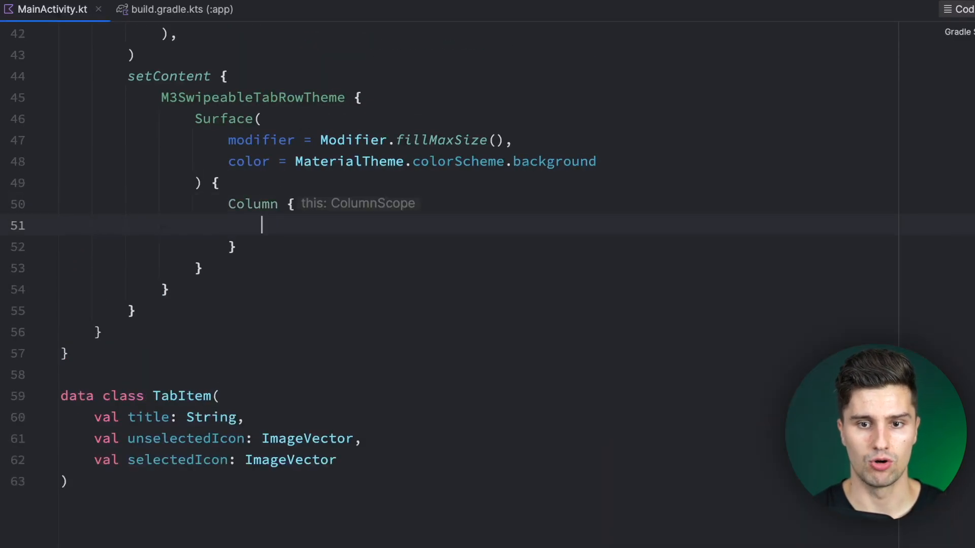
{"action": "type", "text": "("}
{"action": "key", "text": "Return"}
{"action": "type", "text": "modifier = Modifier"}
{"action": "key", "text": "Return"}
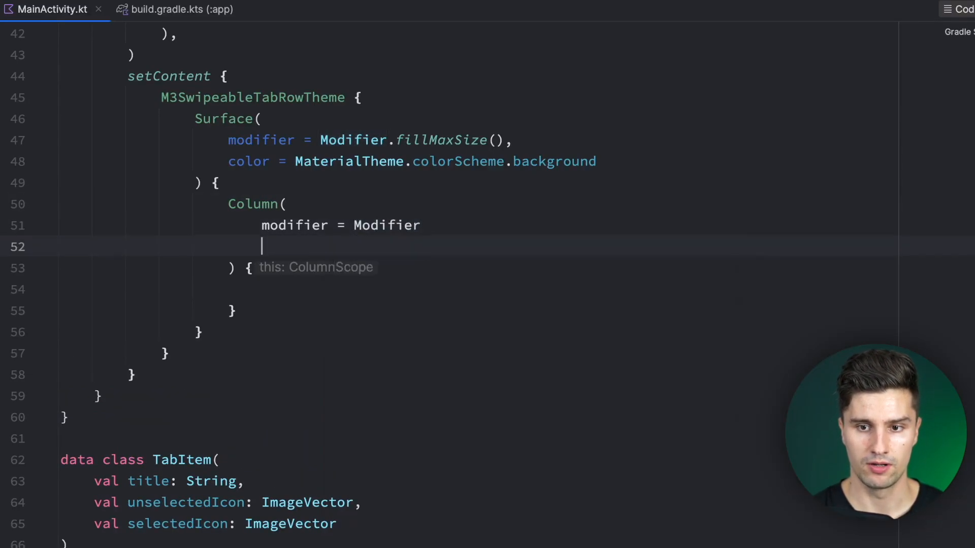
{"action": "type", "text": ".fillmaxsi"}
{"action": "key", "text": "Return"}
- Add a TabRow(selectedTabIndex = ) { } call inside the Column
{"action": "key", "text": "Down"}
{"action": "key", "text": "Return"}
{"action": "type", "text": "Tav"}
{"action": "key", "text": "BackSpace"}
{"action": "type", "text": "bRow"}
{"action": "key", "text": "Return"}
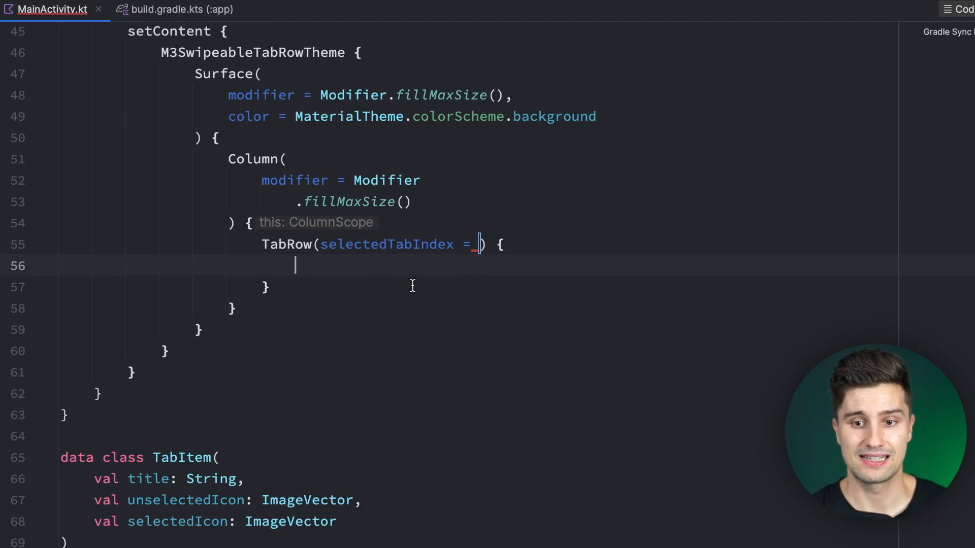
{"action": "scroll", "coordinate": [366, 284], "scroll_direction": "up", "scroll_amount": 1}
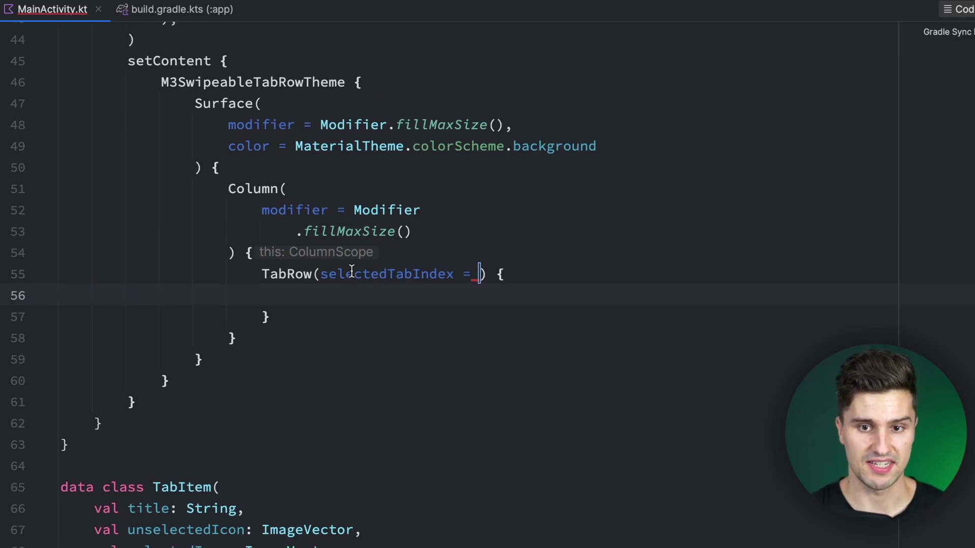
- Declare var selectedTabIndex by remember { mutableIntStateOf(0) } above the Column
{"action": "left_click", "coordinate": [269, 167]}
{"action": "key", "text": "Return"}
{"action": "type", "text": "val sele"}
{"action": "key", "text": "BackSpace"}
{"action": "key", "text": "BackSpace"}
{"action": "key", "text": "BackSpace"}
{"action": "key", "text": "BackSpace"}
{"action": "key", "text": "BackSpace"}
{"action": "type", "text": "sel"}
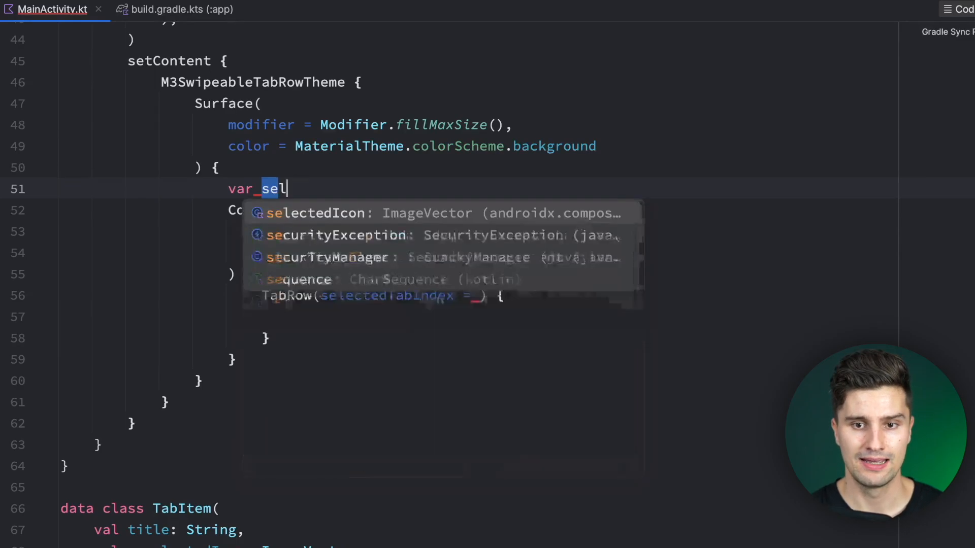
{"action": "type", "text": "ectedItem"}
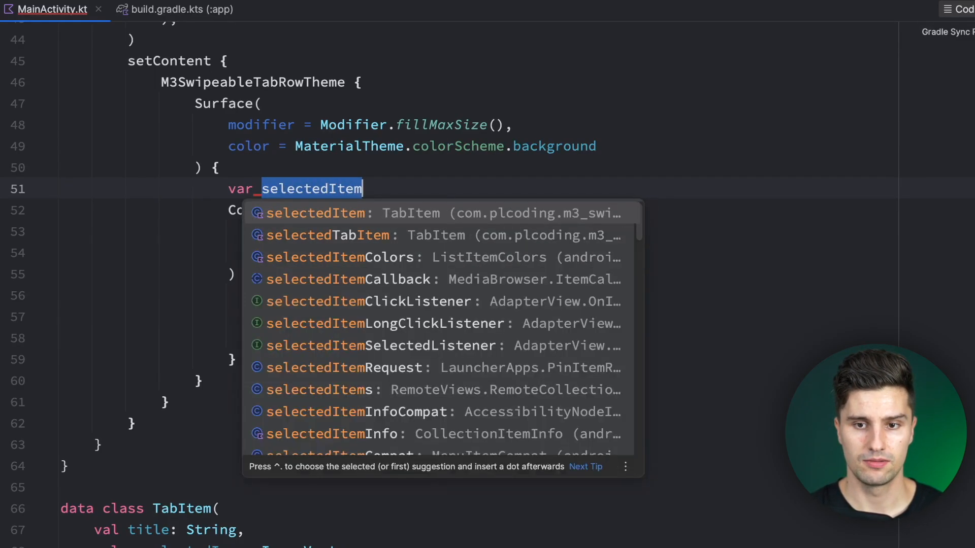
{"action": "key", "text": "BackSpace"}
{"action": "key", "text": "BackSpace"}
{"action": "key", "text": "BackSpace"}
{"action": "key", "text": "BackSpace"}
{"action": "type", "text": "TabIndex by remember"}
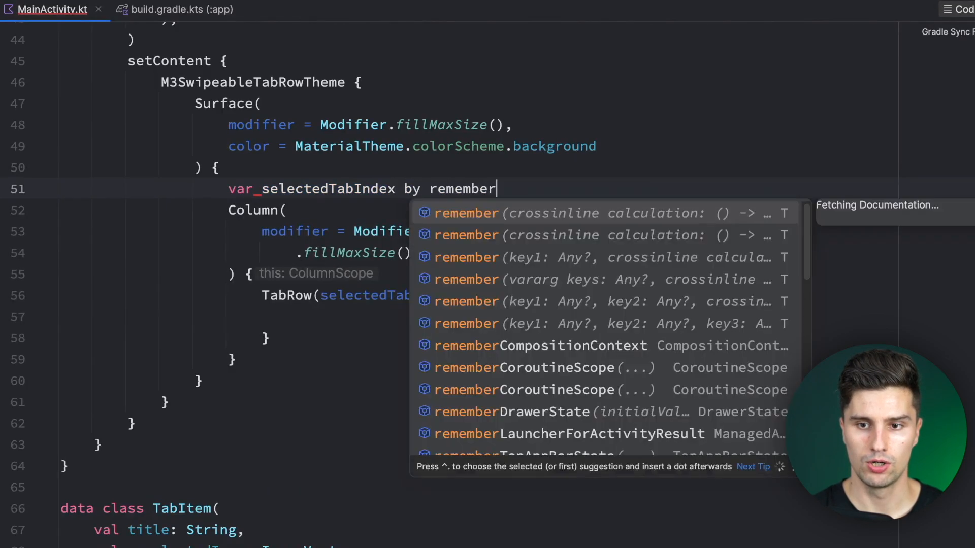
{"action": "key", "text": "Tab"}
{"action": "type", "text": "{"}
{"action": "key", "text": "Return"}
{"action": "type", "text": "mutables"}
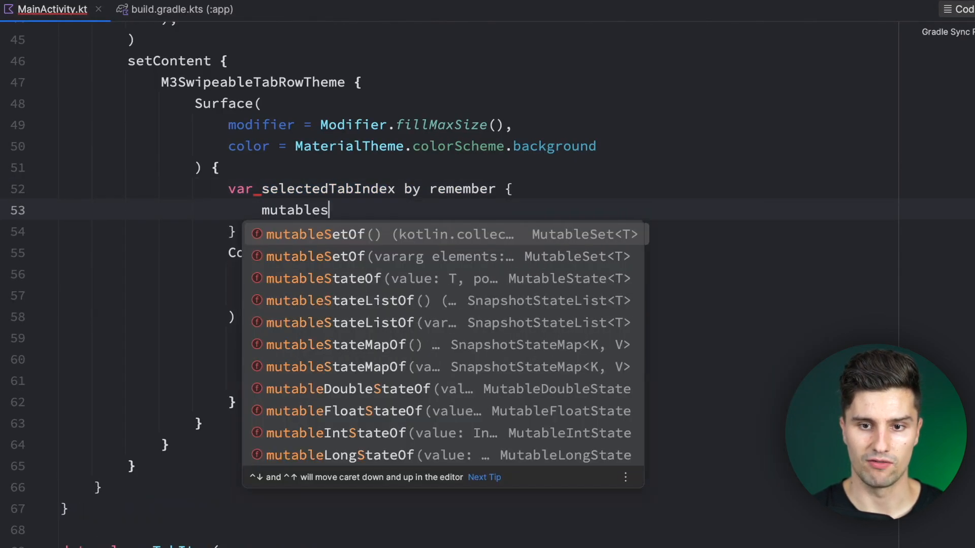
{"action": "type", "text": "tat"}
{"action": "key", "text": "BackSpace"}
{"action": "key", "text": "BackSpace"}
{"action": "key", "text": "BackSpace"}
{"action": "key", "text": "BackSpace"}
{"action": "type", "text": "int"}
{"action": "key", "text": "Tab"}
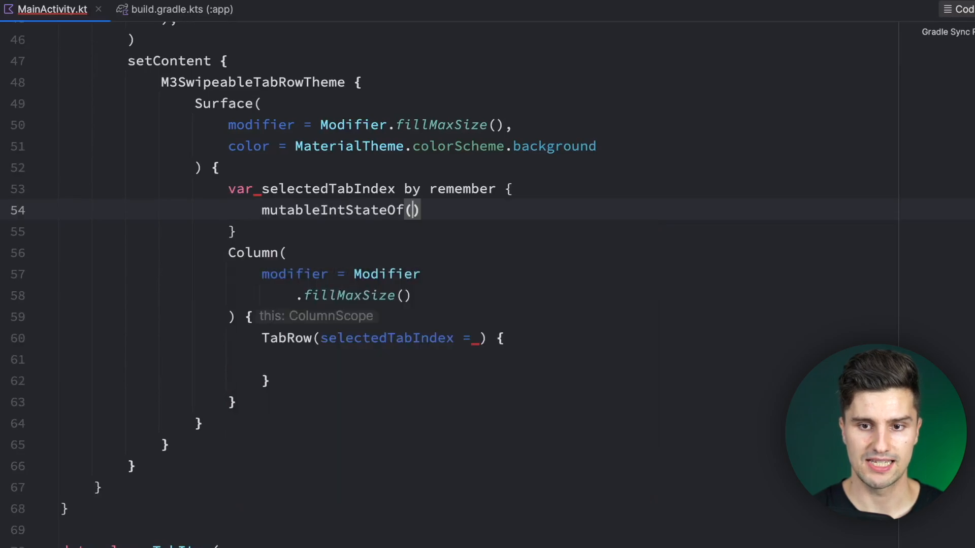
{"action": "type", "text": "0"}
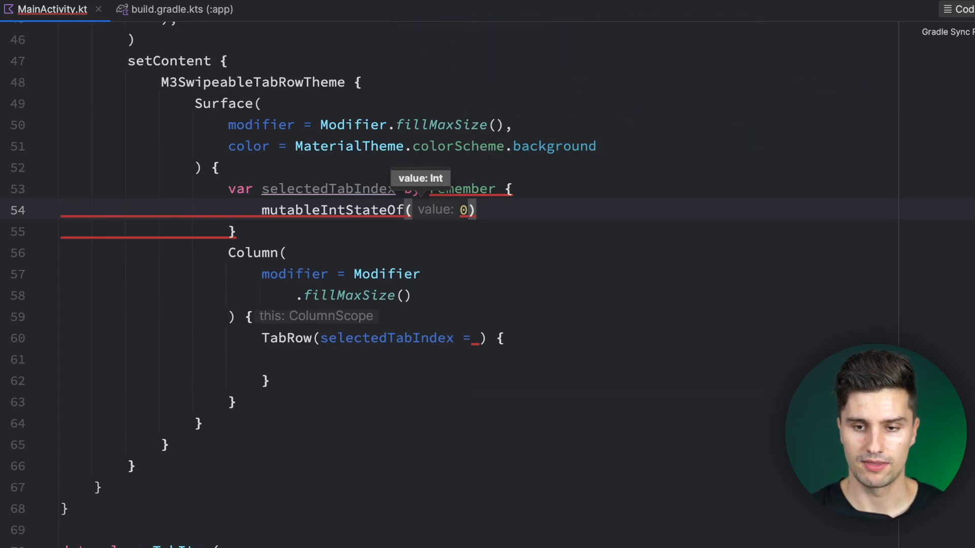
- Import the missing delegate functions and pass selectedTabIndex to the TabRow
{"action": "key", "text": "alt+Return"}
{"action": "key", "text": "Return"}
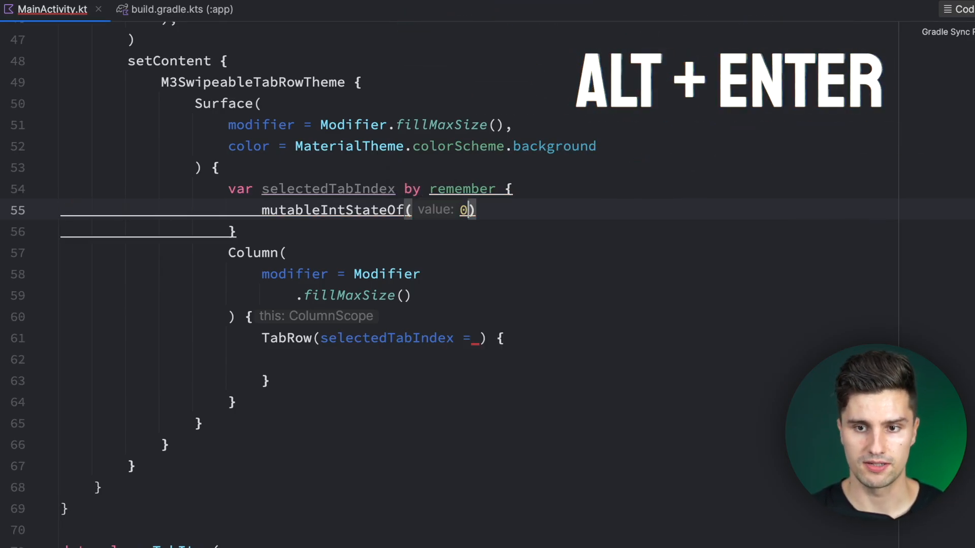
{"action": "key", "text": "alt+Return"}
{"action": "key", "text": "Return"}
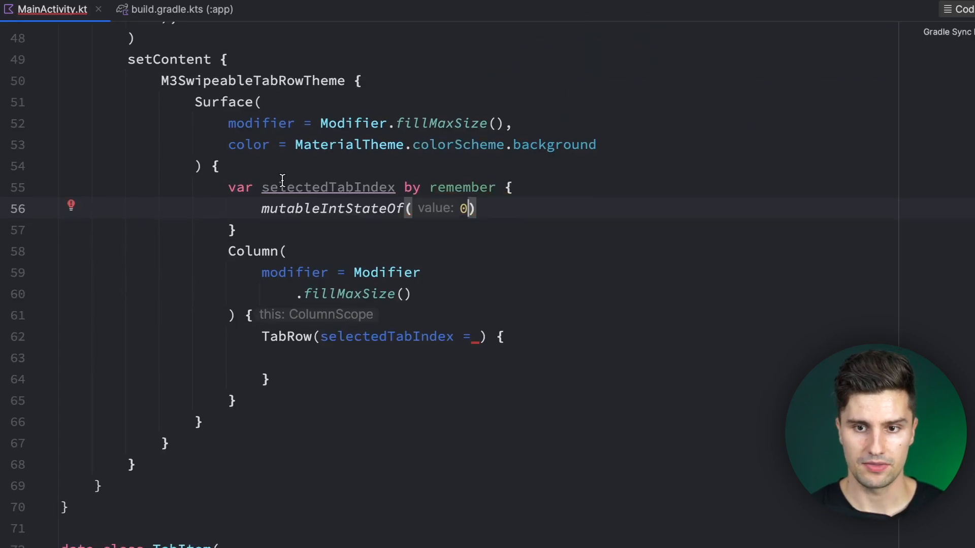
{"action": "scroll", "coordinate": [310, 168], "scroll_direction": "down", "scroll_amount": 3}
{"action": "scroll", "coordinate": [457, 183], "scroll_direction": "down", "scroll_amount": 3}
{"action": "left_click", "coordinate": [479, 201]}
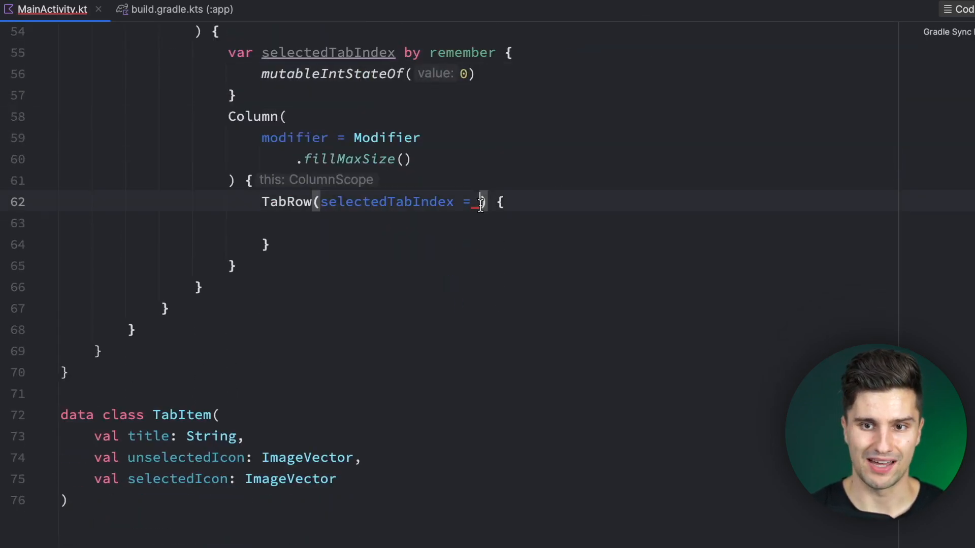
{"action": "type", "text": "se"}
{"action": "key", "text": "Return"}
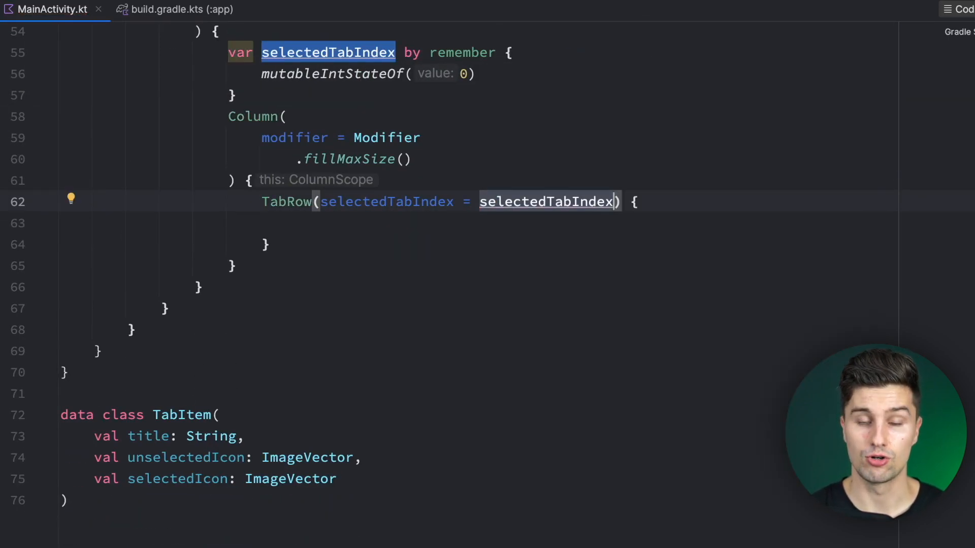
{"action": "key", "text": "Down"}
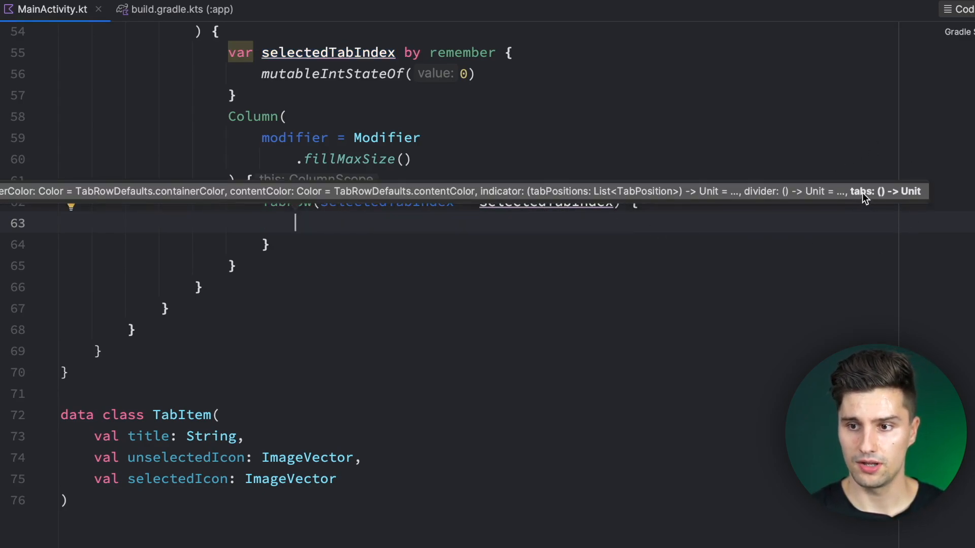
- Loop tabItems.forEachIndexed { index, item -> } inside the TabRow content
{"action": "left_click", "coordinate": [376, 227]}
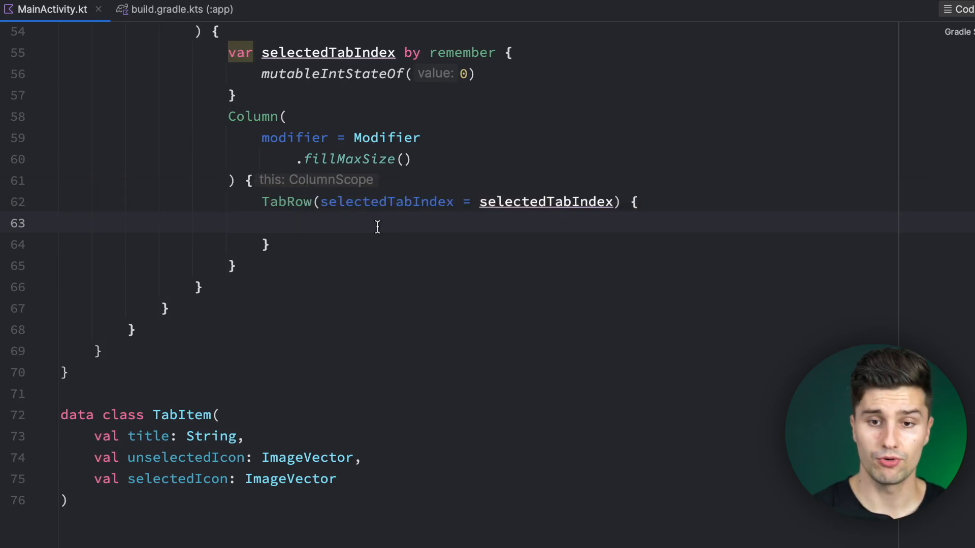
{"action": "type", "text": "tabI"}
{"action": "key", "text": "Tab"}
{"action": "type", "text": ".foreinde"}
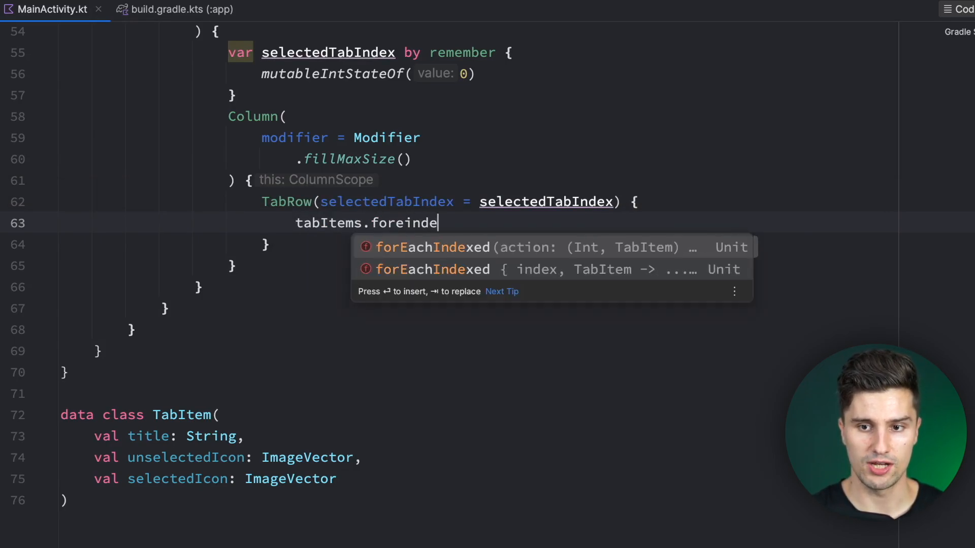
{"action": "key", "text": "Down"}
{"action": "key", "text": "Return"}
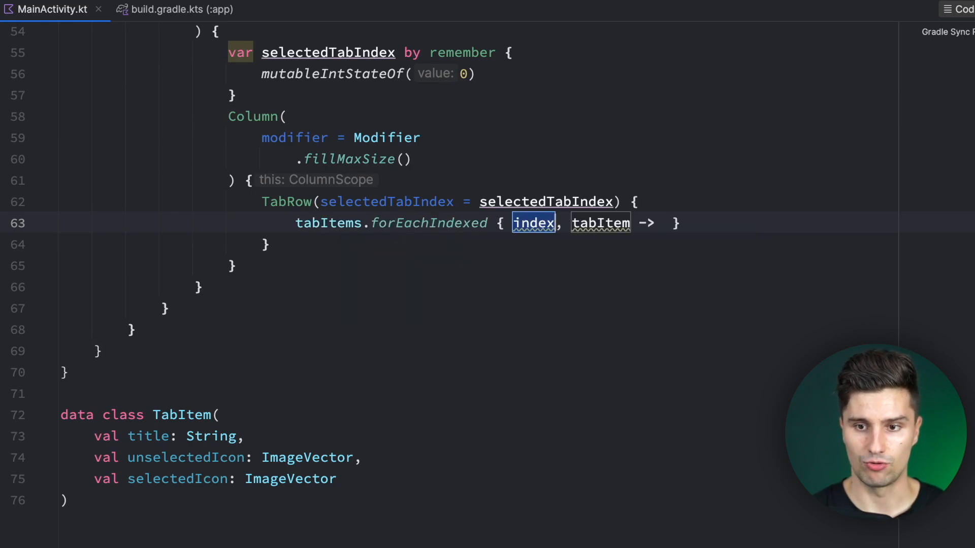
{"action": "key", "text": "Tab"}
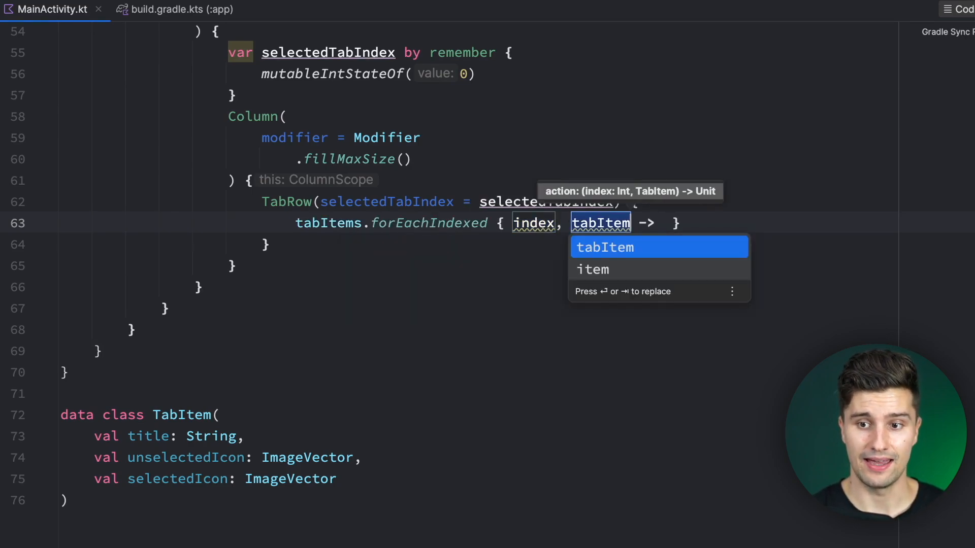
{"action": "type", "text": "item"}
{"action": "key", "text": "Tab"}
{"action": "key", "text": "Return"}
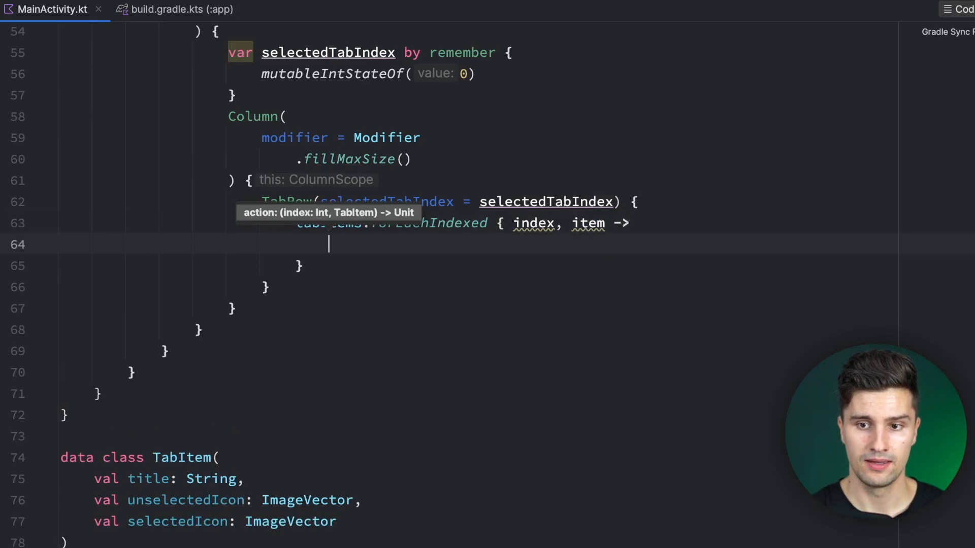
{"action": "key", "text": "Escape"}
{"action": "type", "text": "Ta"}
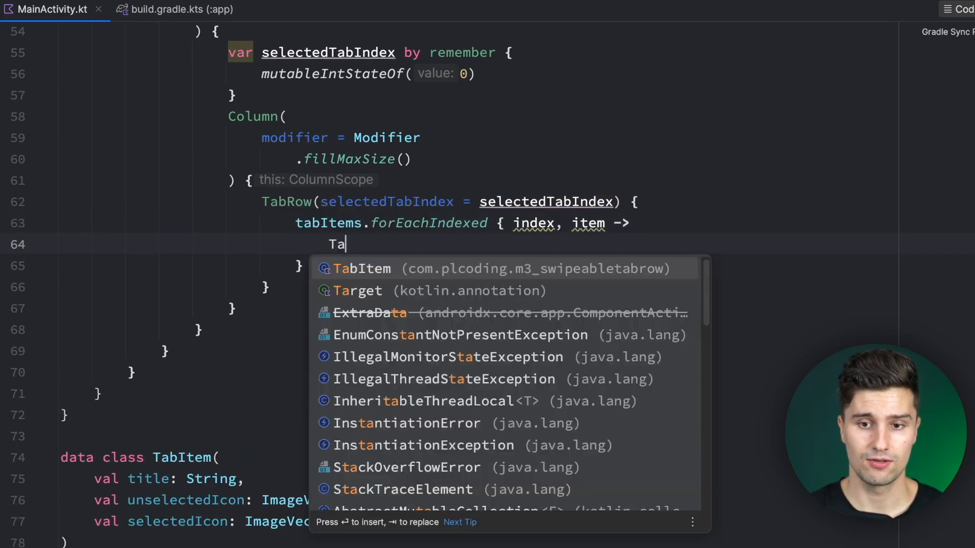
{"action": "type", "text": "b"}
- Begin a Tab call, choosing the variant that supports text and icon
{"action": "key", "text": "Down"}
{"action": "key", "text": "Down"}
{"action": "key", "text": "Up"}
{"action": "key", "text": "Up"}
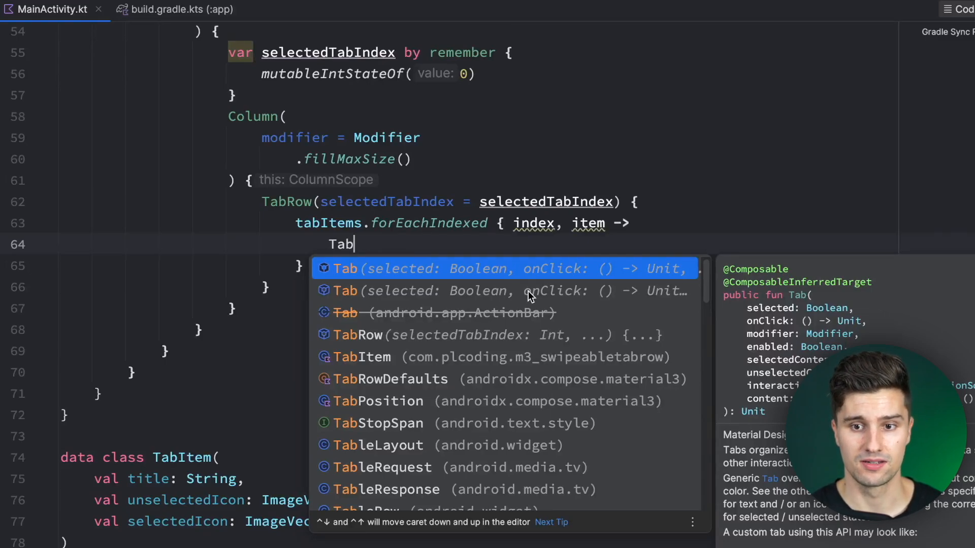
{"action": "key", "text": "Down"}
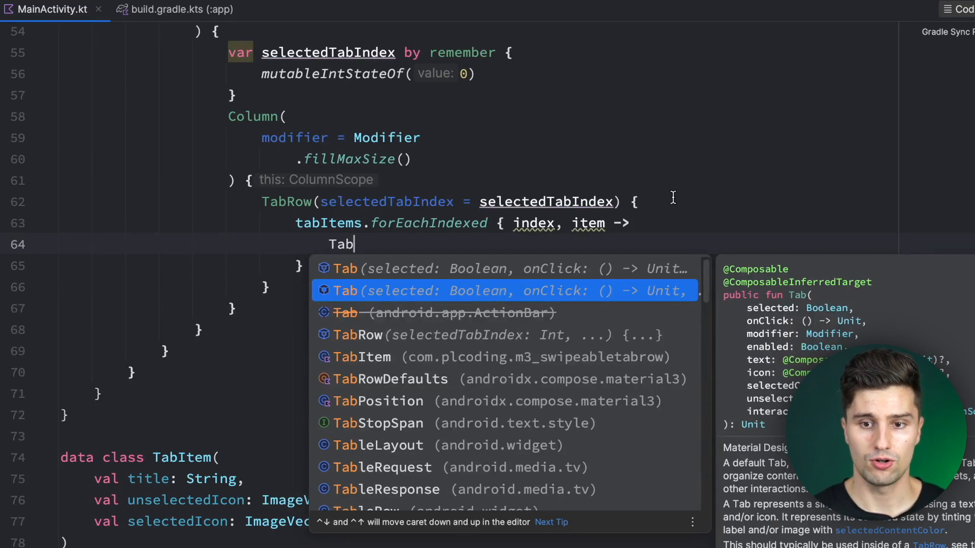
- Insert Tab(selected, onClick) with its arguments on separate lines
{"action": "key", "text": "Return"}
{"action": "key", "text": "Return"}
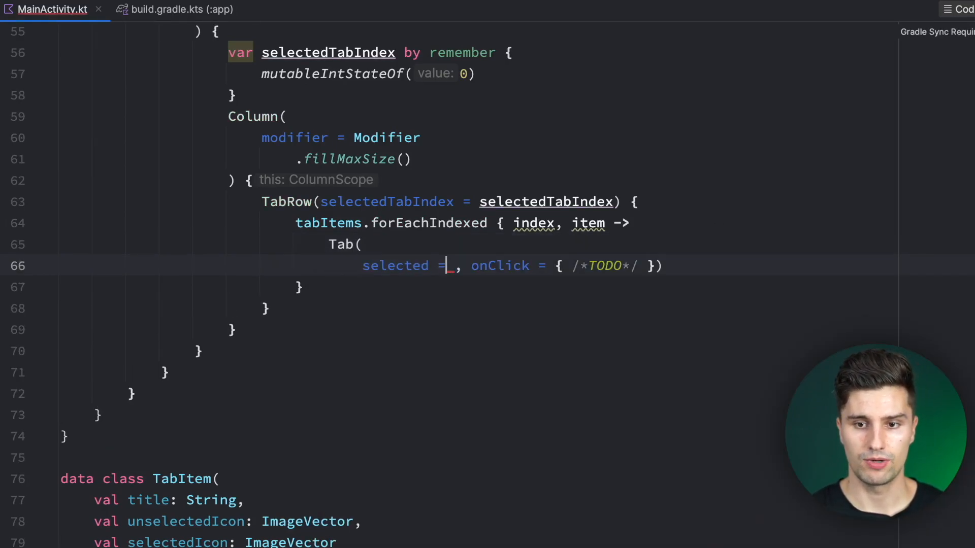
{"action": "key", "text": "Right"}
{"action": "key", "text": "Return"}
{"action": "key", "text": "End"}
{"action": "key", "text": "Return"}
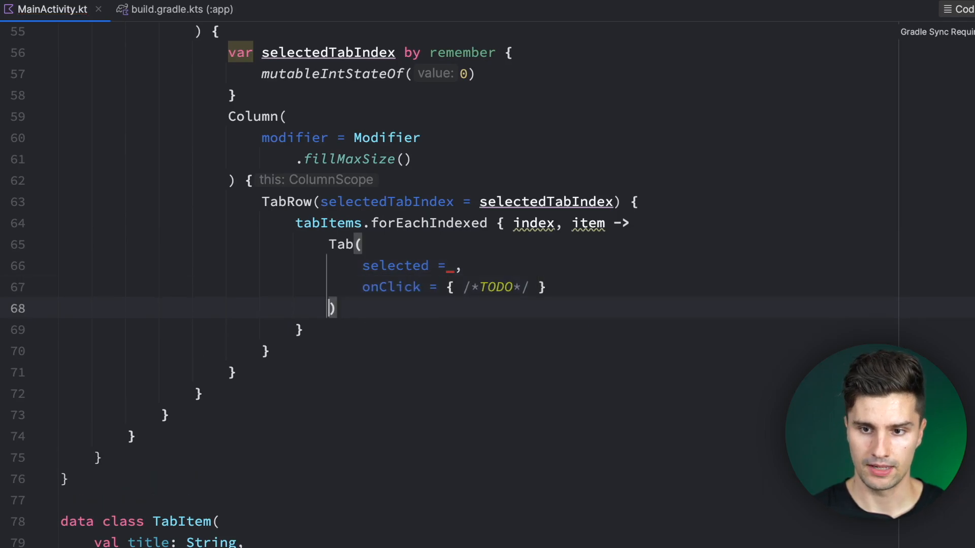
{"action": "key", "text": "Up"}
{"action": "key", "text": "Up"}
{"action": "key", "text": "Home"}
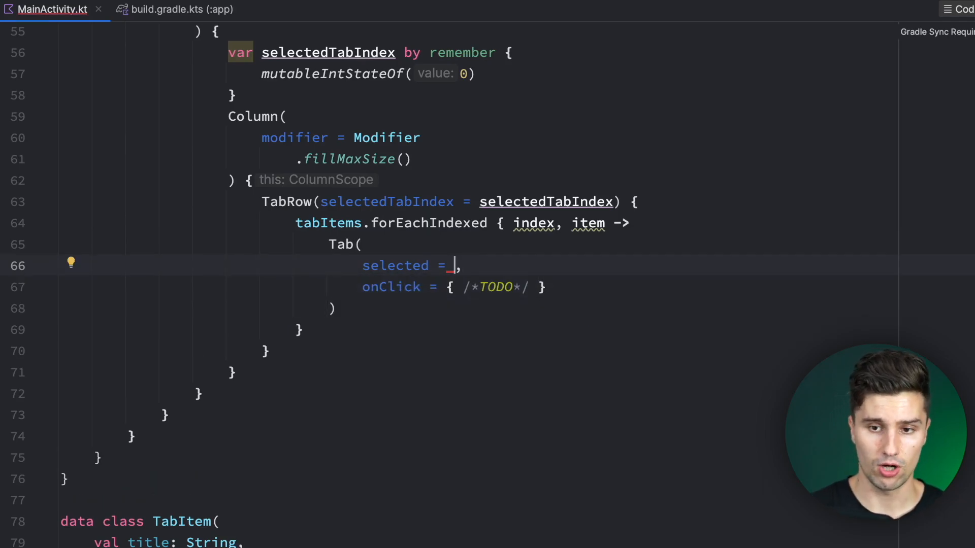
{"action": "type", "text": "if("}
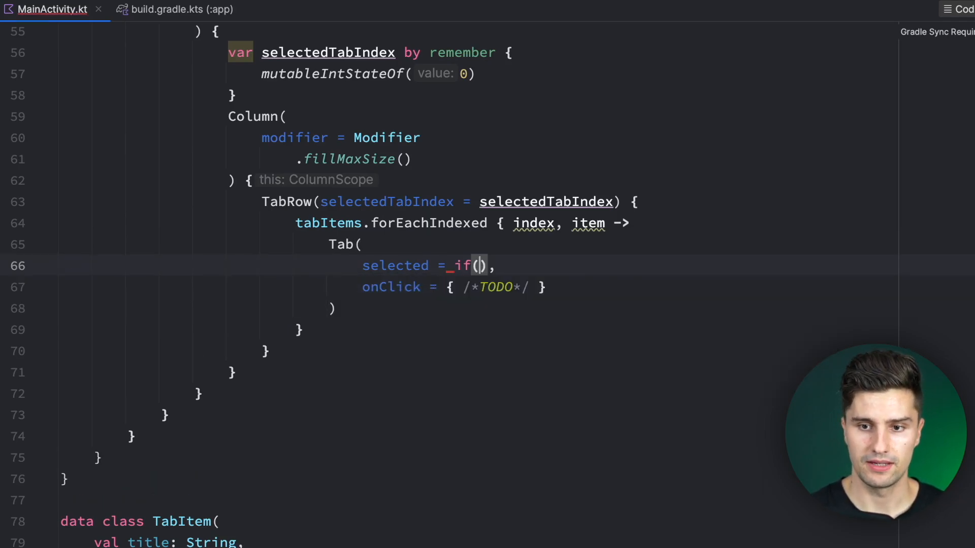
{"action": "type", "text": "index"}
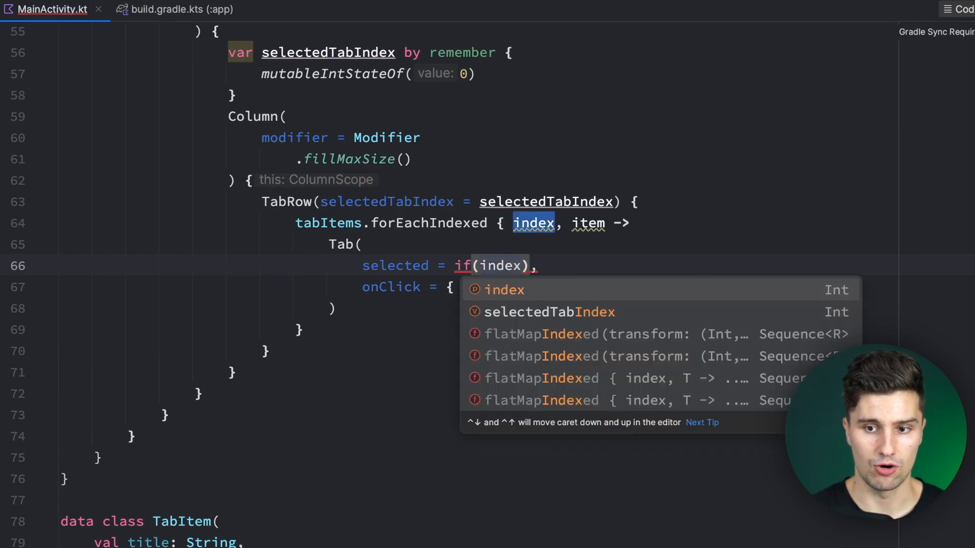
{"action": "type", "text": " == sele"}
- Set selected = index == selectedTabIndex as a plain comparison
{"action": "key", "text": "Return"}
{"action": "key", "text": "Right"}
{"action": "type", "text": "{"}
{"action": "key", "text": "Return"}
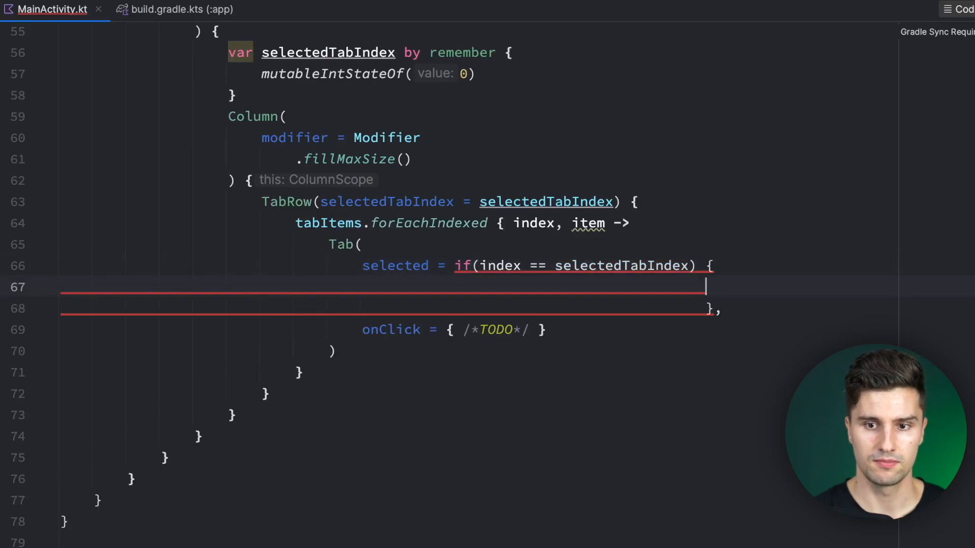
{"action": "key", "text": "ctrl+z"}
{"action": "key", "text": "BackSpace"}
{"action": "key", "text": "BackSpace"}
{"action": "key", "text": "BackSpace"}
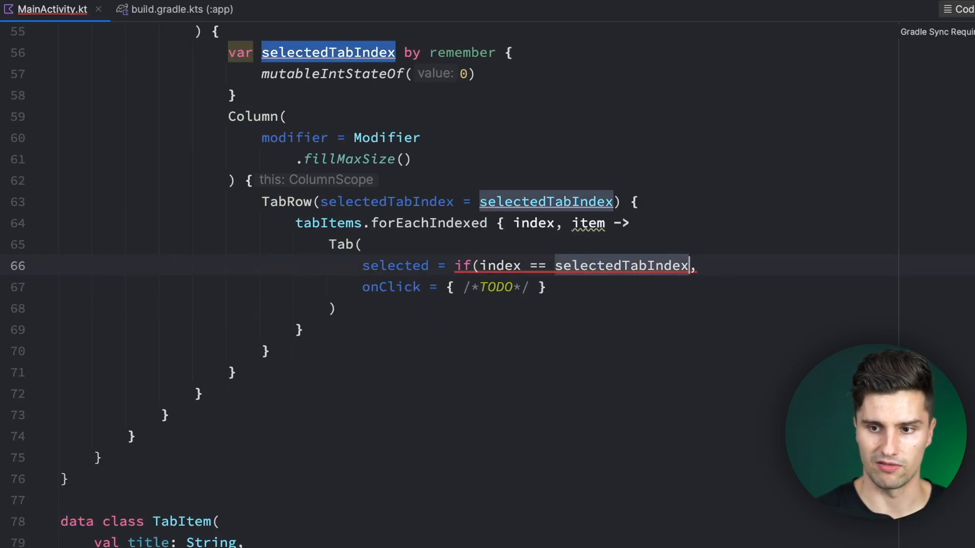
{"action": "key", "text": "ctrl+Left"}
{"action": "key", "text": "ctrl+Left"}
{"action": "key", "text": "ctrl+Left"}
{"action": "key", "text": "BackSpace"}
{"action": "key", "text": "BackSpace"}
{"action": "key", "text": "BackSpace"}
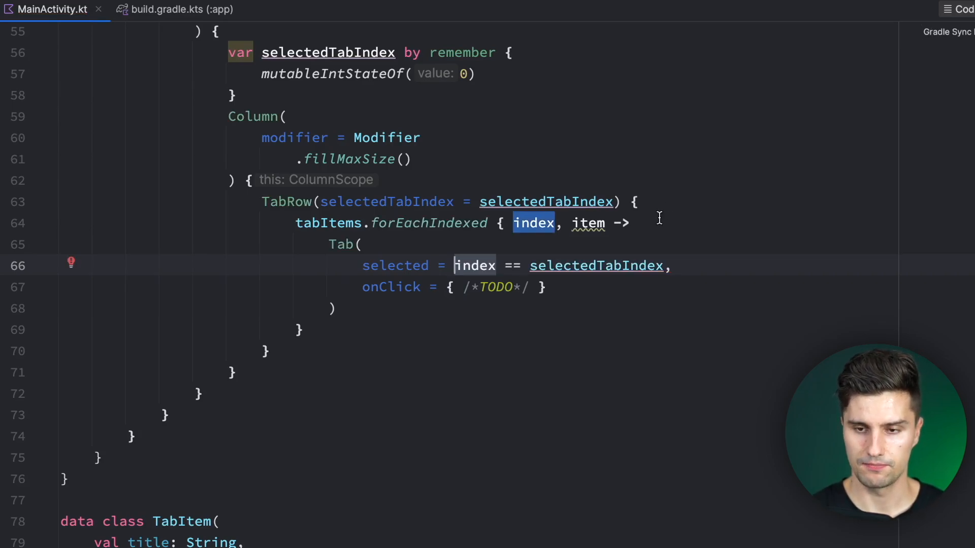
- Make onClick assign selectedTabIndex = index instead of the TODO
{"action": "left_click_drag", "start_coordinate": [464, 287], "coordinate": [540, 286]}
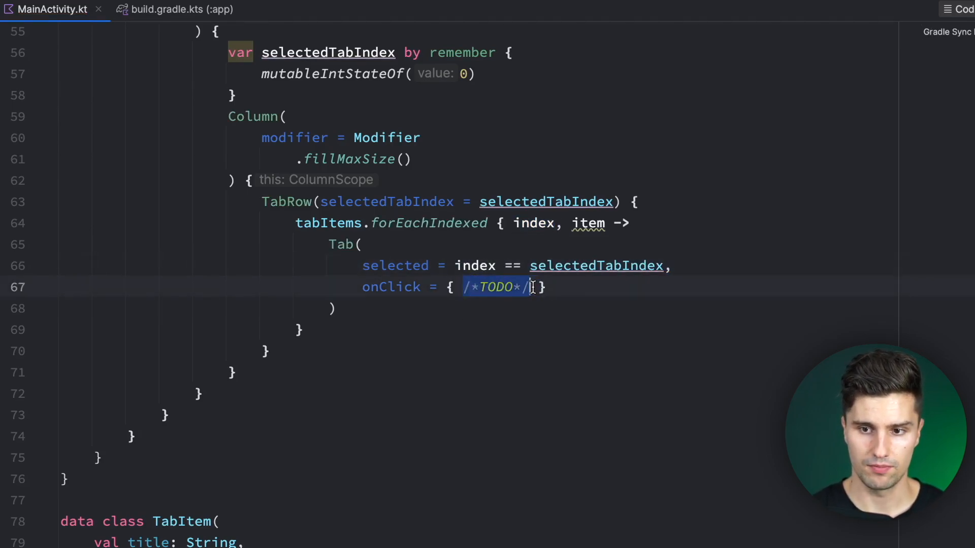
{"action": "key", "text": "Return"}
{"action": "type", "text": "sele"}
{"action": "key", "text": "Tab"}
{"action": "type", "text": "= "}
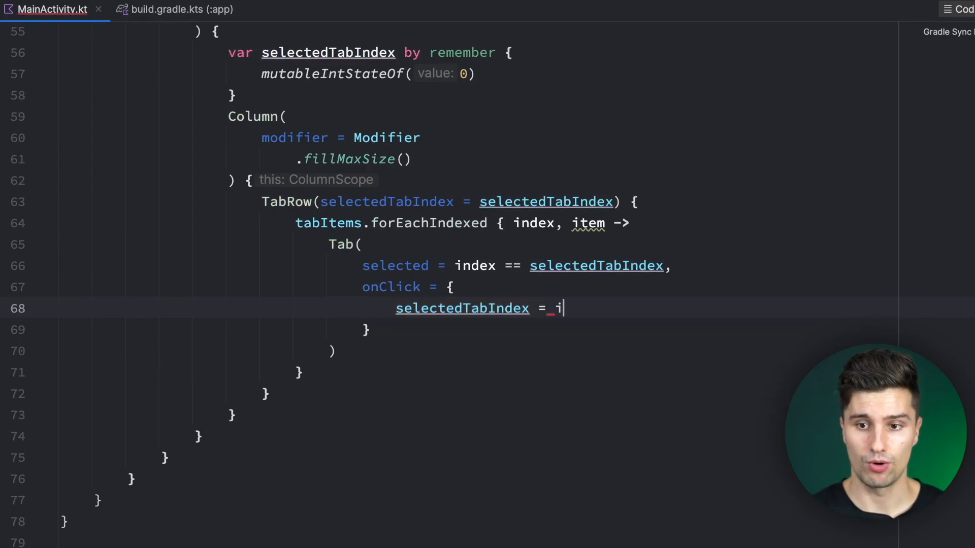
{"action": "type", "text": "index"}
{"action": "key", "text": "Escape"}
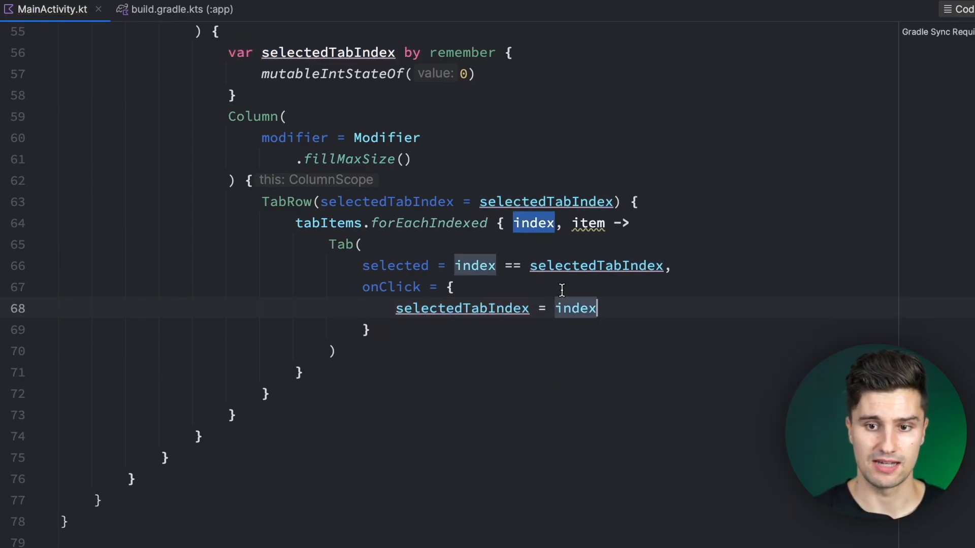
{"action": "scroll", "coordinate": [640, 305], "scroll_direction": "down", "scroll_amount": 4}
- Add text = { Text(item.title) } to the Tab
{"action": "key", "text": "Down"}
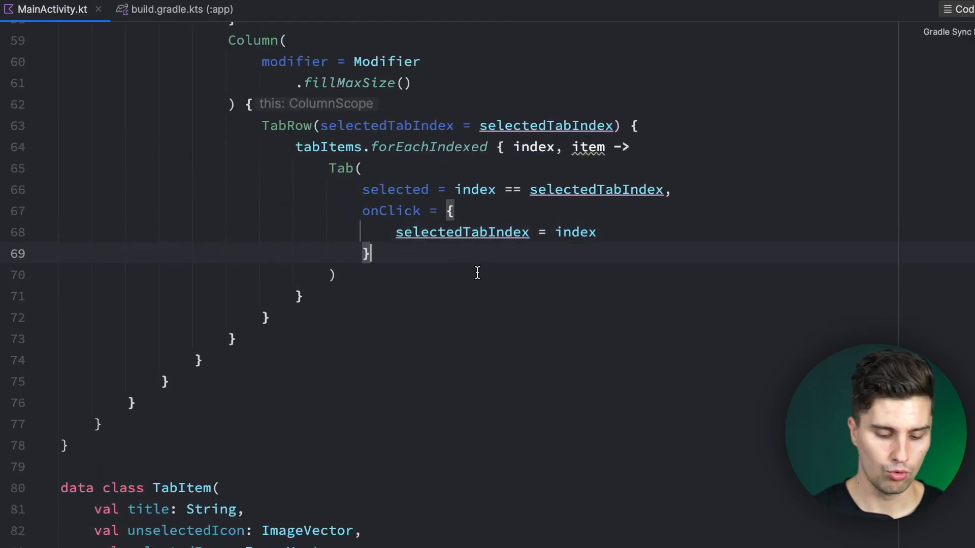
{"action": "type", "text": ","}
{"action": "key", "text": "Return"}
{"action": "type", "text": "text = {"}
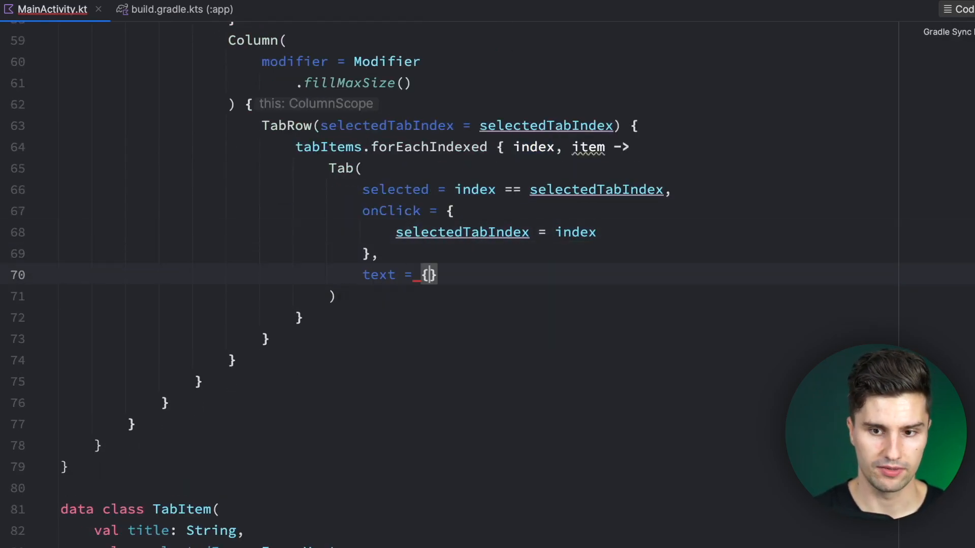
{"action": "key", "text": "Return"}
{"action": "type", "text": "Text"}
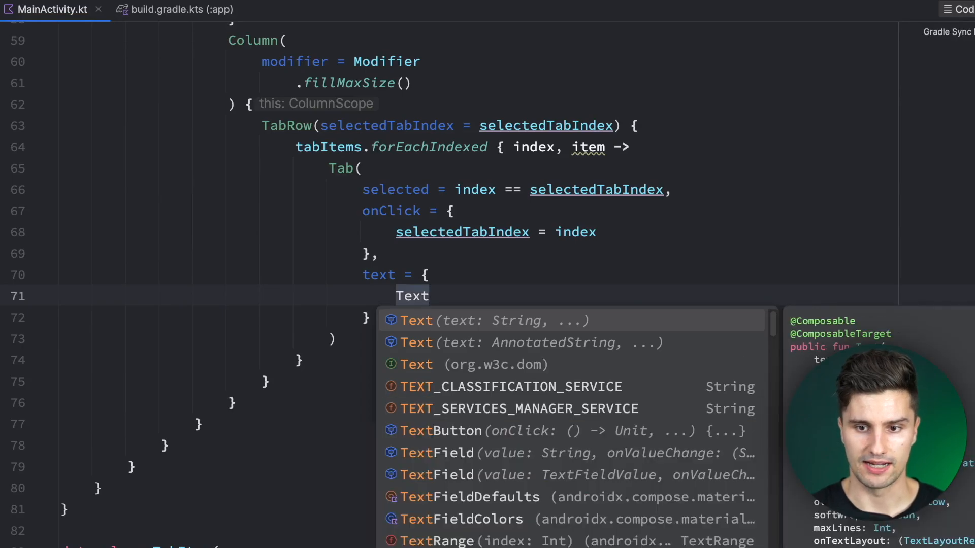
{"action": "key", "text": "Tab"}
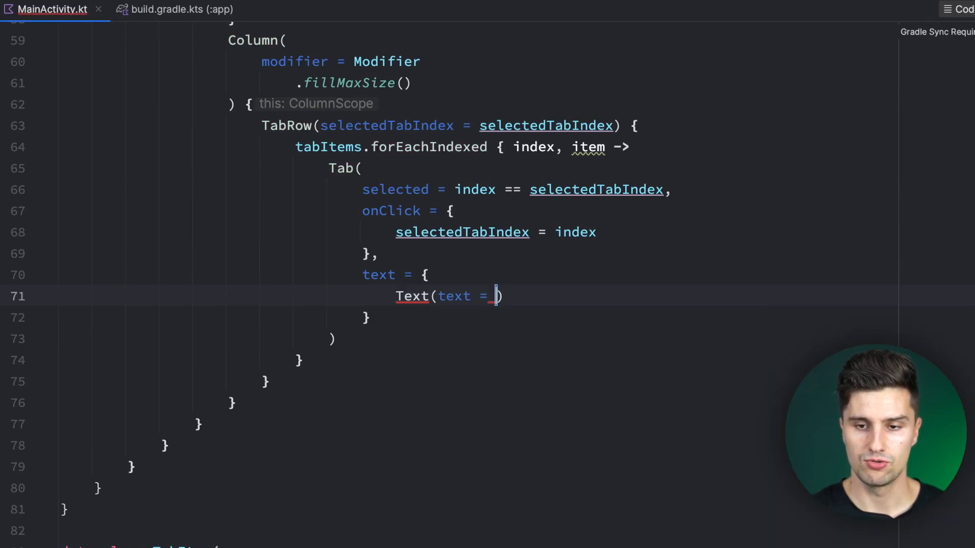
{"action": "type", "text": "item.title"}
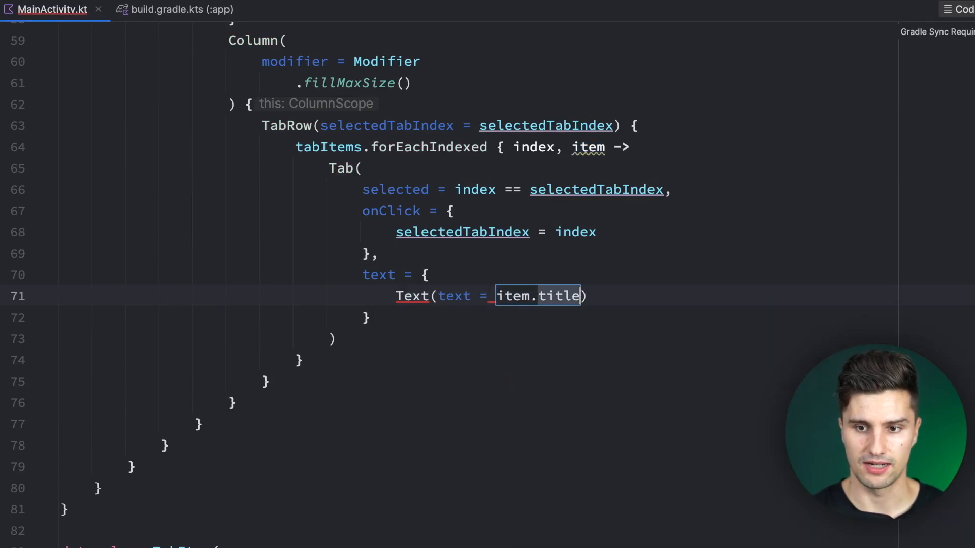
{"action": "key", "text": "End"}
{"action": "key", "text": "Return"}
{"action": "type", "text": "},"}
- Add icon = { Icon(imageVector, contentDescription) } with each argument on its own line
{"action": "key", "text": "Return"}
{"action": "type", "text": "ico"}
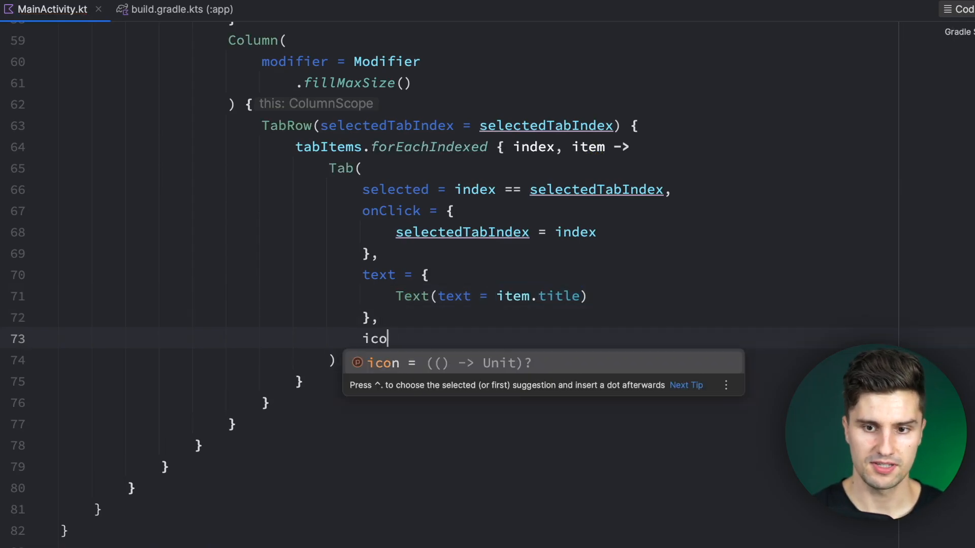
{"action": "type", "text": "n = {"}
{"action": "key", "text": "Return"}
{"action": "scroll", "coordinate": [519, 257], "scroll_direction": "down", "scroll_amount": 3}
{"action": "scroll", "coordinate": [519, 256], "scroll_direction": "up", "scroll_amount": 1}
{"action": "type", "text": "Icon"}
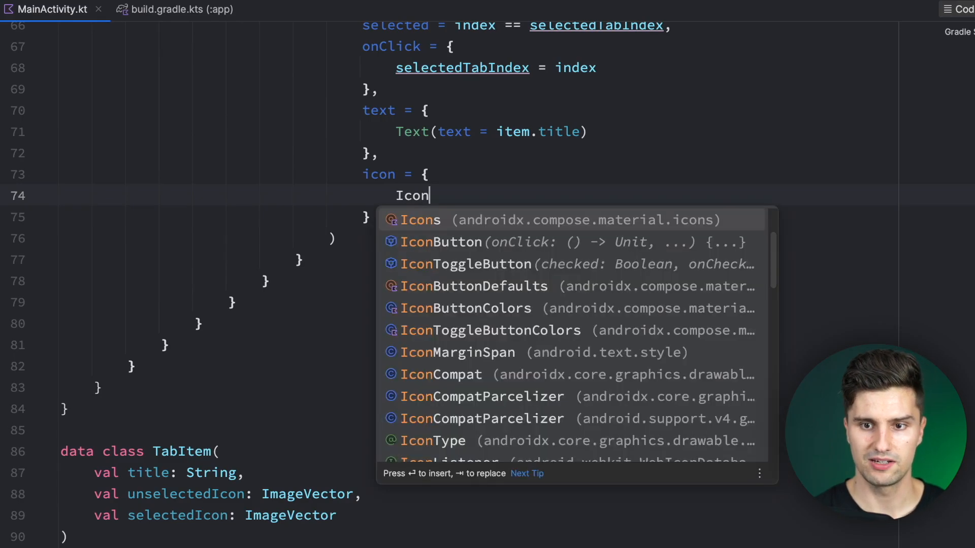
{"action": "key", "text": "Down"}
{"action": "key", "text": "Down"}
{"action": "key", "text": "Down"}
{"action": "key", "text": "Down"}
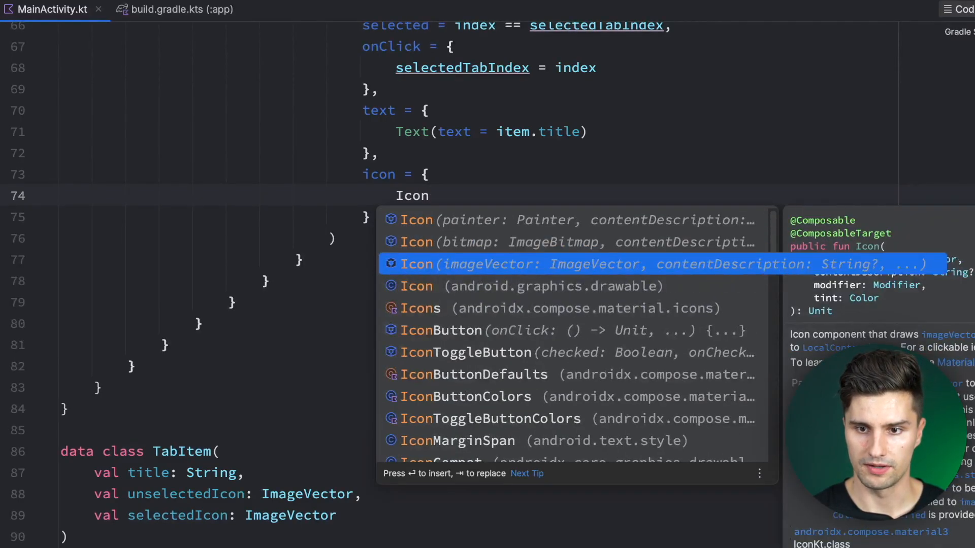
{"action": "key", "text": "Return"}
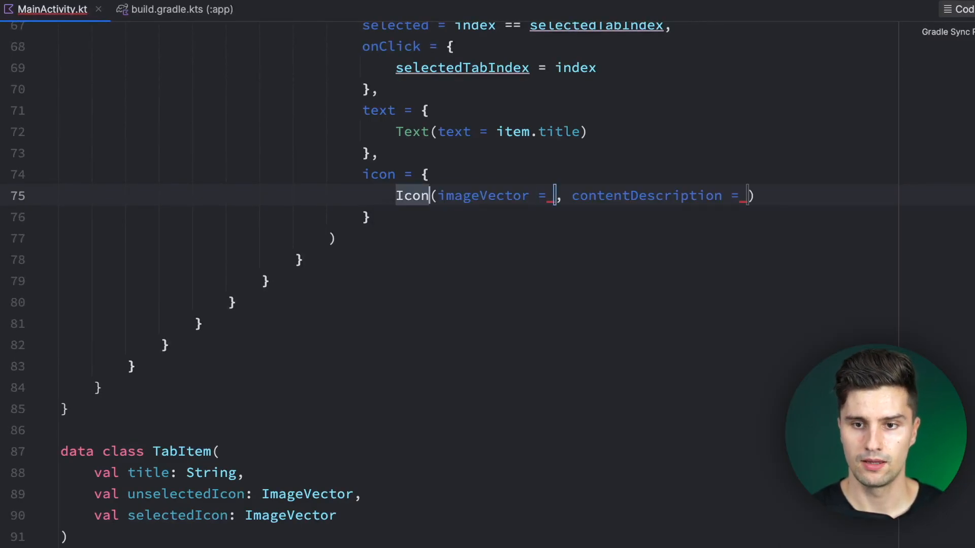
{"action": "key", "text": "Return"}
{"action": "key", "text": "ctrl+Right"}
{"action": "key", "text": "ctrl+Right"}
{"action": "key", "text": "Right"}
{"action": "key", "text": "Return"}
{"action": "key", "text": "End"}
{"action": "key", "text": "Left"}
{"action": "key", "text": "Return"}
{"action": "key", "text": "Up"}
{"action": "key", "text": "Up"}
{"action": "key", "text": "End"}
{"action": "key", "text": "Left"}
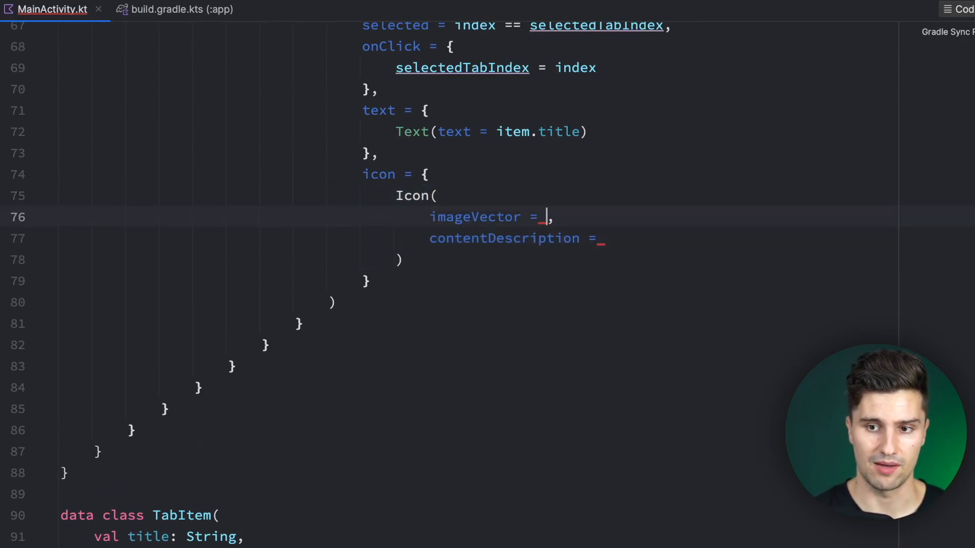
{"action": "type", "text": "if(index == sel"}
- Set imageVector to item.selectedIcon if index == selectedTabIndex else item.unselectedIcon, with contentDescription = item.title
{"action": "key", "text": "Tab"}
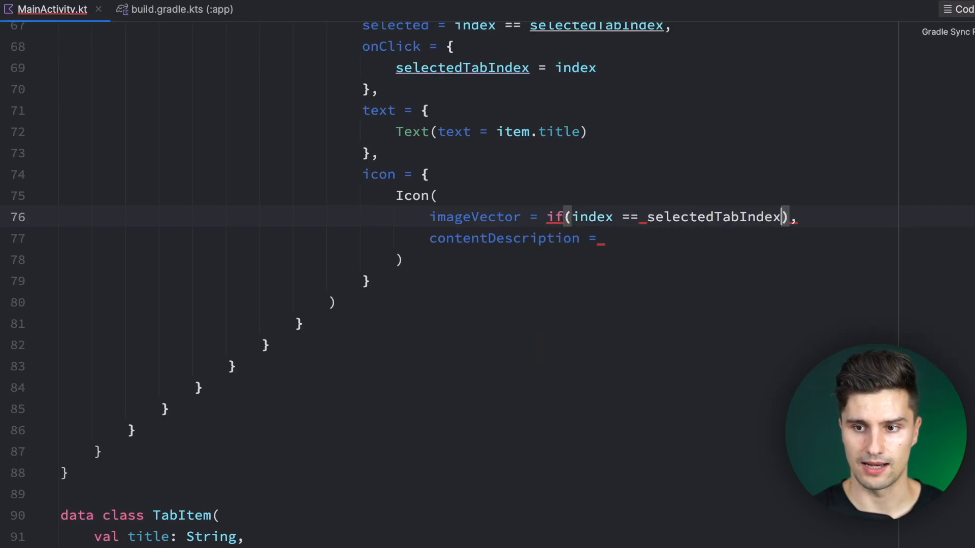
{"action": "key", "text": "End"}
{"action": "key", "text": "Left"}
{"action": "type", "text": "{"}
{"action": "key", "text": "Return"}
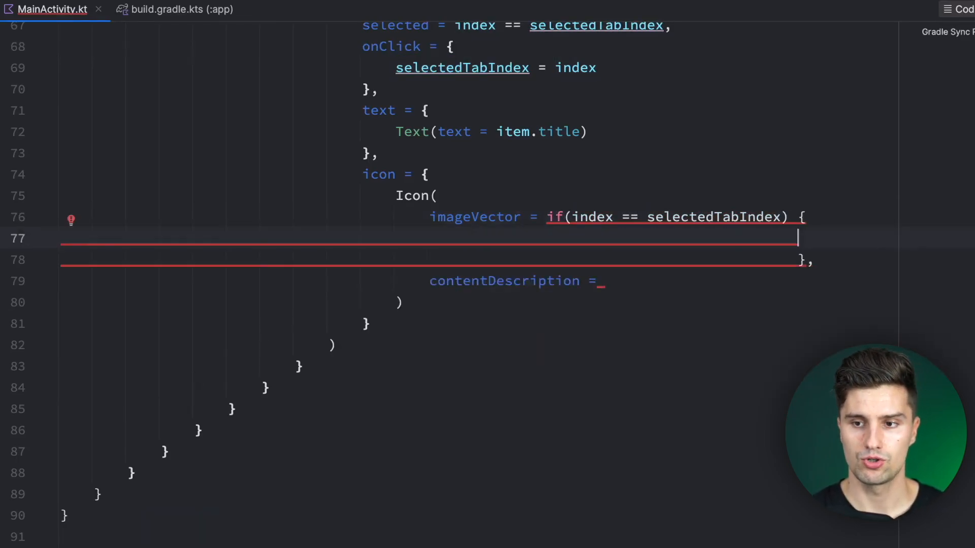
{"action": "key", "text": "ctrl+alt+l"}
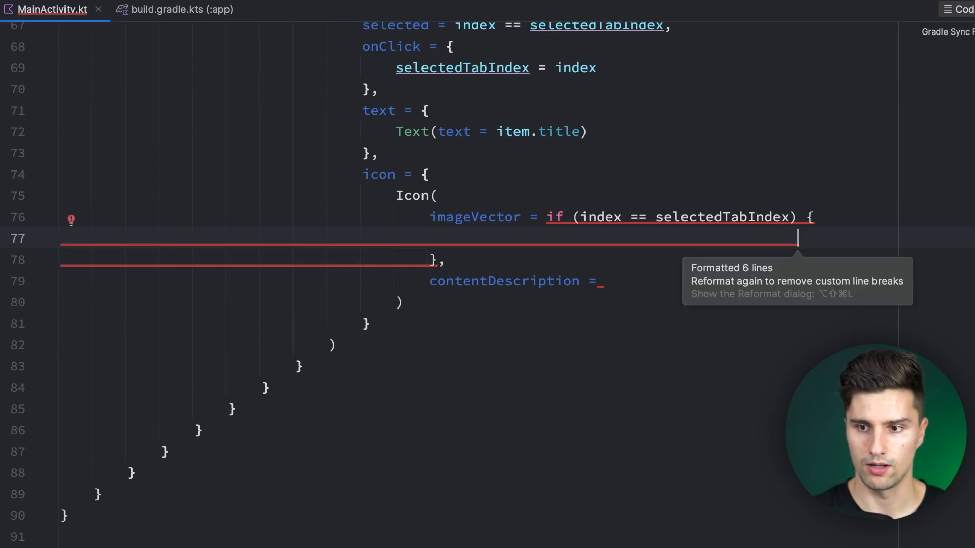
{"action": "key", "text": "BackSpace"}
{"action": "key", "text": "BackSpace"}
{"action": "key", "text": "BackSpace"}
{"action": "key", "text": "BackSpace"}
{"action": "key", "text": "BackSpace"}
{"action": "key", "text": "BackSpace"}
{"action": "key", "text": "BackSpace"}
{"action": "key", "text": "BackSpace"}
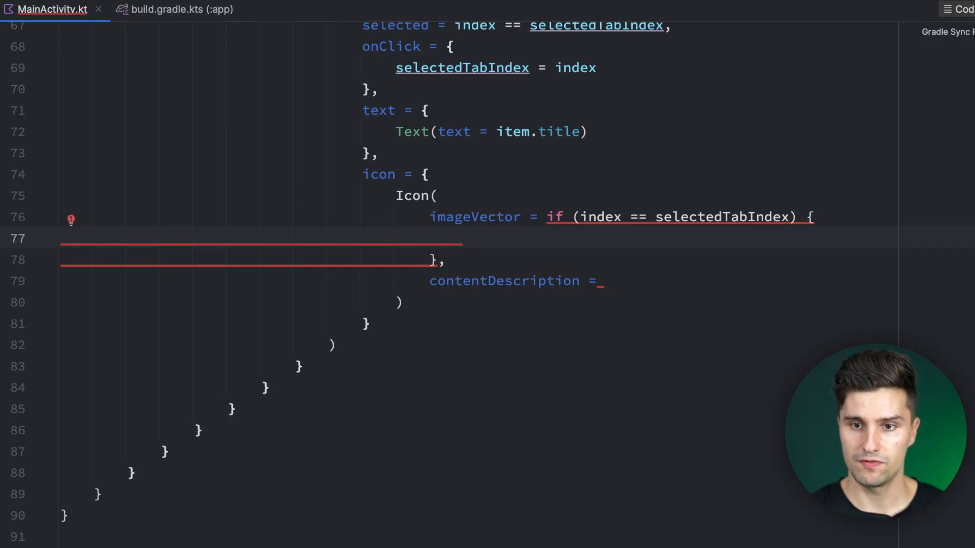
{"action": "type", "text": "item."}
{"action": "key", "text": "Return"}
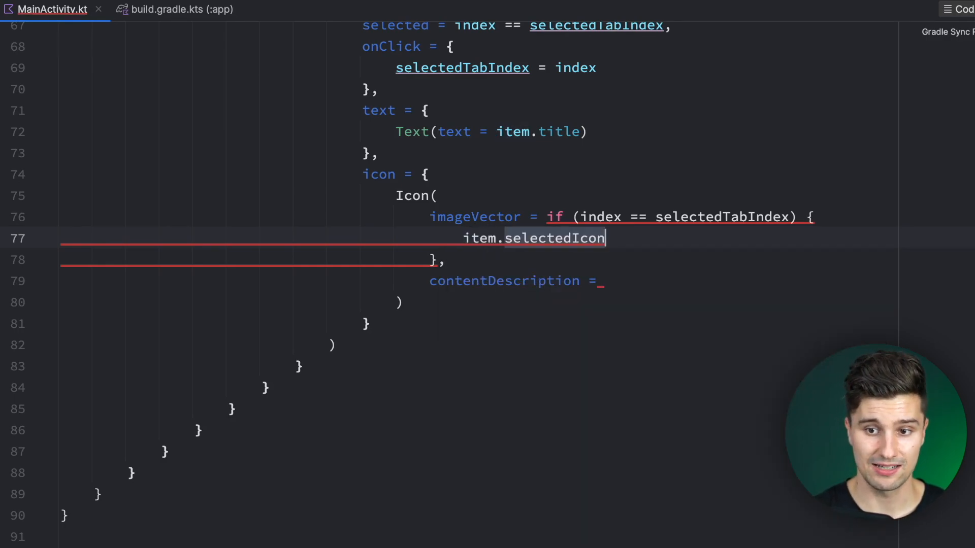
{"action": "key", "text": "Down"}
{"action": "type", "text": "else item.u"}
{"action": "key", "text": "Return"}
{"action": "key", "text": "Down"}
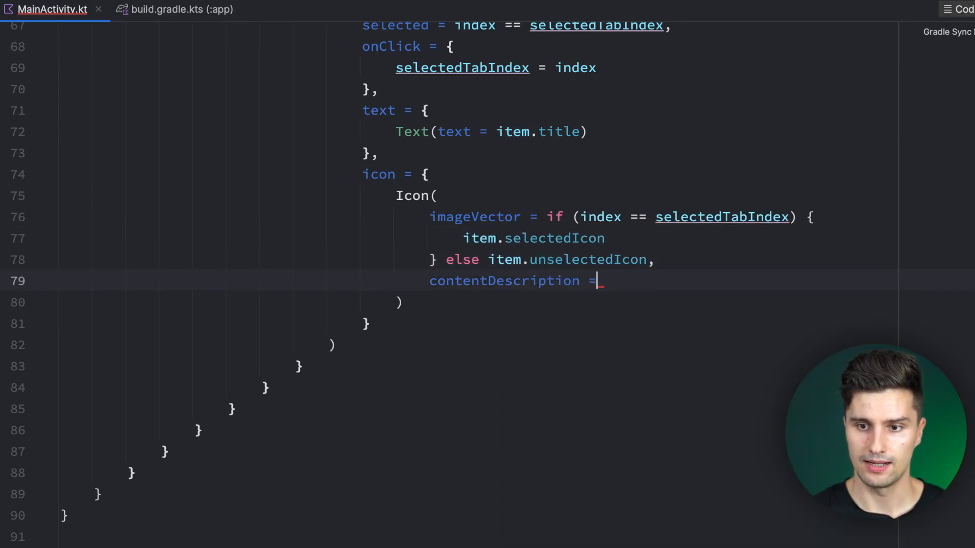
{"action": "type", "text": " item."}
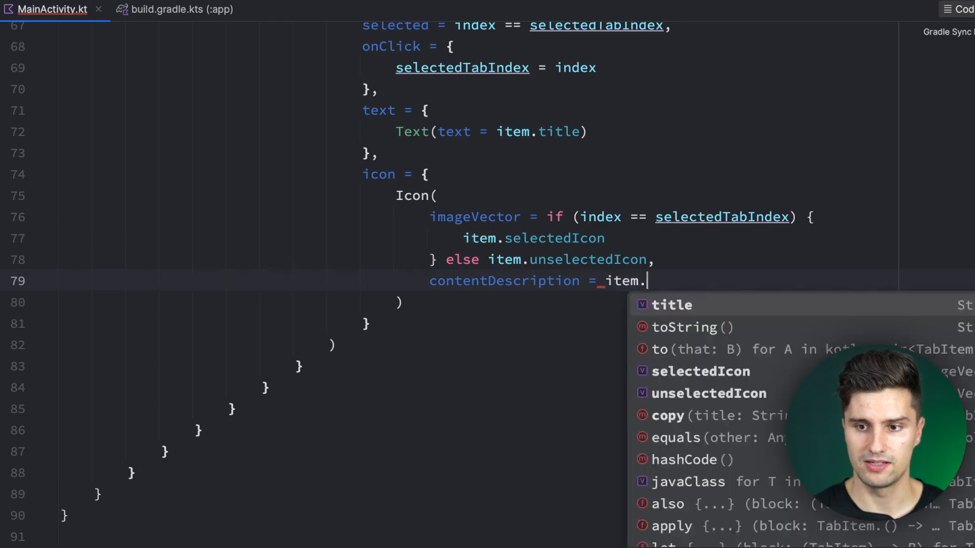
{"action": "key", "text": "Return"}
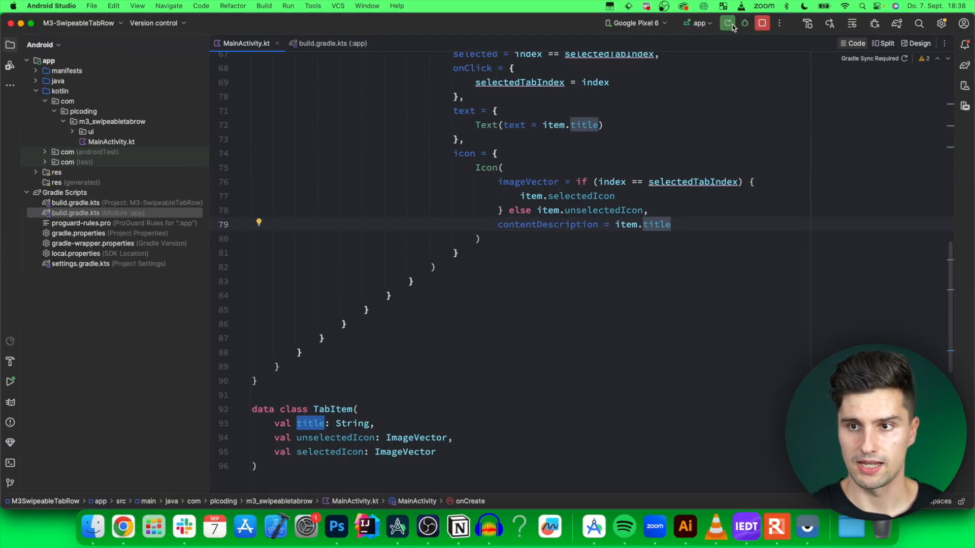
{"action": "scroll", "coordinate": [747, 272], "scroll_direction": "up", "scroll_amount": 3}
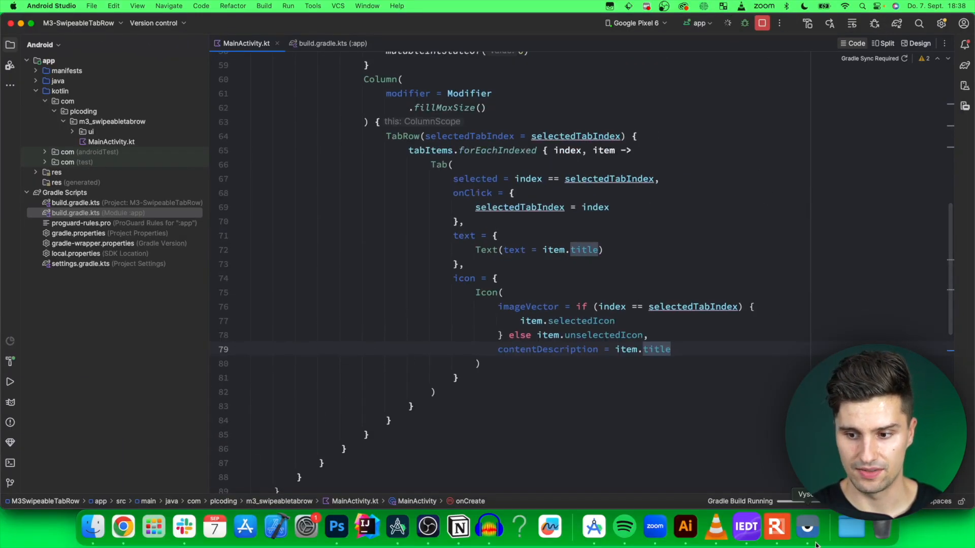
- Bring the Vysor Pixel 6 window forward while the build fails on the compileSdk 34 AAR error
{"action": "left_click", "coordinate": [808, 527]}
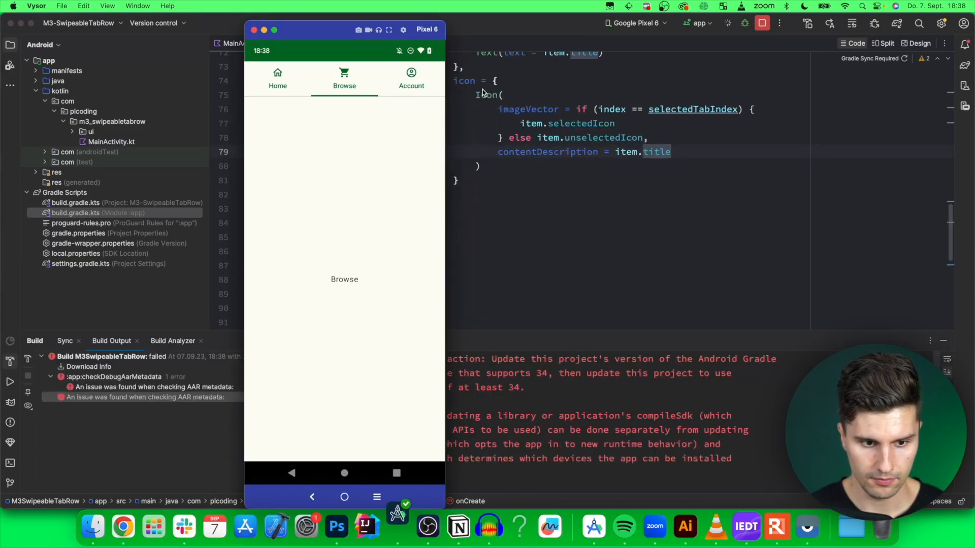
{"action": "scroll", "coordinate": [266, 446], "scroll_direction": "up", "scroll_amount": 3}
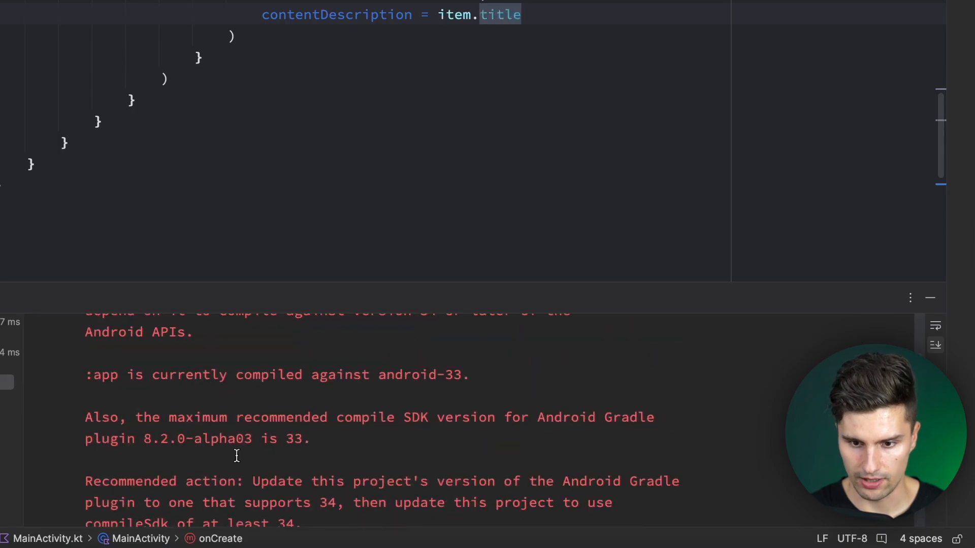
{"action": "scroll", "coordinate": [261, 475], "scroll_direction": "up", "scroll_amount": 3}
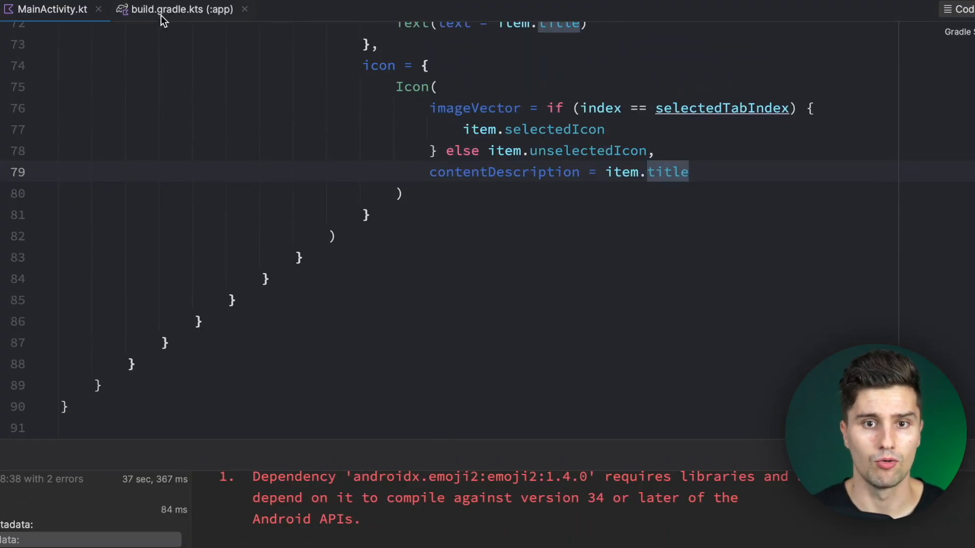
- Change compileSdk and targetSdk from 33 to 34 in build.gradle.kts (:app) and sync the project
{"action": "left_click", "coordinate": [161, 10]}
{"action": "scroll", "coordinate": [323, 236], "scroll_direction": "up", "scroll_amount": 15}
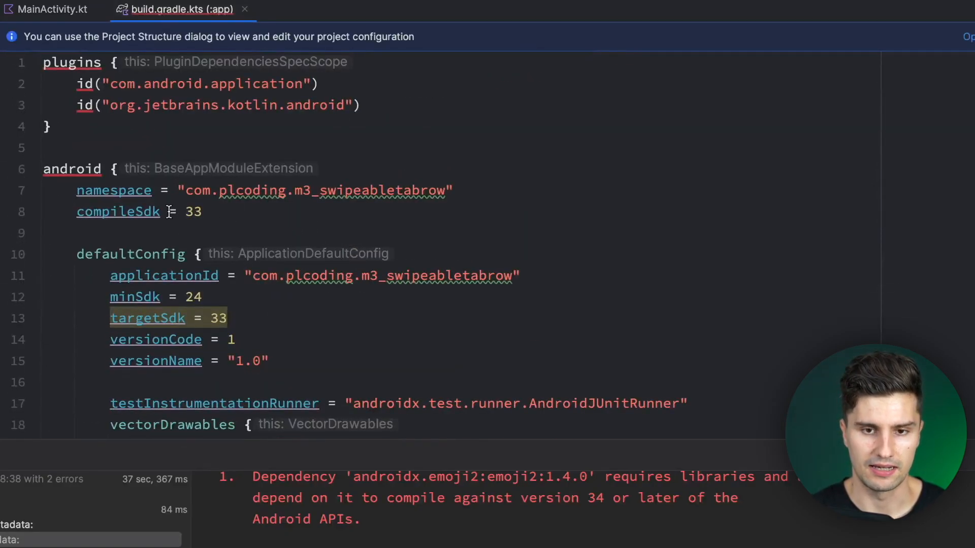
{"action": "left_click", "coordinate": [197, 213]}
{"action": "double_click", "coordinate": [195, 212]}
{"action": "type", "text": "34"}
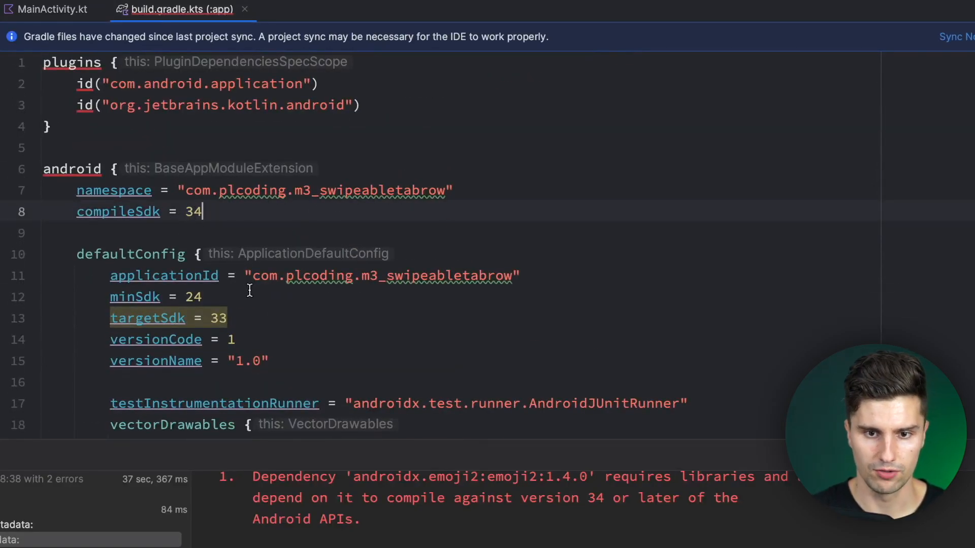
{"action": "scroll", "coordinate": [250, 290], "scroll_direction": "down", "scroll_amount": 5}
{"action": "double_click", "coordinate": [219, 217]}
{"action": "type", "text": "34"}
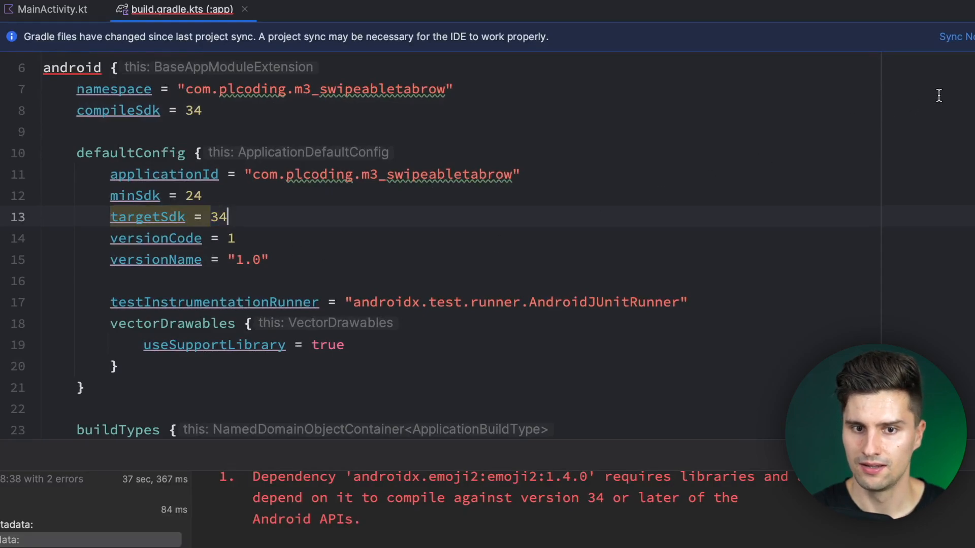
{"action": "left_click", "coordinate": [954, 37]}
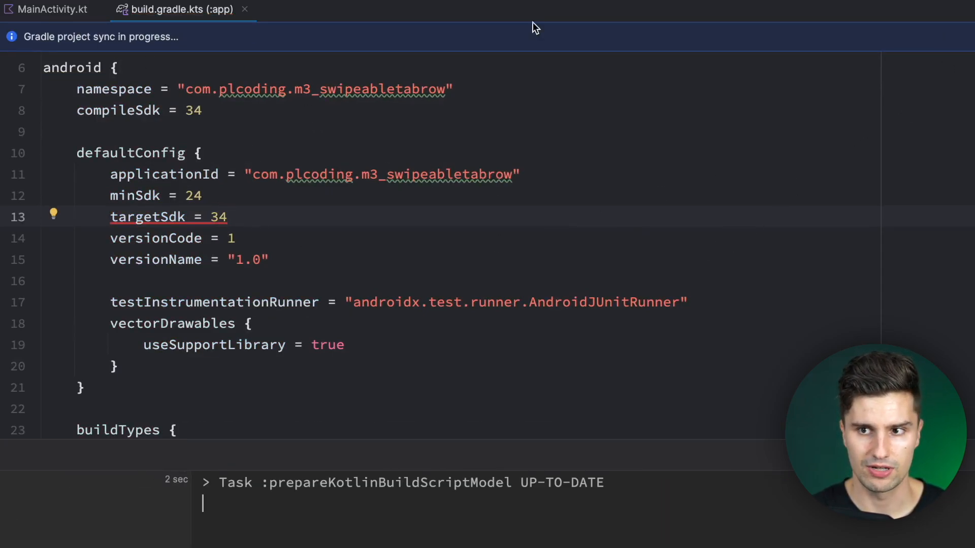
- Rebuild and launch the app on the Pixel 6
{"action": "left_click", "coordinate": [51, 9]}
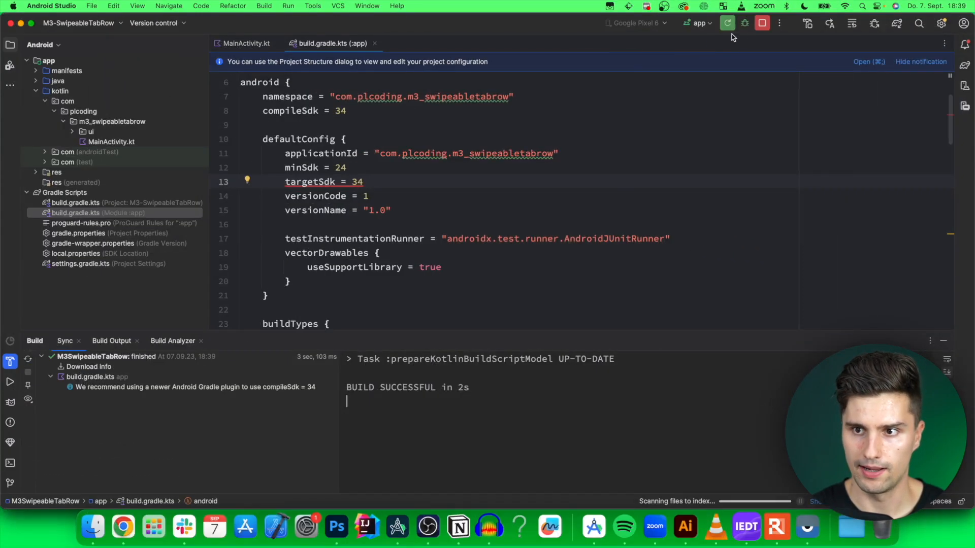
{"action": "left_click", "coordinate": [746, 23]}
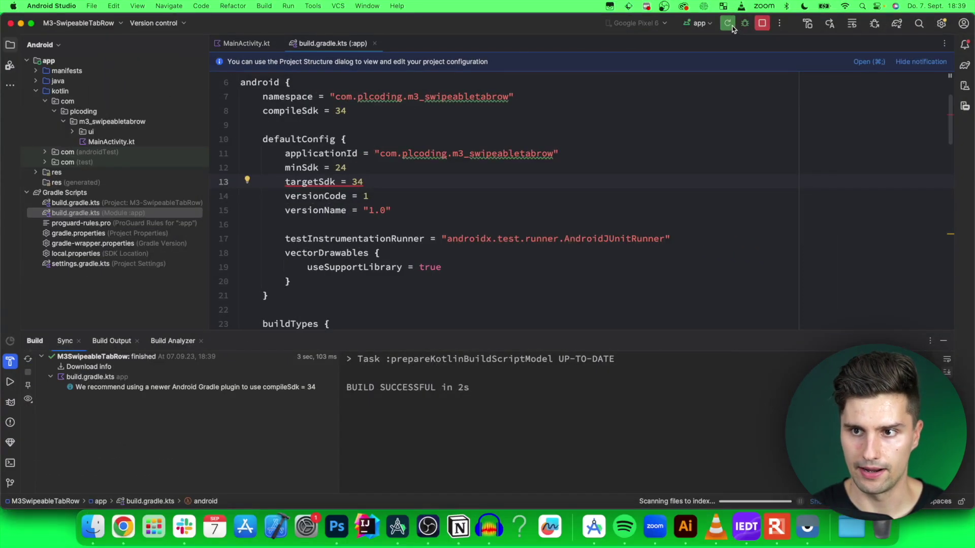
- Tap repeatedly between the Home, Browse and Account tabs on the mirrored Pixel 6, ending on Browse
{"action": "left_click", "coordinate": [807, 526]}
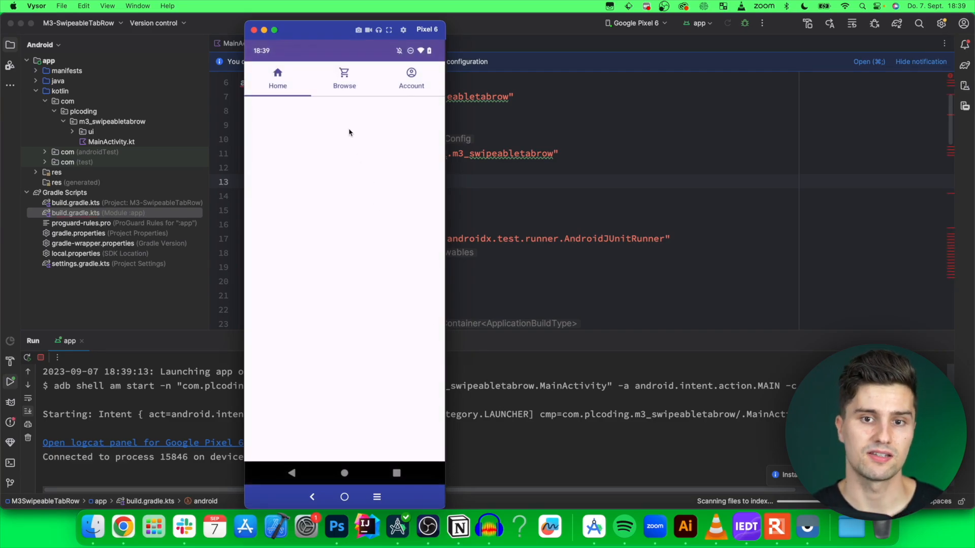
{"action": "left_click", "coordinate": [343, 76]}
{"action": "left_click", "coordinate": [410, 76]}
{"action": "left_click", "coordinate": [269, 76]}
{"action": "left_click", "coordinate": [335, 75]}
{"action": "left_click", "coordinate": [404, 75]}
{"action": "left_click", "coordinate": [277, 79]}
{"action": "left_click", "coordinate": [345, 77]}
{"action": "left_click", "coordinate": [411, 77]}
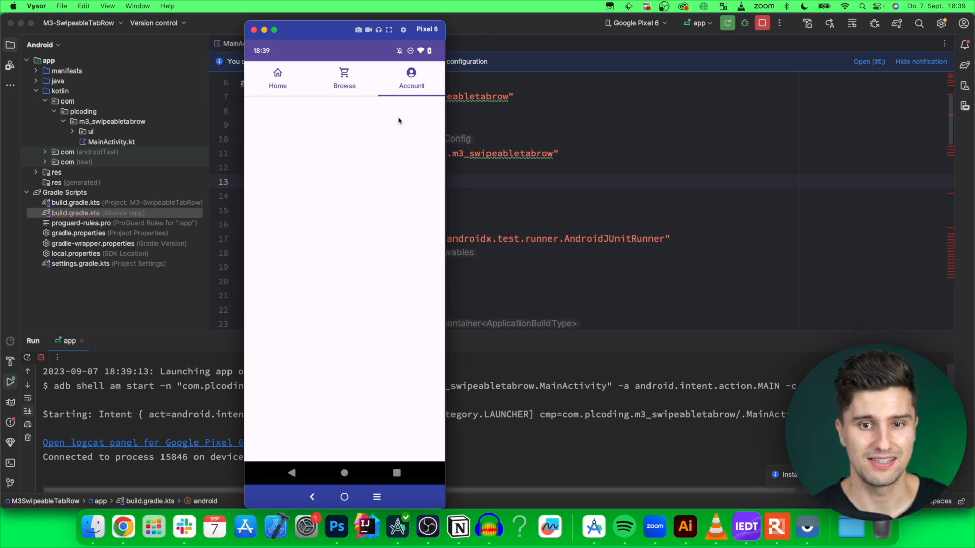
{"action": "left_click", "coordinate": [343, 83]}
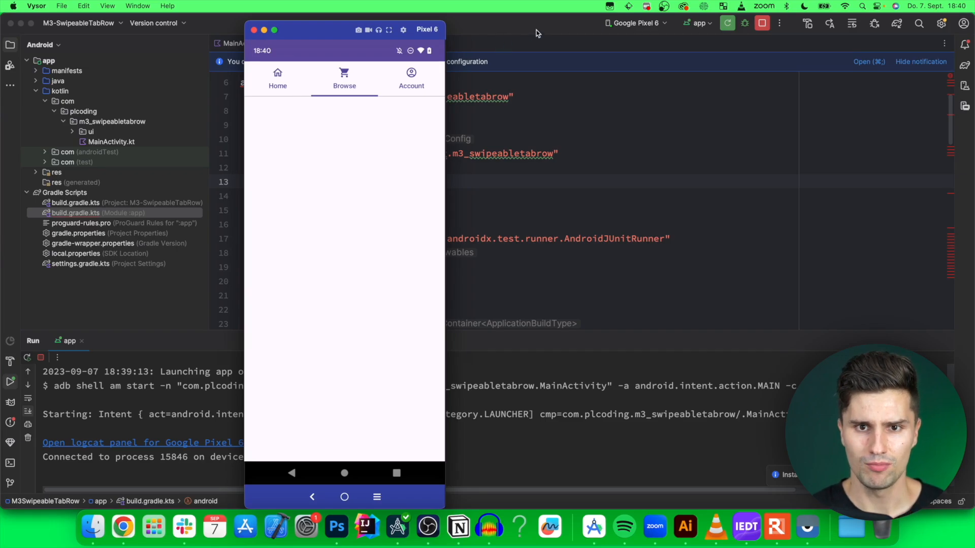
- Replace TabRow on line 64 of MainActivity.kt with ScrollableTabRow, then show the Pixel 6 mirror
{"action": "left_click", "coordinate": [471, 25]}
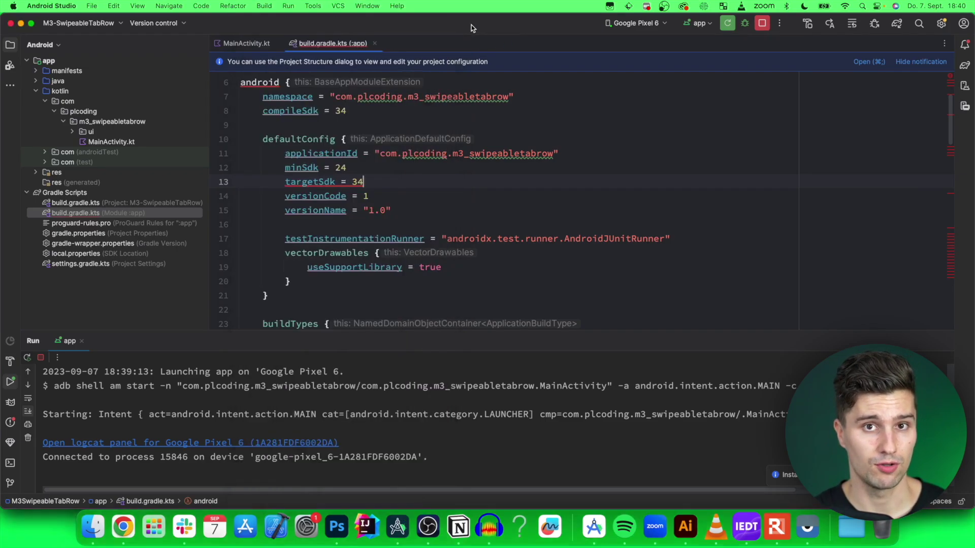
{"action": "left_click", "coordinate": [248, 46]}
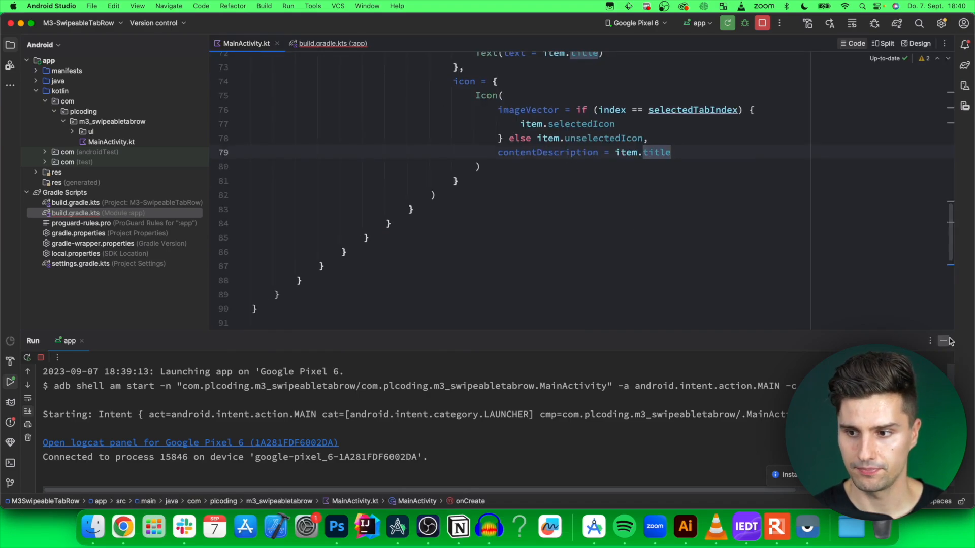
{"action": "left_click", "coordinate": [948, 343]}
{"action": "scroll", "coordinate": [503, 328], "scroll_direction": "up", "scroll_amount": 10}
{"action": "scroll", "coordinate": [503, 327], "scroll_direction": "up", "scroll_amount": 2}
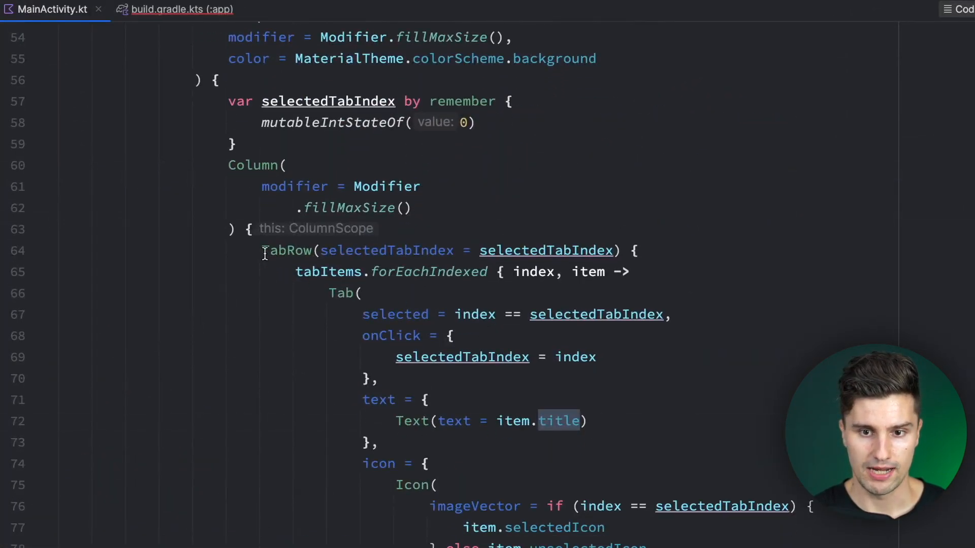
{"action": "double_click", "coordinate": [286, 250]}
{"action": "scroll", "coordinate": [412, 275], "scroll_direction": "down", "scroll_amount": 2}
{"action": "type", "text": "Scro"}
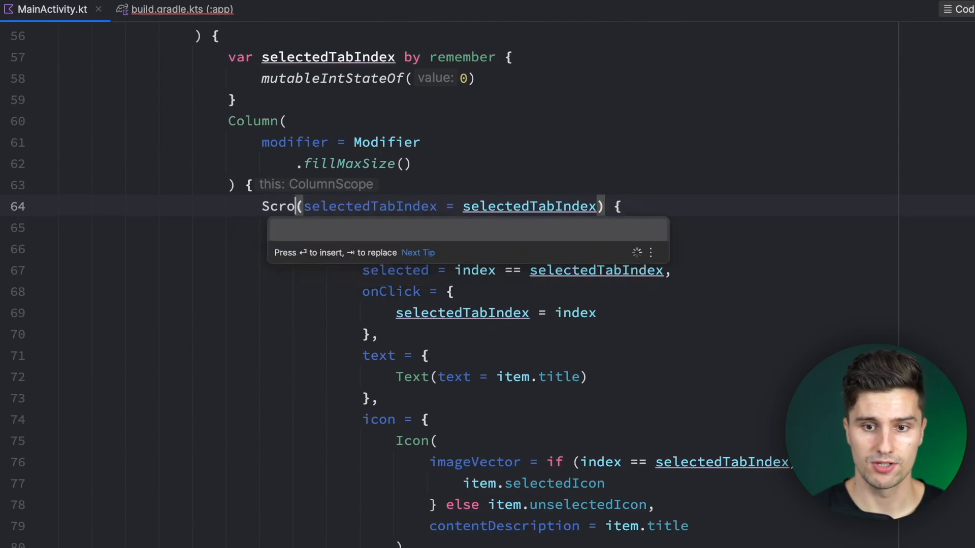
{"action": "type", "text": "llable"}
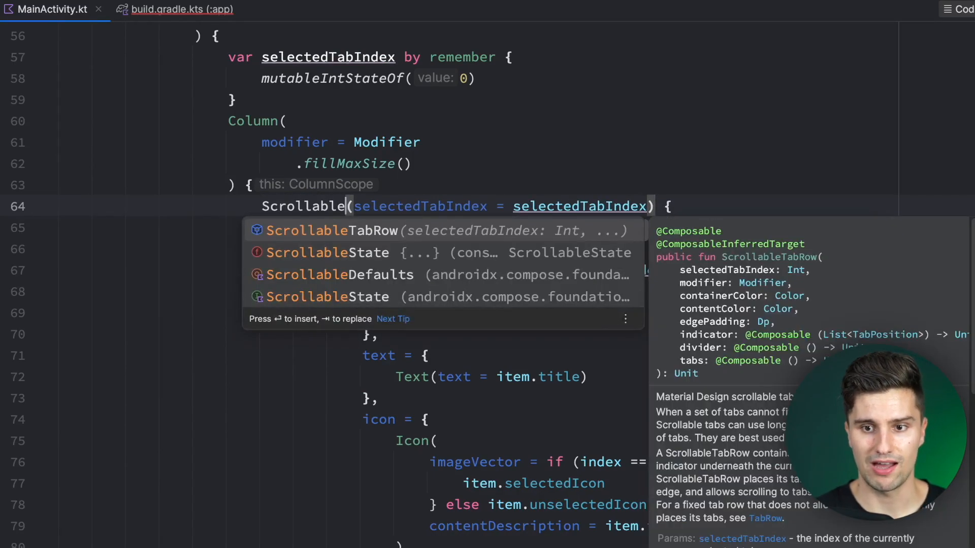
{"action": "key", "text": "Return"}
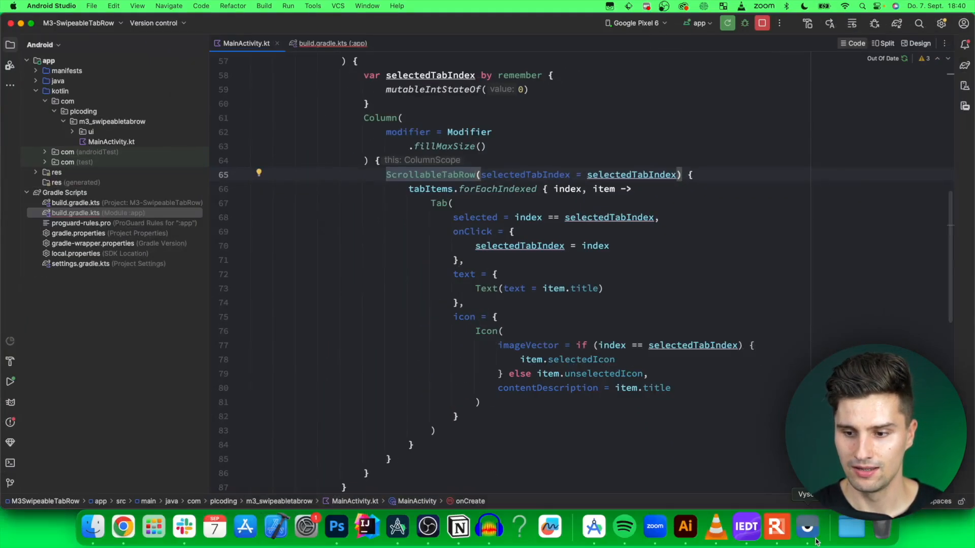
{"action": "left_click", "coordinate": [808, 528]}
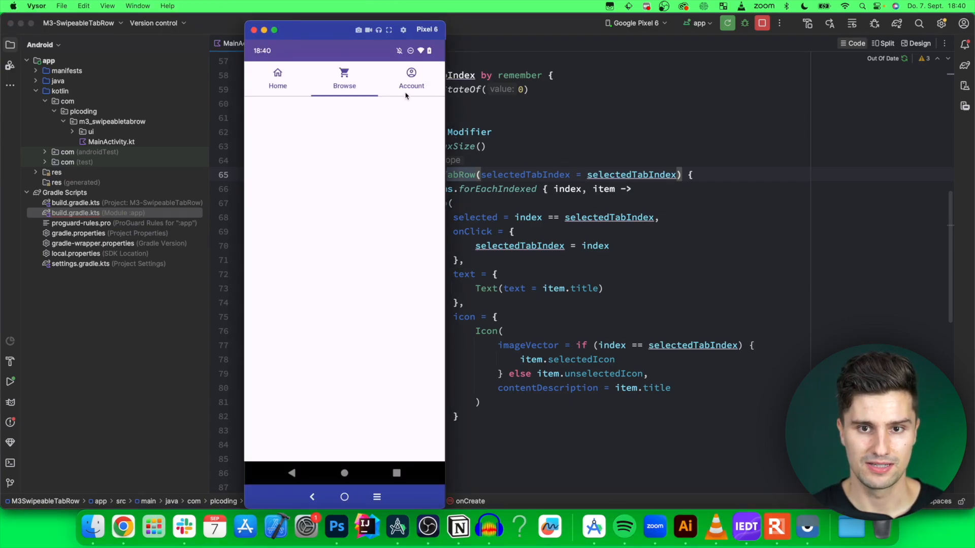
- Copy the three TabItem entries and paste them below so tabItems holds six tabs
{"action": "left_click", "coordinate": [638, 126]}
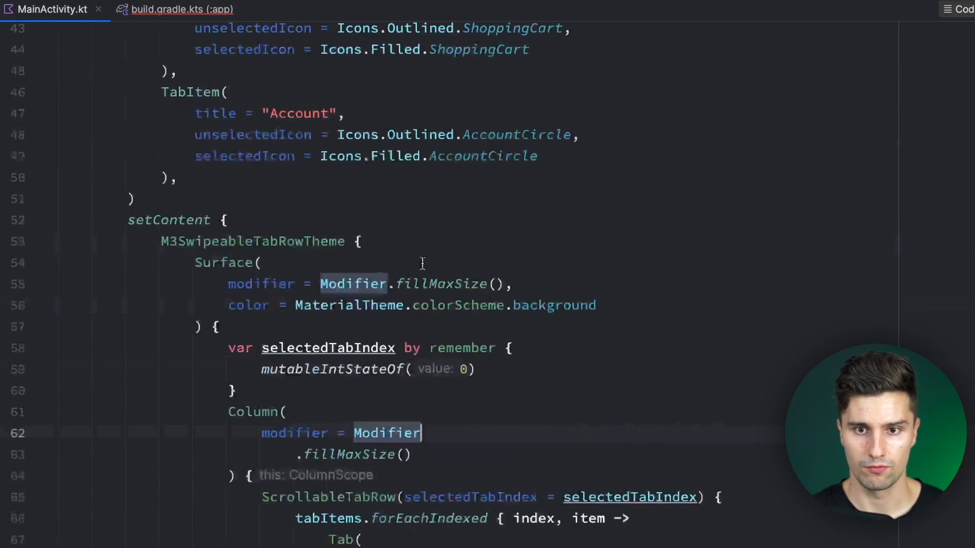
{"action": "scroll", "coordinate": [488, 274], "scroll_direction": "up", "scroll_amount": 10}
{"action": "left_click", "coordinate": [209, 349]}
{"action": "key", "text": "shift+Up"}
{"action": "key", "text": "shift+Up"}
{"action": "key", "text": "shift+Up"}
{"action": "key", "text": "shift+Home"}
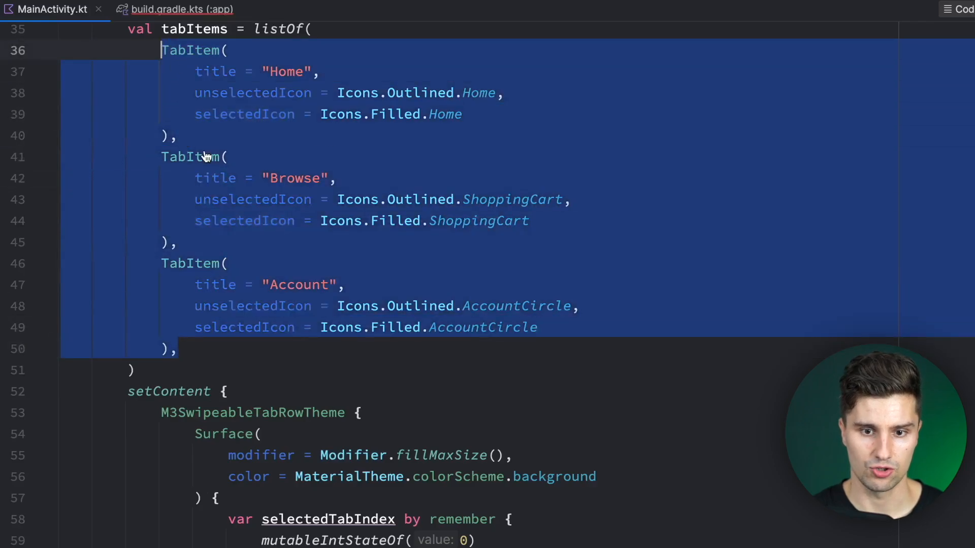
{"action": "key", "text": "super+c"}
{"action": "key", "text": "Right"}
{"action": "key", "text": "super+v"}
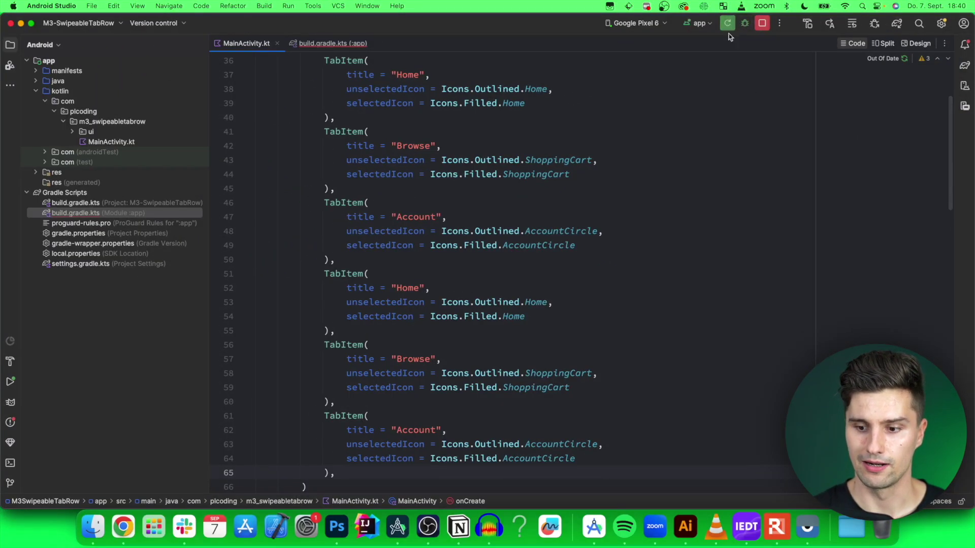
- Relaunch the app on the Pixel 6 and slide the scrollable tab row sideways to reveal more tabs
{"action": "left_click", "coordinate": [728, 22]}
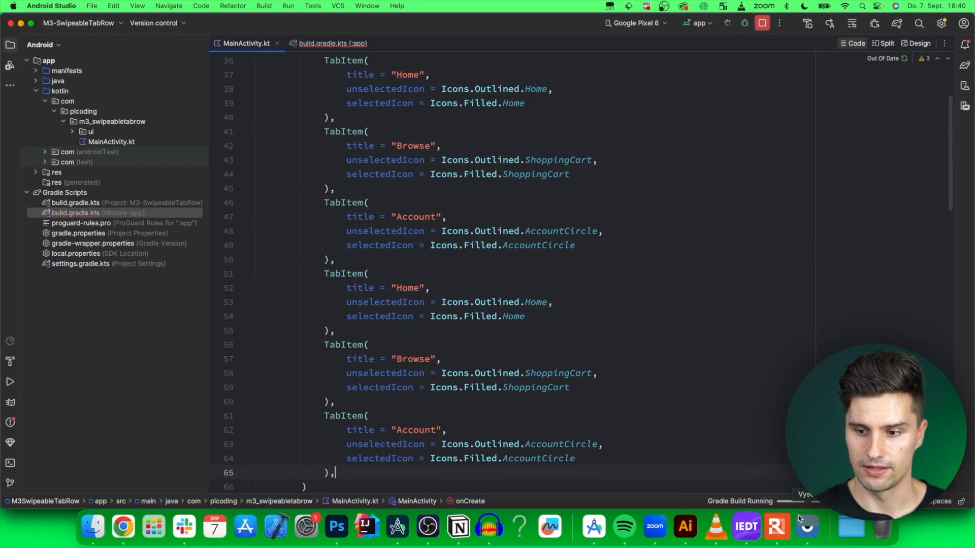
{"action": "scroll", "coordinate": [503, 257], "scroll_direction": "down", "scroll_amount": 5}
{"action": "scroll", "coordinate": [503, 258], "scroll_direction": "down", "scroll_amount": 3}
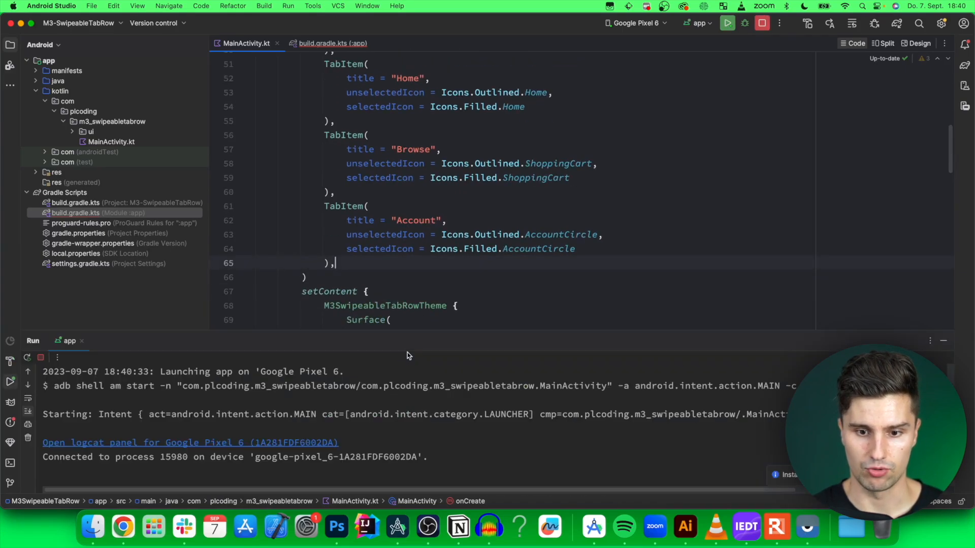
{"action": "scroll", "coordinate": [503, 258], "scroll_direction": "down", "scroll_amount": 3}
{"action": "scroll", "coordinate": [502, 257], "scroll_direction": "down", "scroll_amount": 3}
{"action": "double_click", "coordinate": [438, 219]}
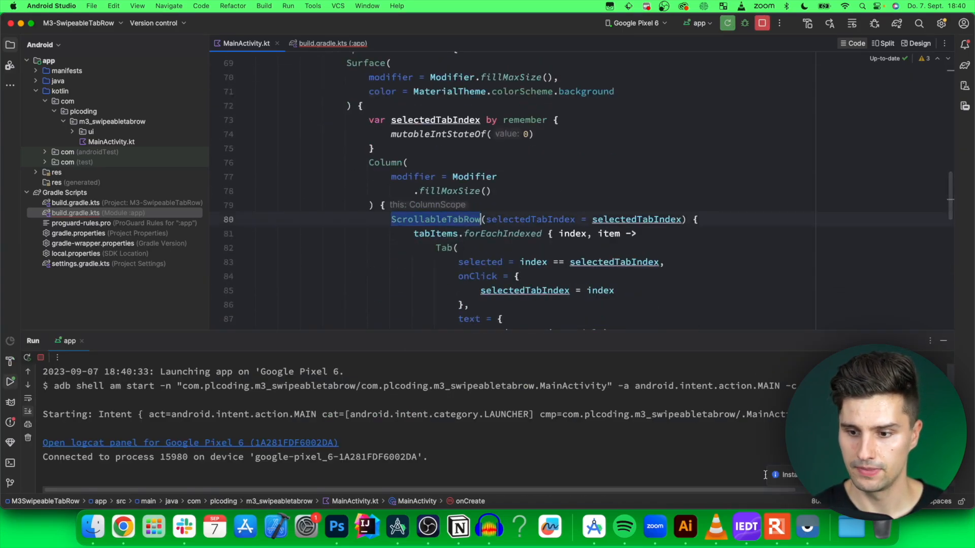
{"action": "left_click", "coordinate": [812, 538]}
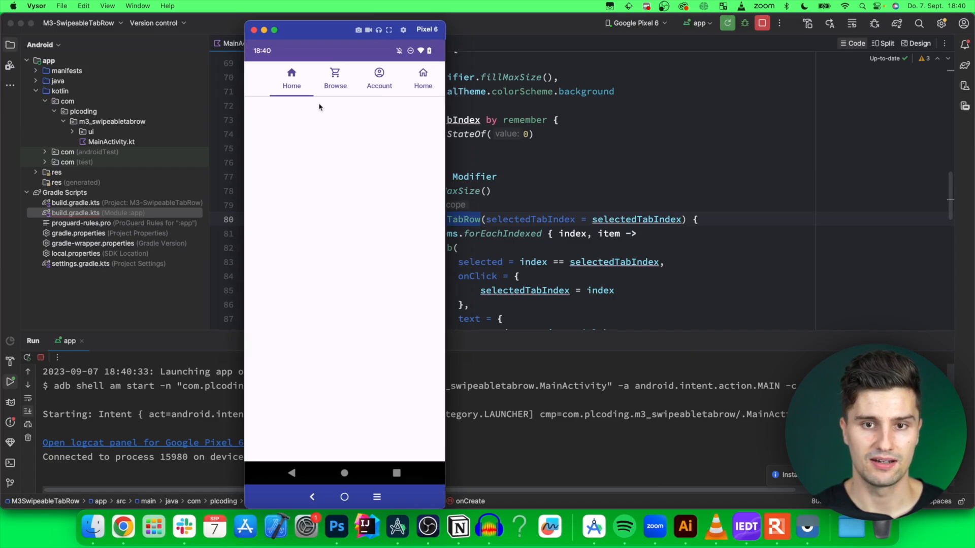
{"action": "left_click_drag", "start_coordinate": [410, 80], "coordinate": [443, 87]}
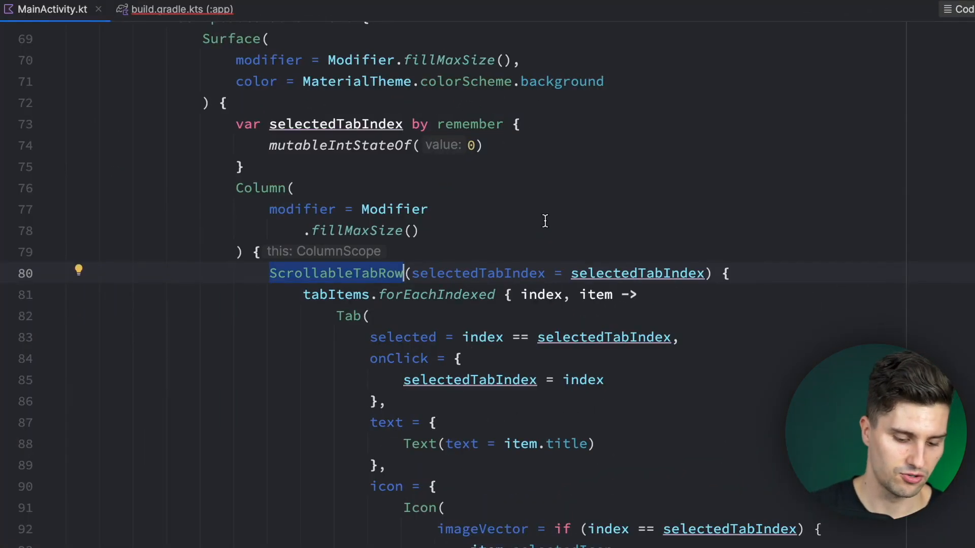
- Delete the 'Scrollable' prefix so the call reads TabRow again, then review the Tab block
{"action": "key", "text": "ctrl+alt+Left"}
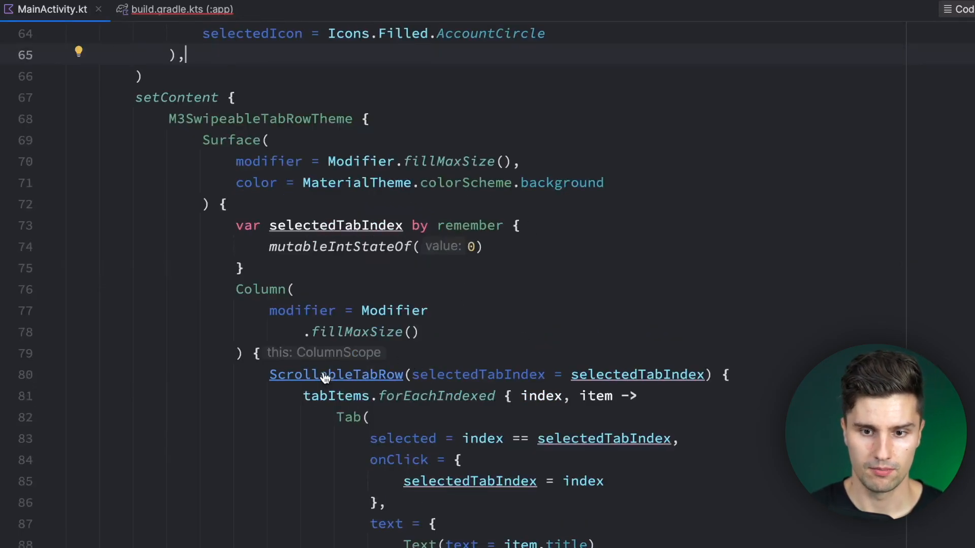
{"action": "double_click", "coordinate": [325, 376]}
{"action": "key", "text": "BackSpace"}
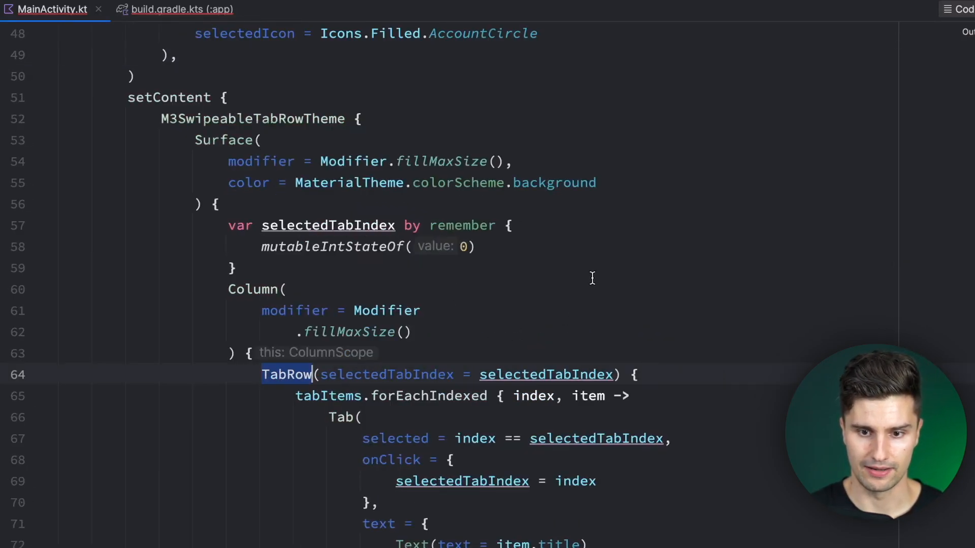
{"action": "scroll", "coordinate": [592, 278], "scroll_direction": "down", "scroll_amount": 2}
{"action": "scroll", "coordinate": [592, 278], "scroll_direction": "down", "scroll_amount": 3}
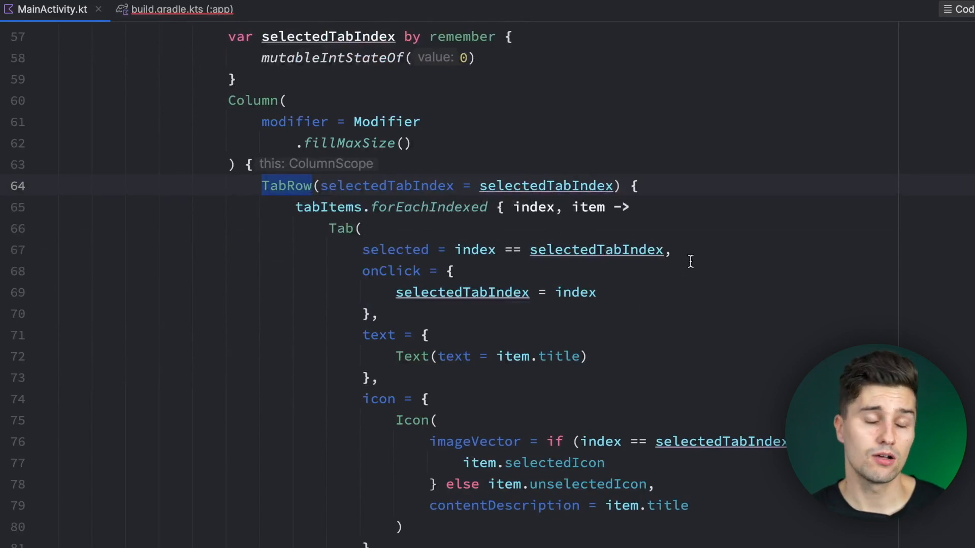
{"action": "left_click", "coordinate": [578, 136]}
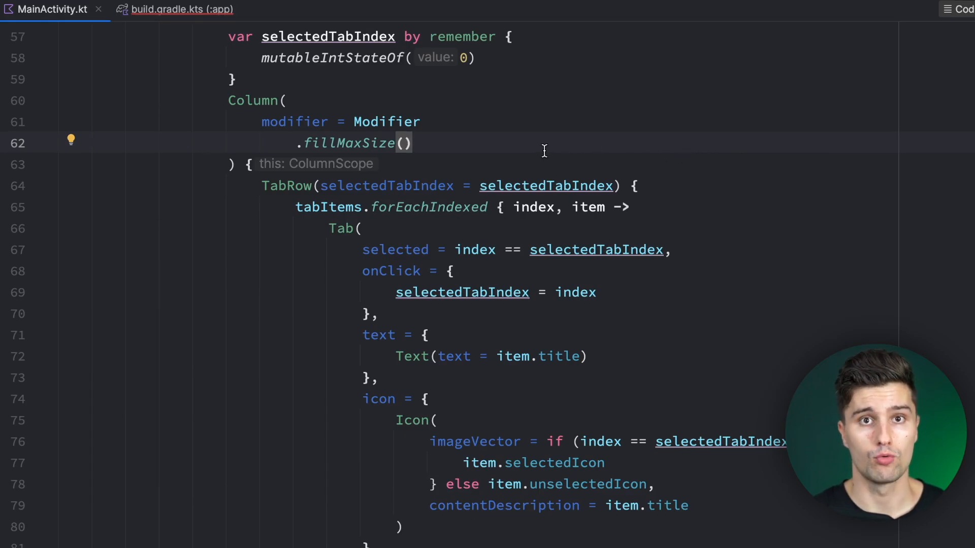
{"action": "scroll", "coordinate": [174, 177], "scroll_direction": "down", "scroll_amount": 1}
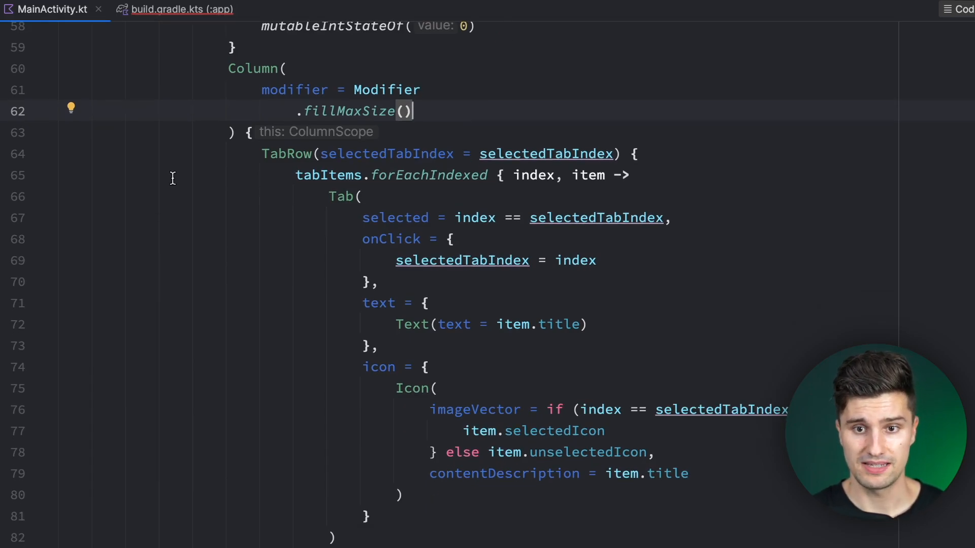
{"action": "scroll", "coordinate": [171, 177], "scroll_direction": "down", "scroll_amount": 2}
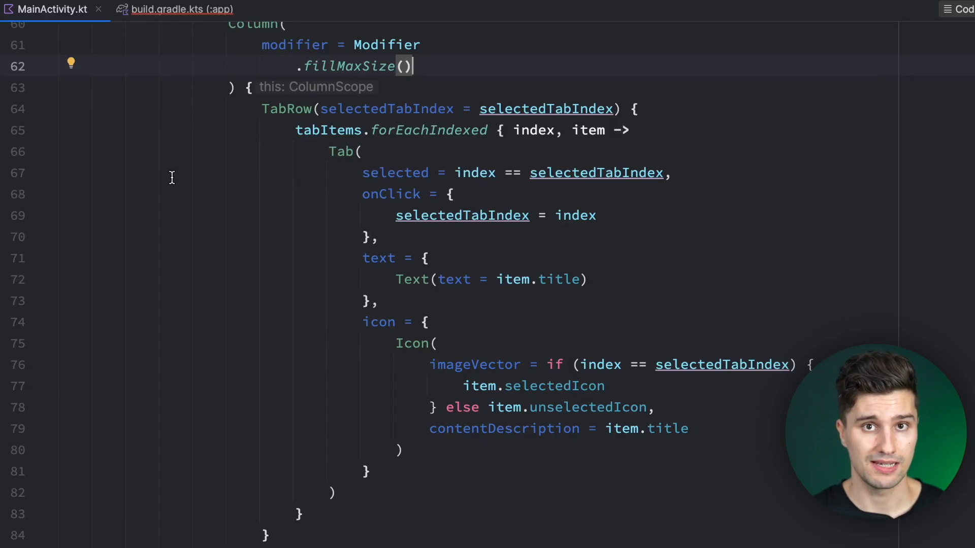
{"action": "scroll", "coordinate": [172, 177], "scroll_direction": "down", "scroll_amount": 1}
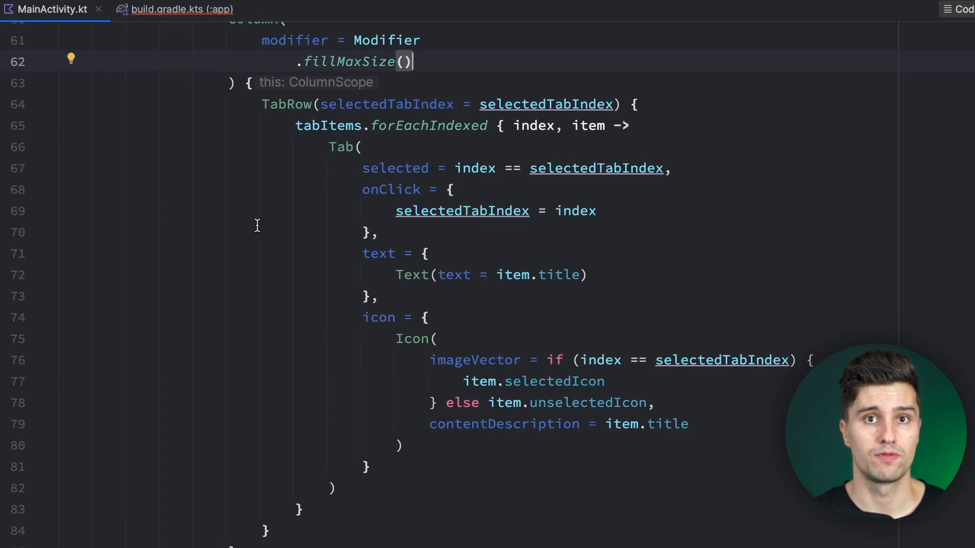
{"action": "scroll", "coordinate": [244, 233], "scroll_direction": "down", "scroll_amount": 2}
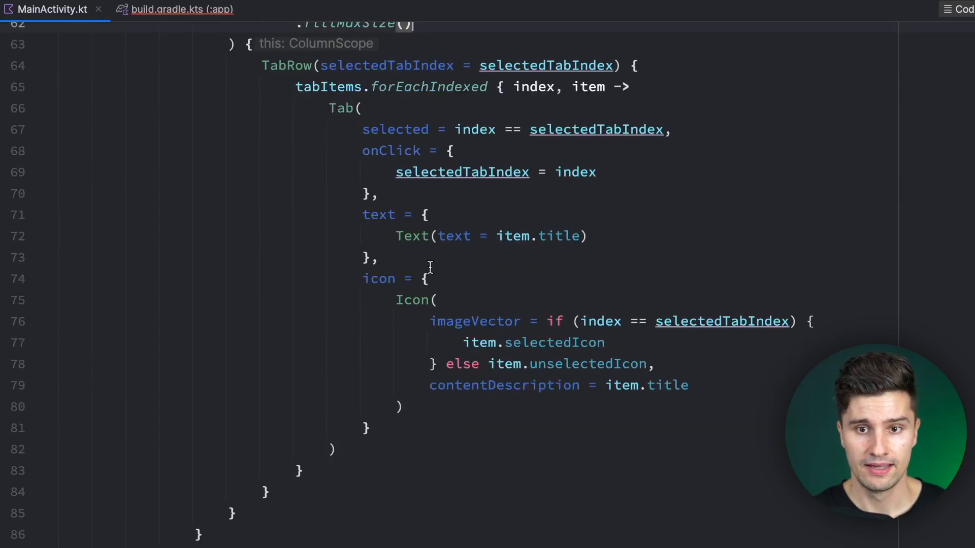
{"action": "left_click", "coordinate": [325, 488]}
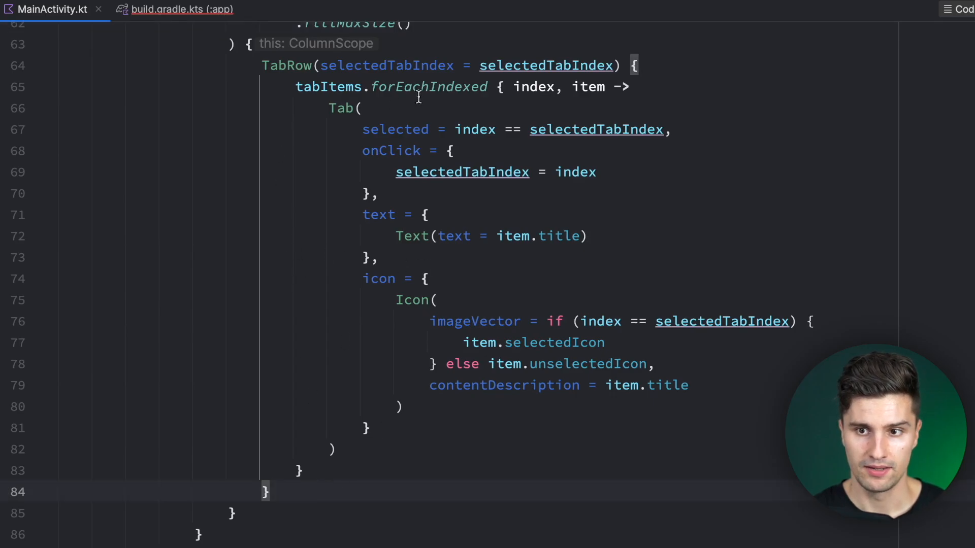
{"action": "scroll", "coordinate": [509, 86], "scroll_direction": "down", "scroll_amount": 5}
{"action": "scroll", "coordinate": [328, 183], "scroll_direction": "down", "scroll_amount": 2}
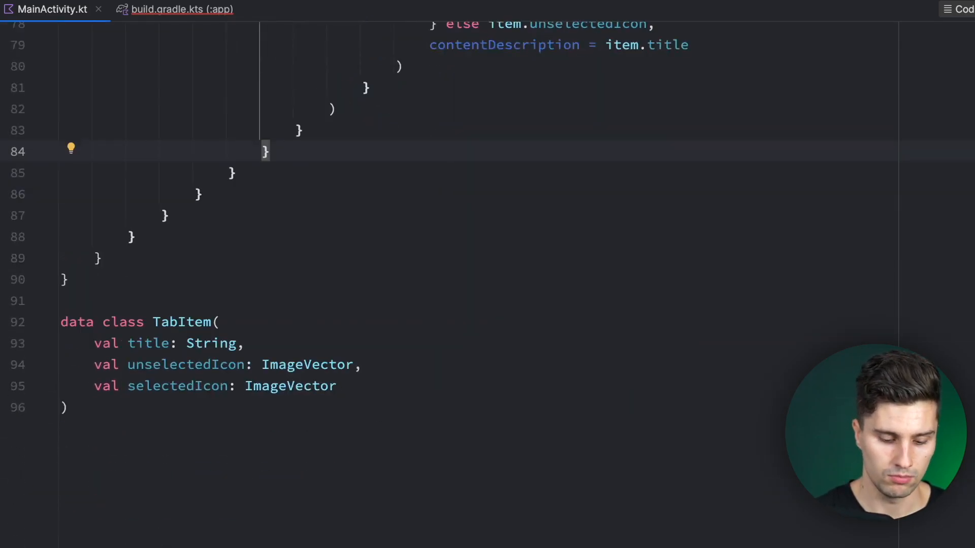
- Insert a HorizontalPager call below the TabRow and open a line above Column for its state
{"action": "key", "text": "Return"}
{"action": "key", "text": "Return"}
{"action": "type", "text": "Horiz"}
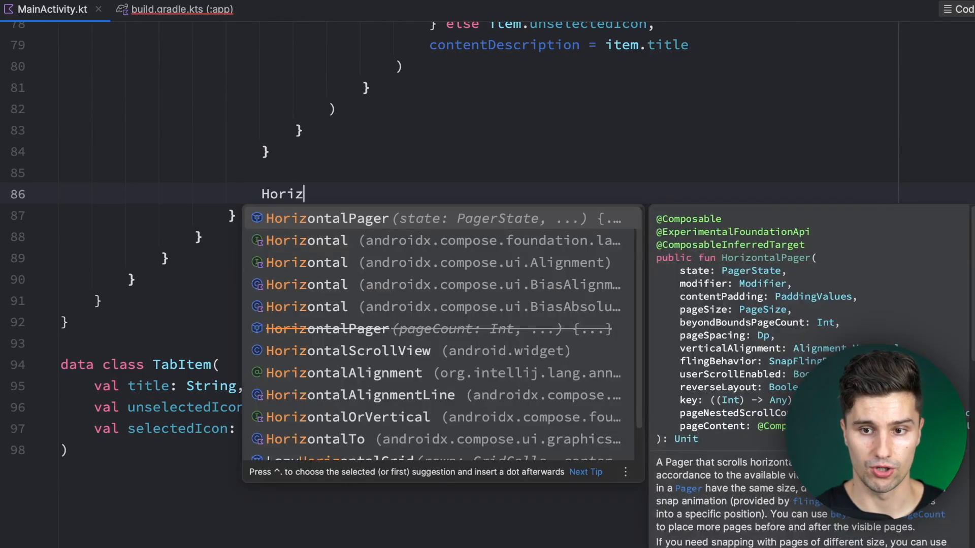
{"action": "key", "text": "Return"}
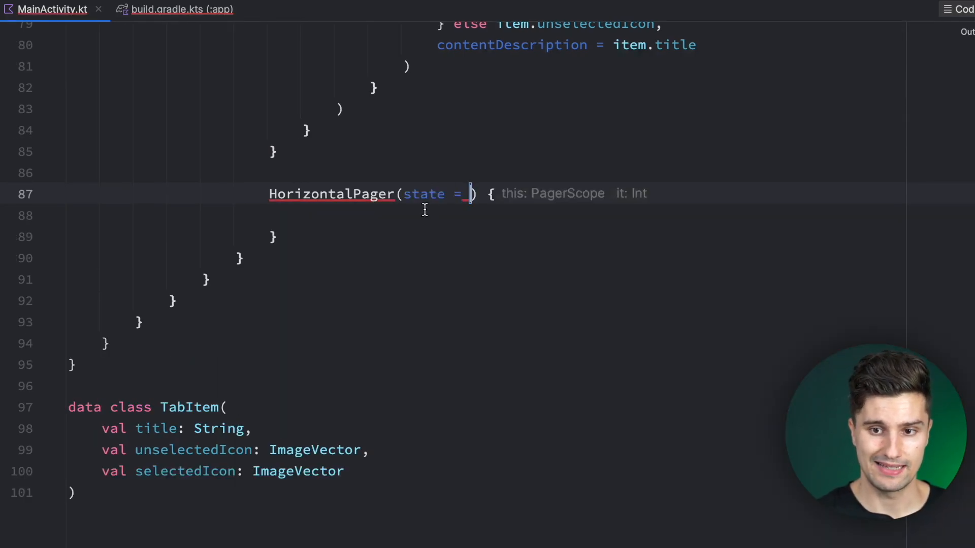
{"action": "scroll", "coordinate": [609, 257], "scroll_direction": "up", "scroll_amount": 5}
{"action": "scroll", "coordinate": [491, 302], "scroll_direction": "up", "scroll_amount": 5}
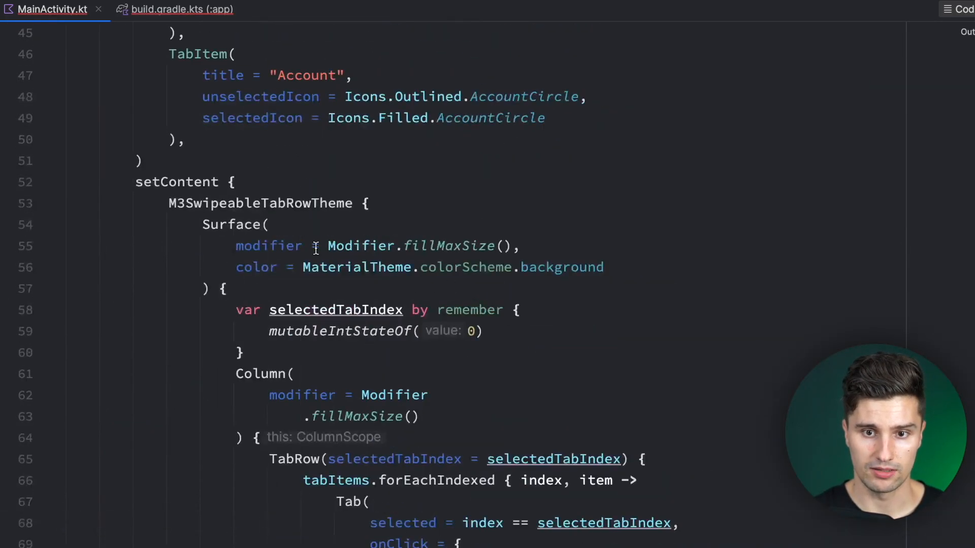
{"action": "scroll", "coordinate": [432, 235], "scroll_direction": "down", "scroll_amount": 4}
{"action": "left_click", "coordinate": [343, 124]}
{"action": "key", "text": "Return"}
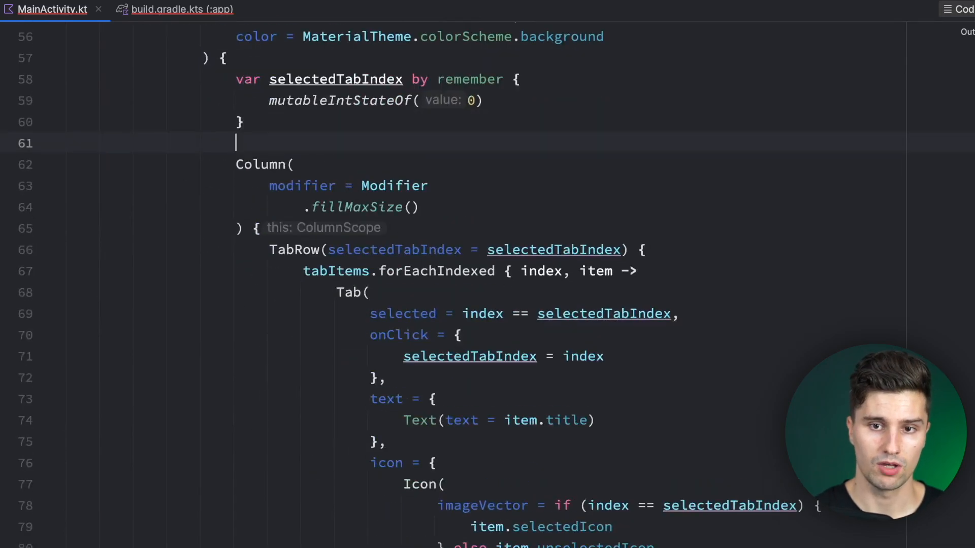
{"action": "type", "text": "val p"}
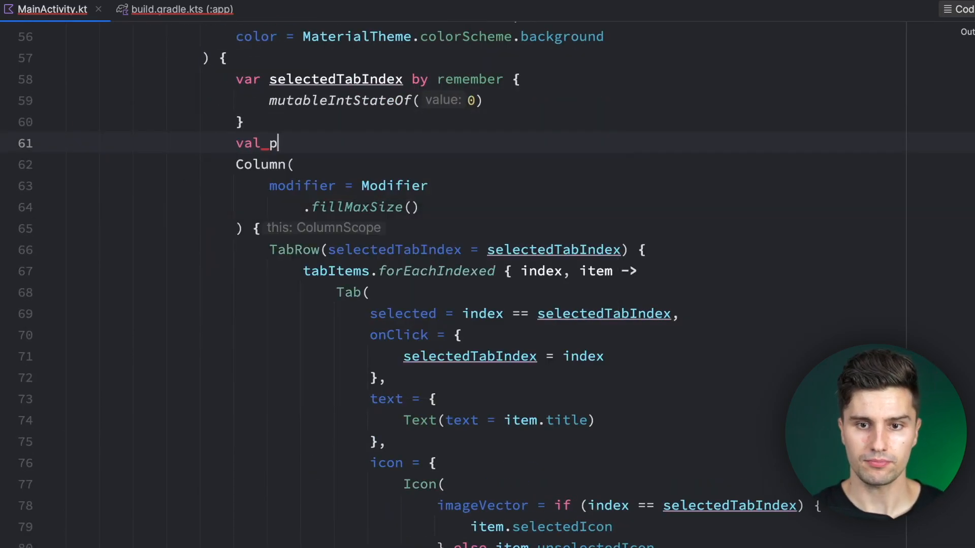
{"action": "type", "text": "agerState = remember"}
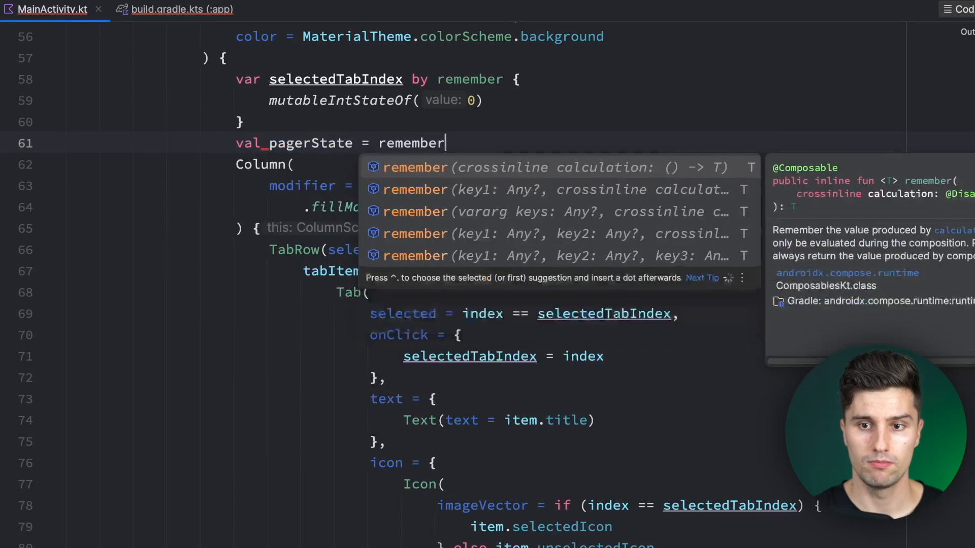
{"action": "type", "text": "pa"}
- Add val pagerState = rememberPagerState { tabItems.size }
{"action": "key", "text": "Return"}
{"action": "type", "text": "{"}
{"action": "key", "text": "Return"}
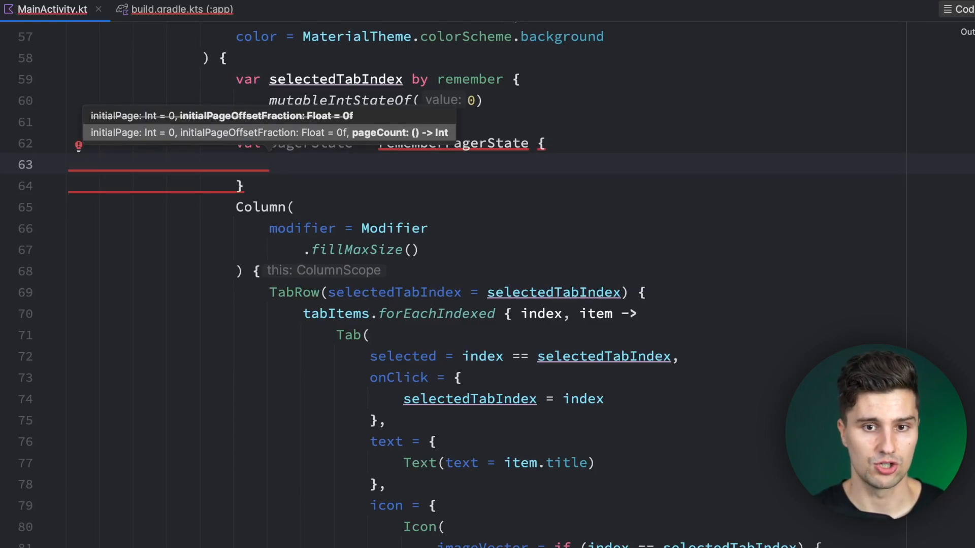
{"action": "type", "text": "tabI"}
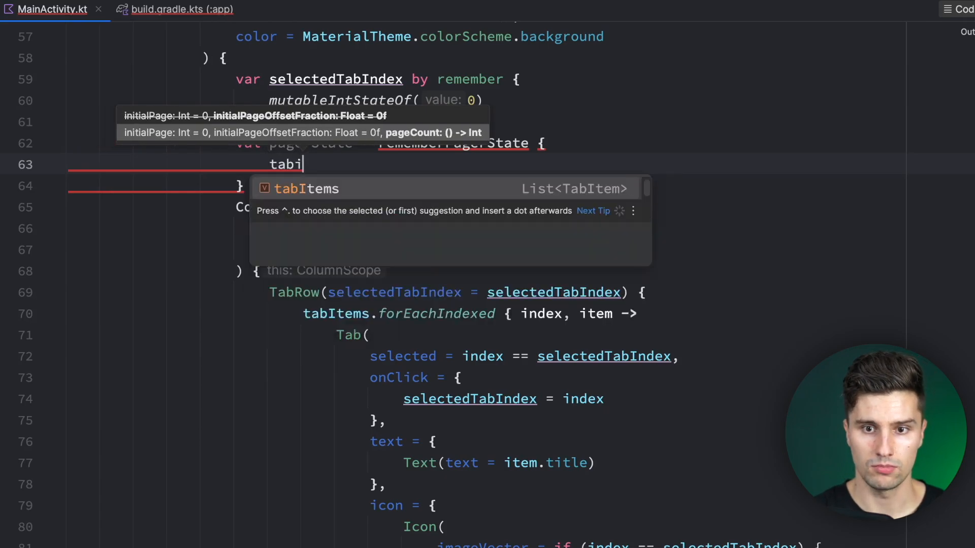
{"action": "key", "text": "Return"}
{"action": "type", "text": ".si"}
{"action": "key", "text": "Return"}
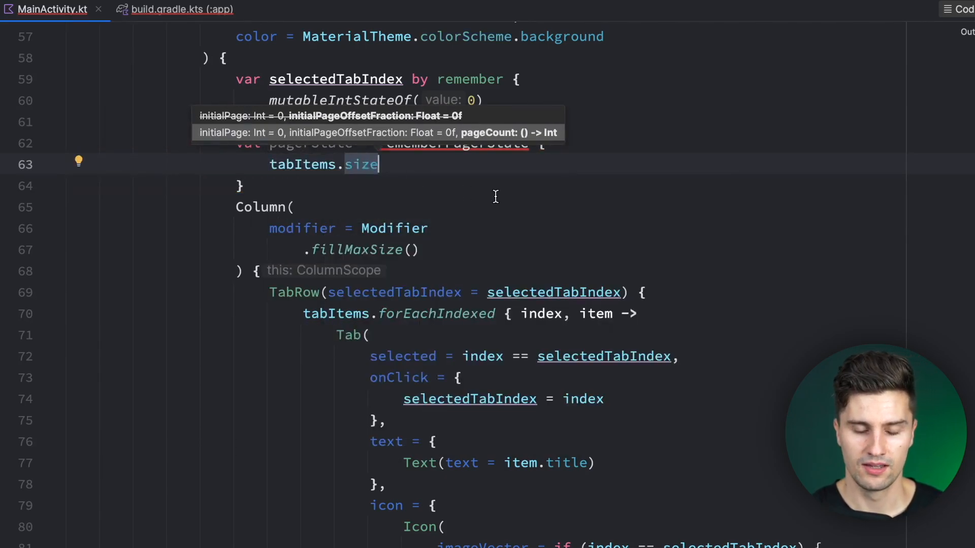
{"action": "scroll", "coordinate": [494, 194], "scroll_direction": "down", "scroll_amount": 6}
{"action": "scroll", "coordinate": [494, 194], "scroll_direction": "down", "scroll_amount": 5}
- Pass pagerState to HorizontalPager and opt class MainActivity into the experimental foundation API
{"action": "left_click", "coordinate": [468, 94]}
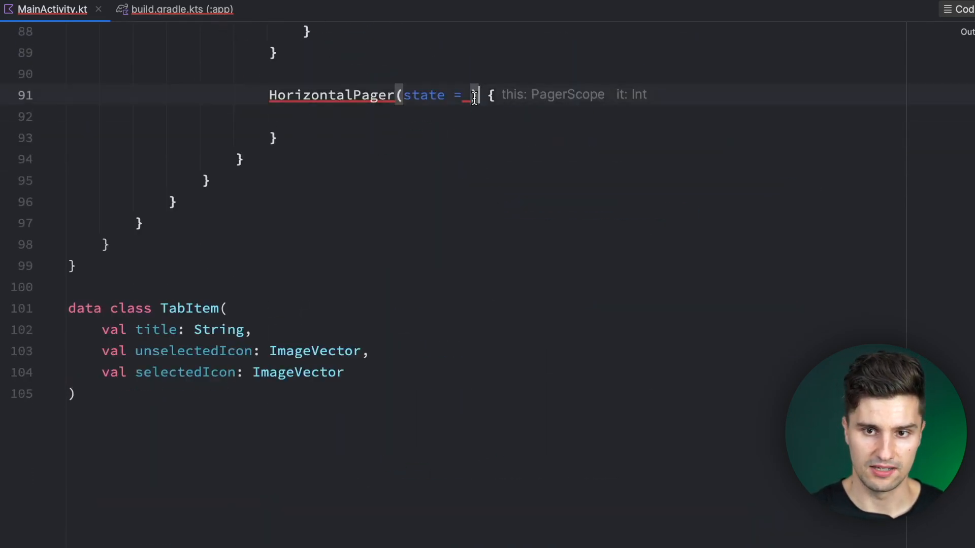
{"action": "type", "text": "pag"}
{"action": "key", "text": "Return"}
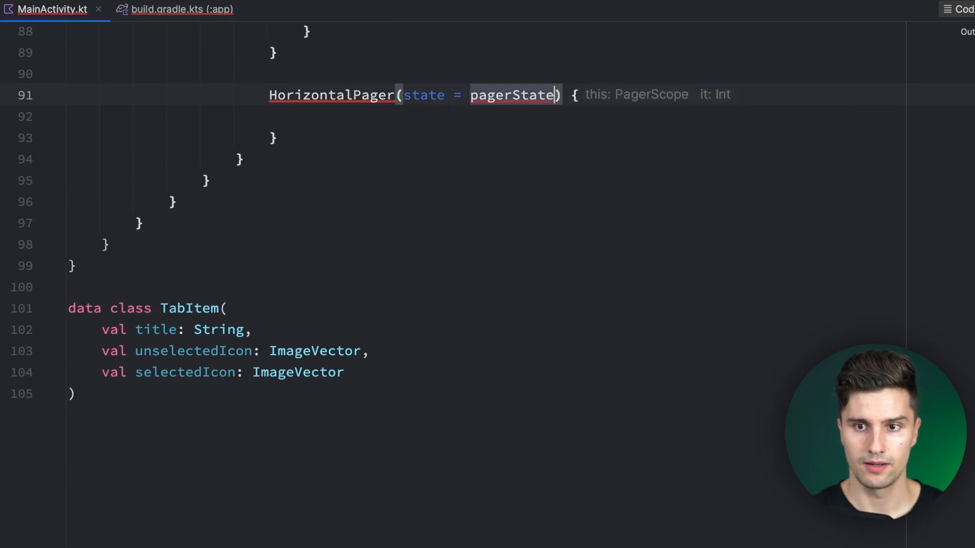
{"action": "key", "text": "ctrl+Left"}
{"action": "key", "text": "ctrl+Left"}
{"action": "key", "text": "ctrl+Left"}
{"action": "key", "text": "alt+Return"}
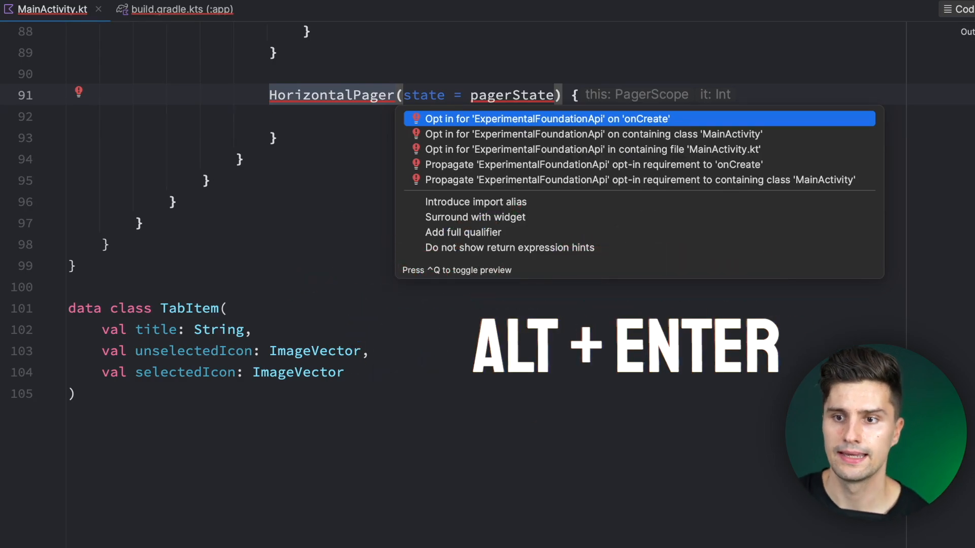
{"action": "key", "text": "Down"}
{"action": "key", "text": "Return"}
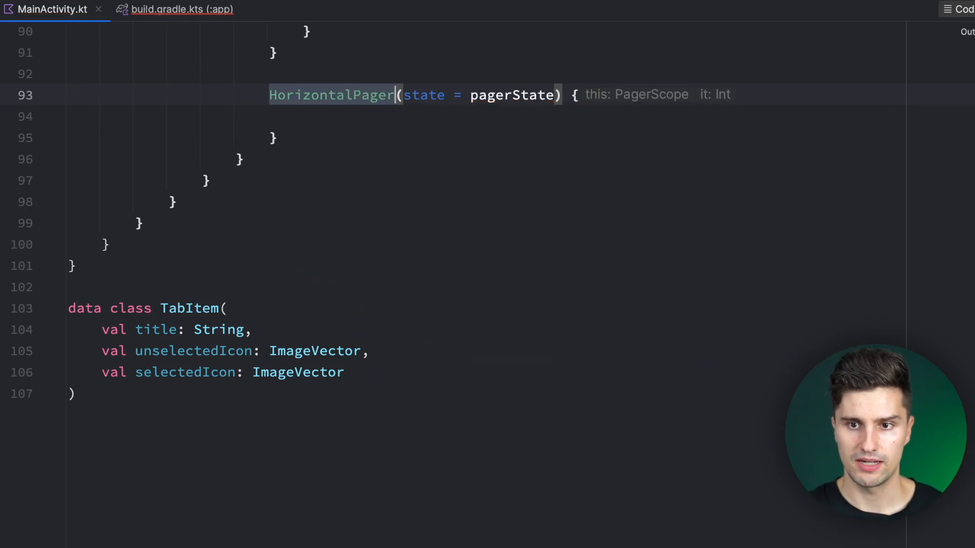
- Split the pager's arguments onto lines and add modifier = Modifier.fillMaxWidth().weight(1f)
{"action": "key", "text": "ctrl+Right"}
{"action": "key", "text": "ctrl+Right"}
{"action": "key", "text": "ctrl+Right"}
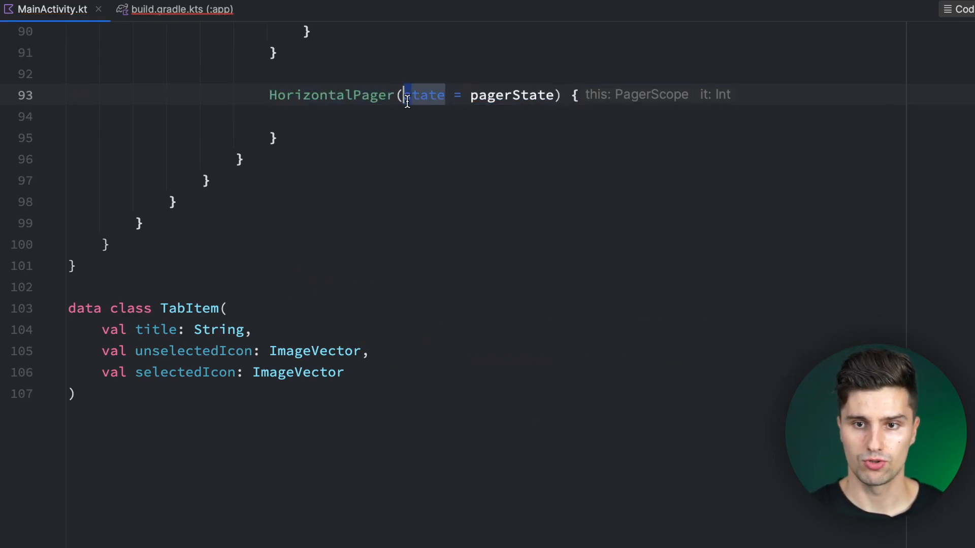
{"action": "key", "text": "Return"}
{"action": "key", "text": "ctrl+Right"}
{"action": "key", "text": "ctrl+Right"}
{"action": "key", "text": "End"}
{"action": "key", "text": "Return"}
{"action": "key", "text": "End"}
{"action": "type", "text": ","}
{"action": "key", "text": "Return"}
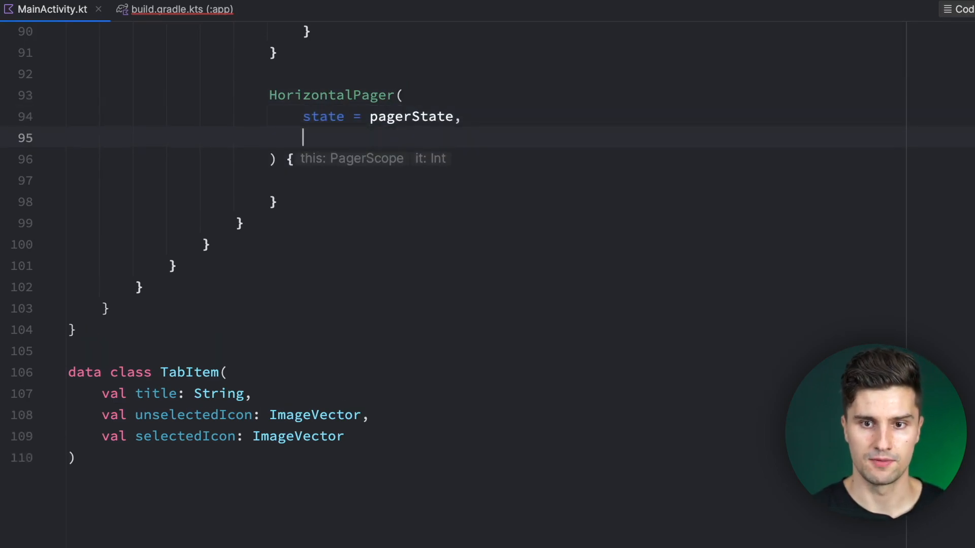
{"action": "type", "text": "modifier = mModifier"}
{"action": "key", "text": "Escape"}
{"action": "key", "text": "Return"}
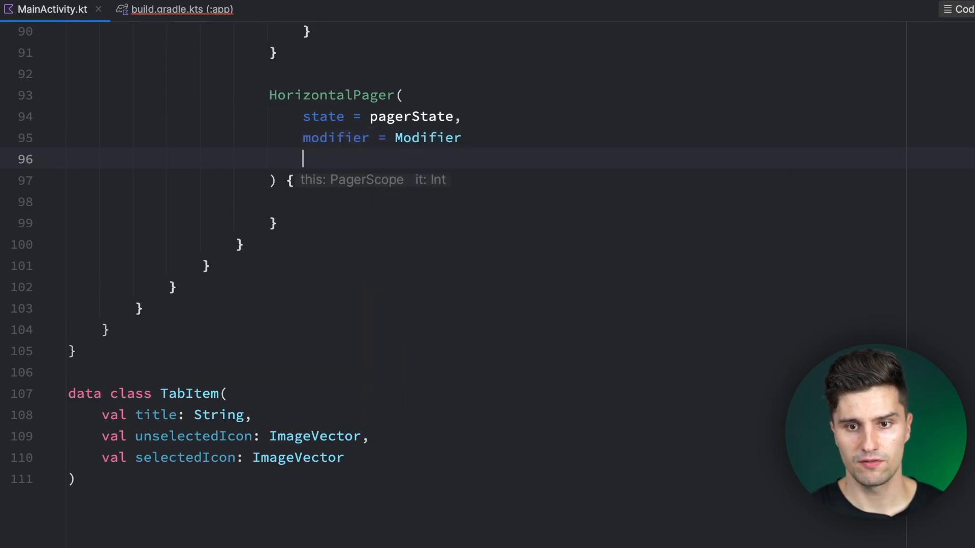
{"action": "type", "text": ".fillma"}
{"action": "key", "text": "Down"}
{"action": "key", "text": "Return"}
{"action": "key", "text": "End"}
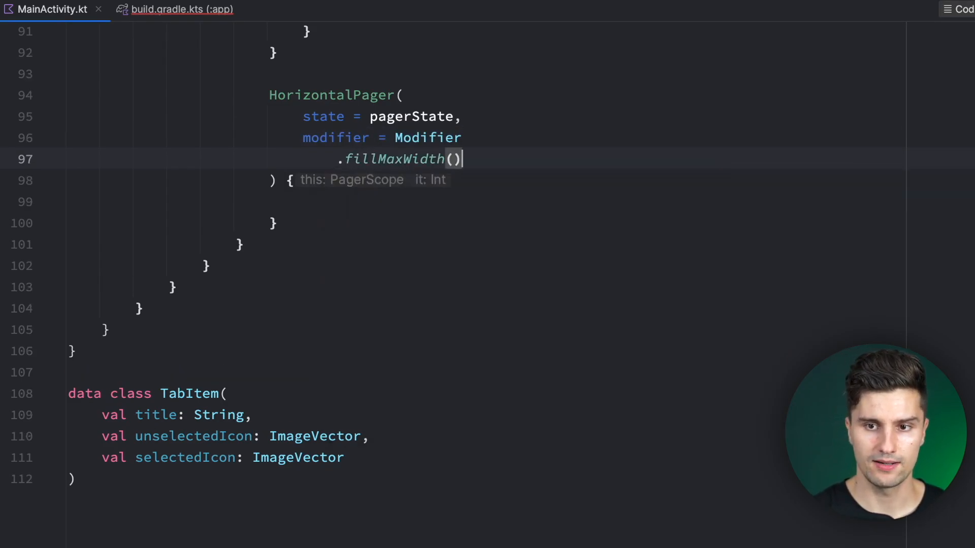
{"action": "key", "text": "Return"}
{"action": "type", "text": ".we"}
{"action": "key", "text": "Down"}
{"action": "key", "text": "Return"}
{"action": "type", "text": "1gf"}
{"action": "key", "text": "BackSpace"}
{"action": "key", "text": "BackSpace"}
{"action": "type", "text": "f"}
{"action": "scroll", "coordinate": [404, 135], "scroll_direction": "up", "scroll_amount": 5}
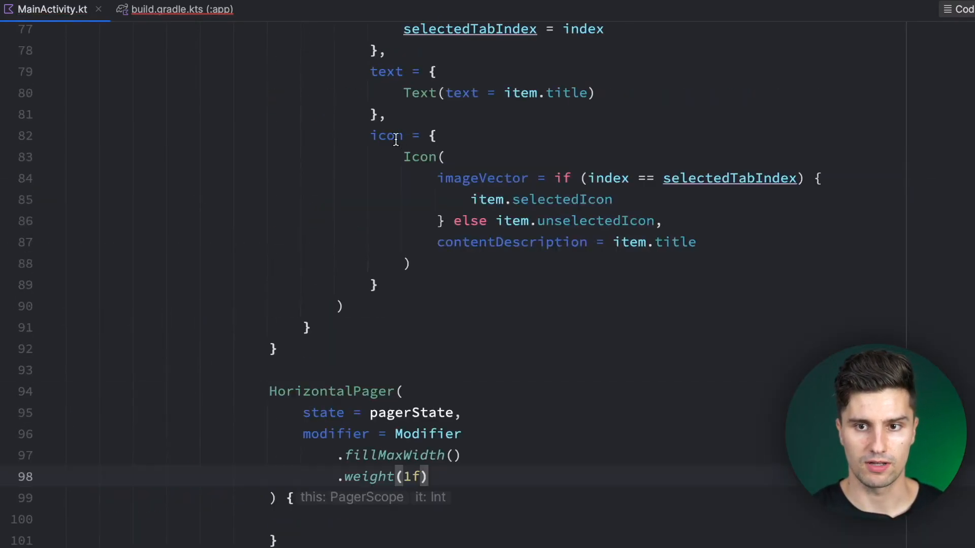
{"action": "scroll", "coordinate": [395, 139], "scroll_direction": "up", "scroll_amount": 5}
- Highlight the enclosing Column and TabRow block for explanation, then move into the empty pager content block
{"action": "left_click", "coordinate": [282, 160]}
{"action": "scroll", "coordinate": [473, 193], "scroll_direction": "down", "scroll_amount": 2}
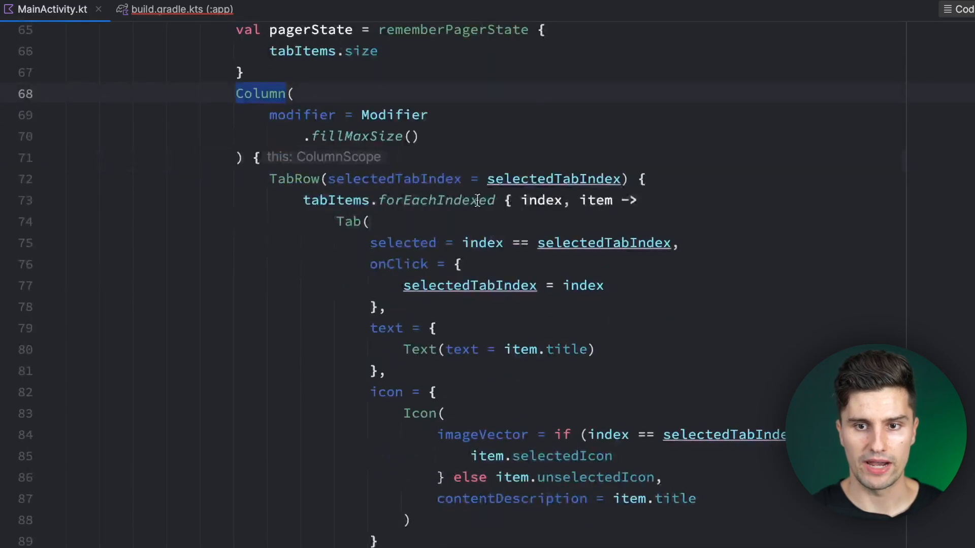
{"action": "scroll", "coordinate": [420, 160], "scroll_direction": "down", "scroll_amount": 4}
{"action": "scroll", "coordinate": [418, 161], "scroll_direction": "down", "scroll_amount": 1}
{"action": "scroll", "coordinate": [417, 162], "scroll_direction": "up", "scroll_amount": 4}
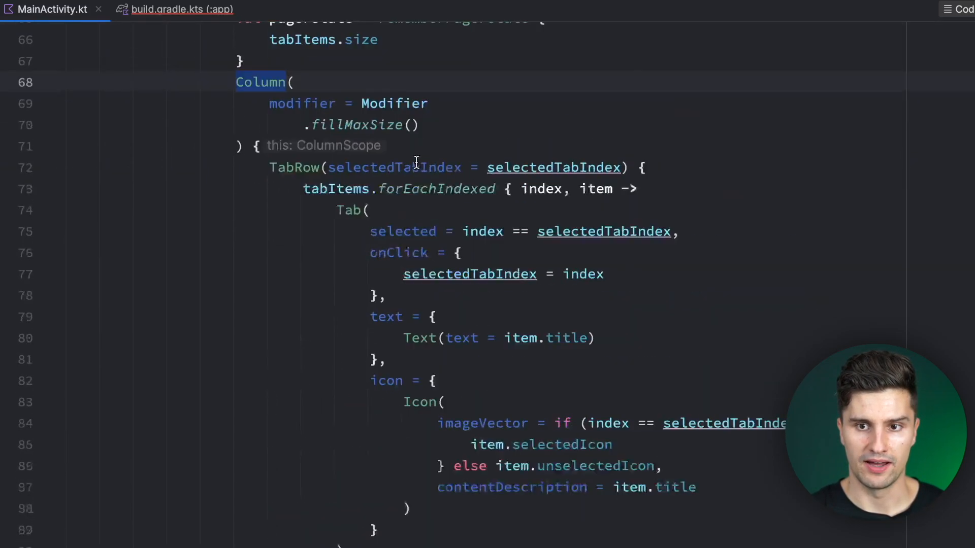
{"action": "mouse_move", "coordinate": [269, 168]}
{"action": "left_mouse_down"}
{"action": "mouse_move", "coordinate": [381, 545]}
{"action": "mouse_move", "coordinate": [275, 453]}
{"action": "left_mouse_up"}
{"action": "scroll", "coordinate": [511, 449], "scroll_direction": "down", "scroll_amount": 3}
{"action": "scroll", "coordinate": [419, 373], "scroll_direction": "down", "scroll_amount": 3}
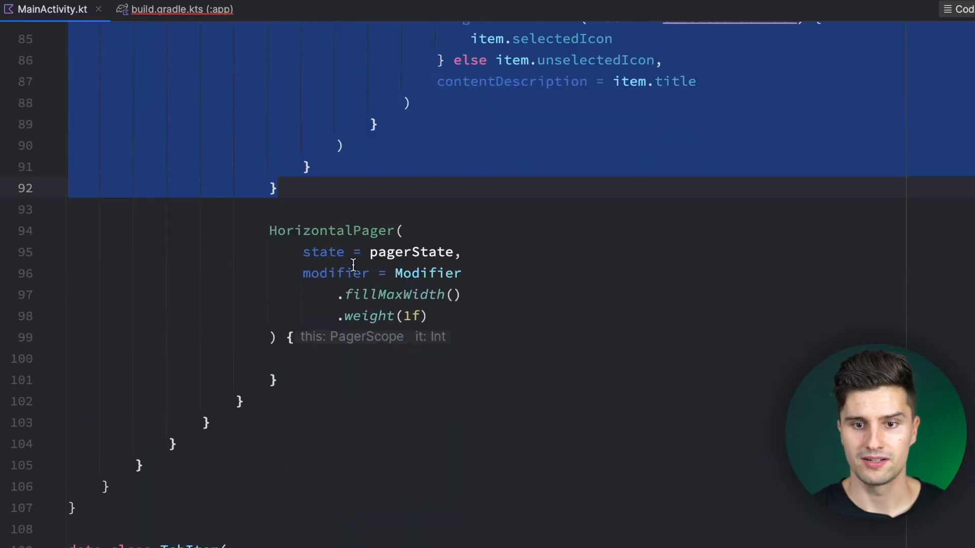
{"action": "left_click", "coordinate": [332, 236]}
{"action": "scroll", "coordinate": [366, 267], "scroll_direction": "down", "scroll_amount": 2}
{"action": "left_click", "coordinate": [371, 266]}
{"action": "scroll", "coordinate": [447, 265], "scroll_direction": "down", "scroll_amount": 1}
{"action": "left_click_drag", "start_coordinate": [280, 234], "coordinate": [288, 190]}
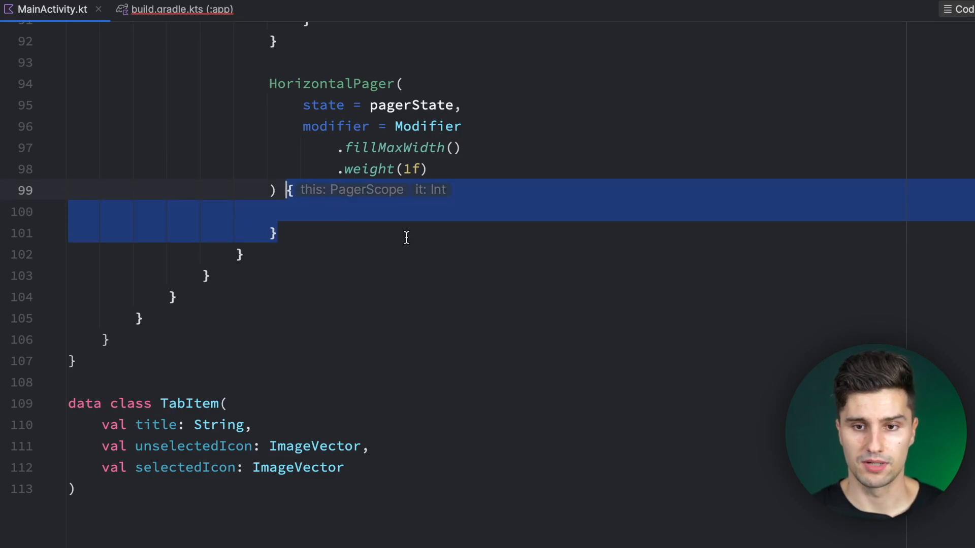
{"action": "scroll", "coordinate": [419, 240], "scroll_direction": "down", "scroll_amount": 1}
- Inside the pager's index lambda add Box(modifier = Modifier.fillMaxSize(), contentAlignment = Alignment.Center)
{"action": "left_click", "coordinate": [458, 167]}
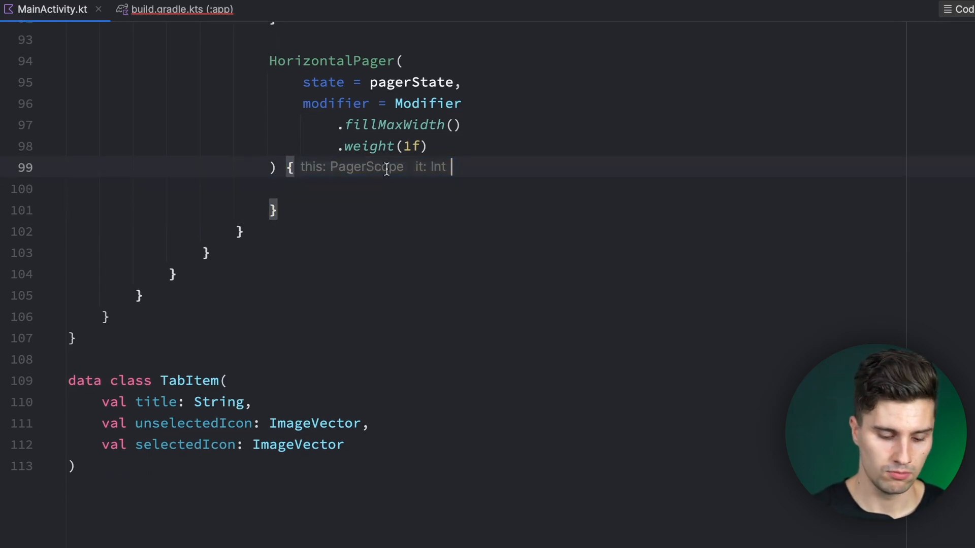
{"action": "type", "text": "index ->"}
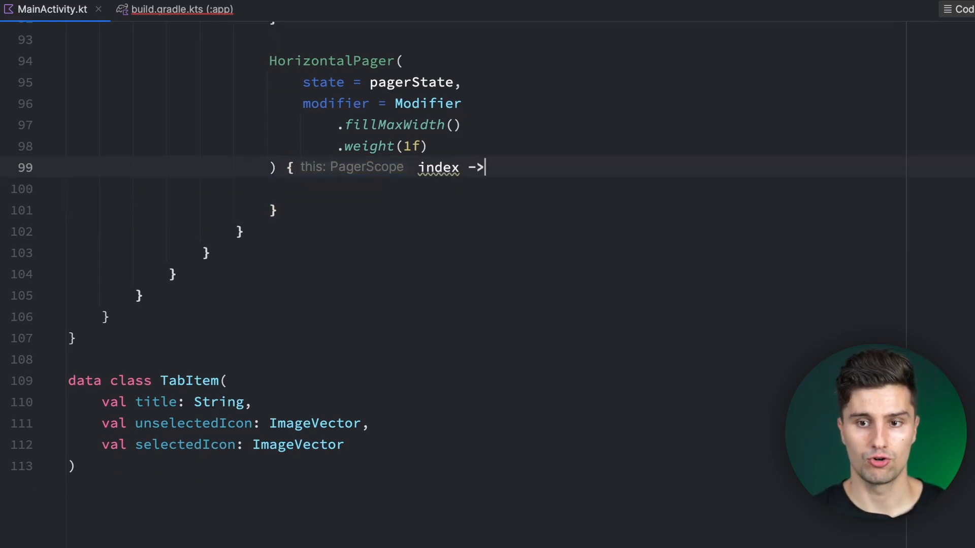
{"action": "key", "text": "Down"}
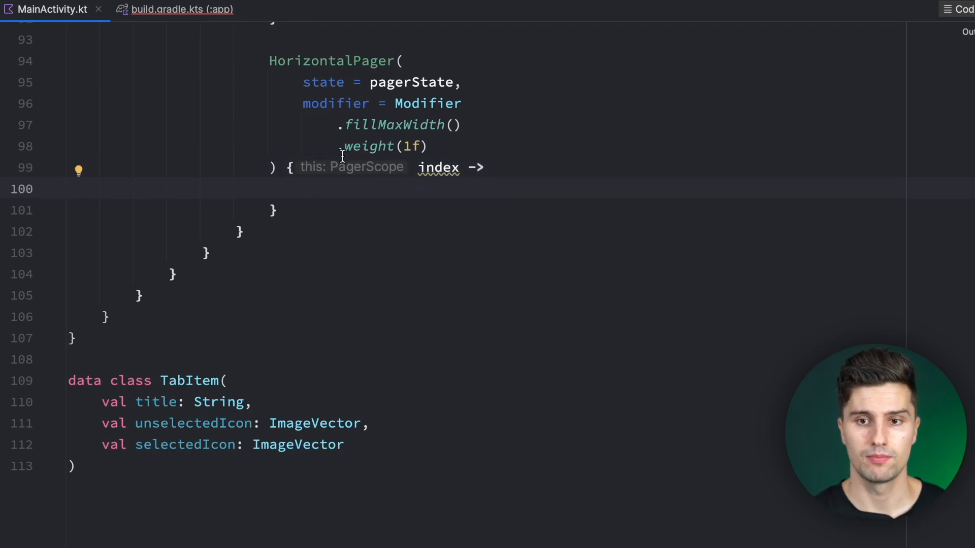
{"action": "scroll", "coordinate": [374, 122], "scroll_direction": "down", "scroll_amount": 1}
{"action": "type", "text": "Box"}
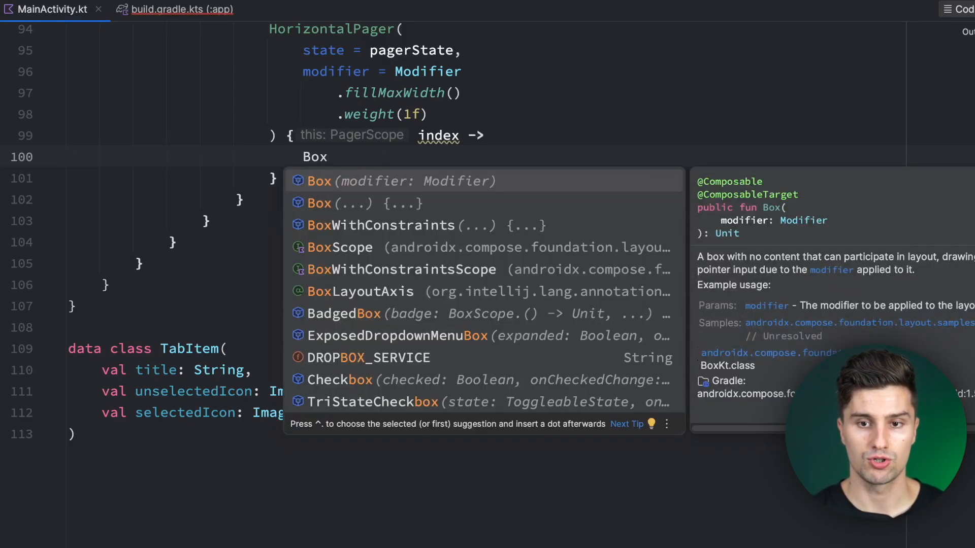
{"action": "key", "text": "Tab"}
{"action": "type", "text": "modifier = M"}
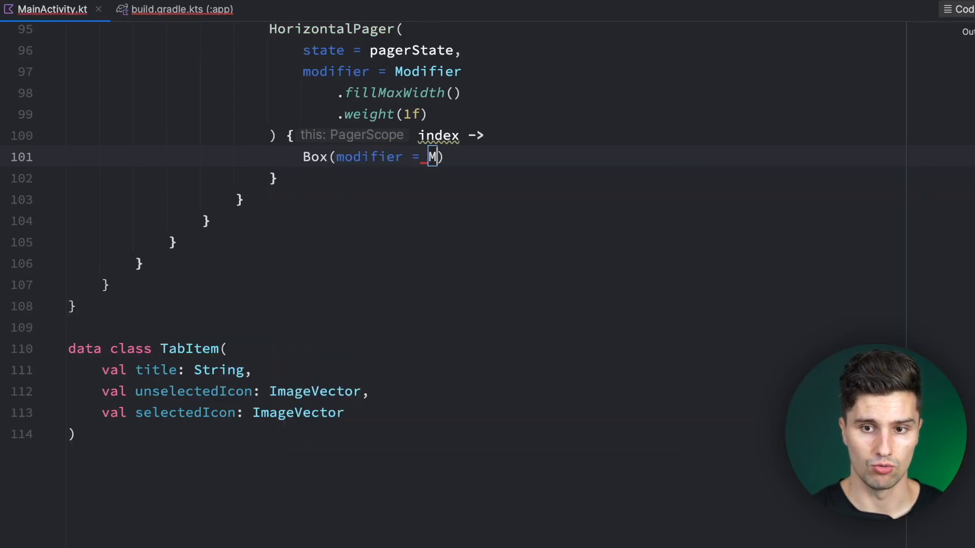
{"action": "type", "text": "odifier.fillm"}
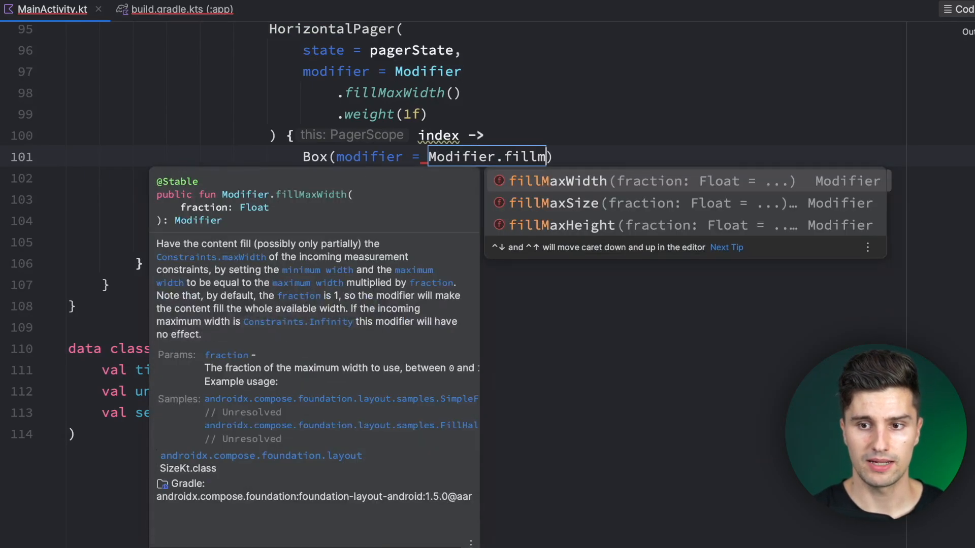
{"action": "key", "text": "Down"}
{"action": "key", "text": "Return"}
{"action": "key", "text": "Return"}
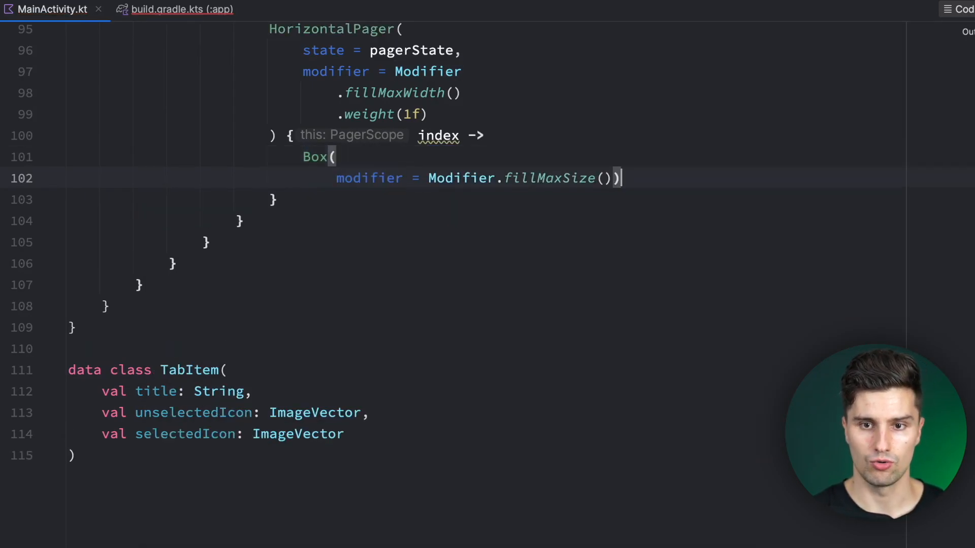
{"action": "key", "text": "Return"}
{"action": "key", "text": "End"}
{"action": "type", "text": ","}
{"action": "key", "text": "Return"}
{"action": "type", "text": "cont"}
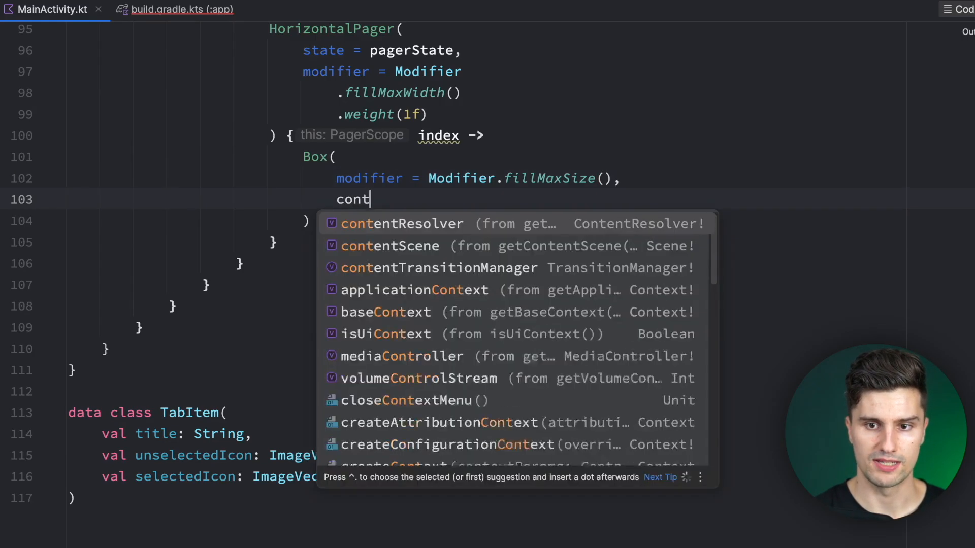
{"action": "type", "text": "entAl"}
{"action": "key", "text": "Tab"}
{"action": "type", "text": "Ce"}
{"action": "key", "text": "Tab"}
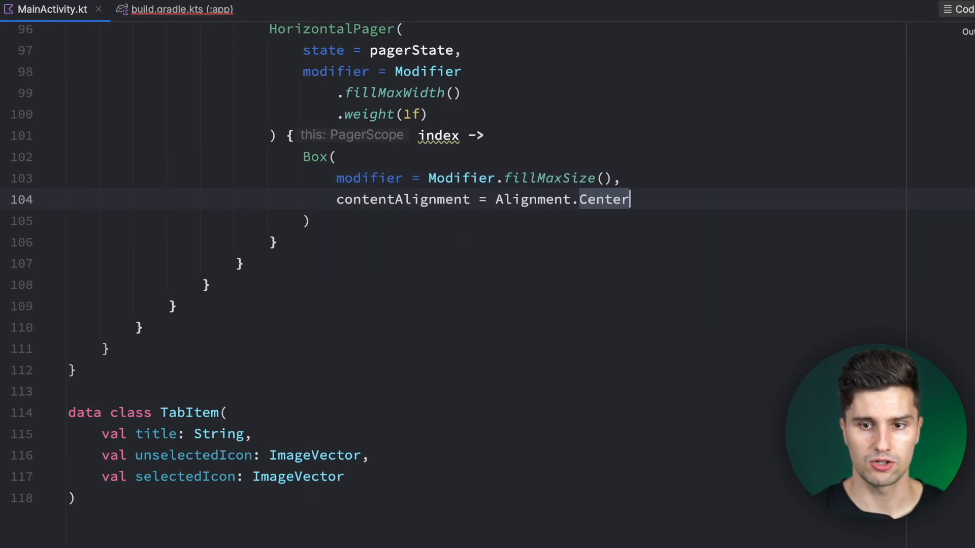
- Give the Box a content block containing Text(tabItems[index].title)
{"action": "key", "text": "Down"}
{"action": "key", "text": "End"}
{"action": "type", "text": "{"}
{"action": "key", "text": "Return"}
{"action": "type", "text": "Text"}
{"action": "key", "text": "Tab"}
{"action": "type", "text": "text = ta"}
{"action": "key", "text": "Tab"}
{"action": "type", "text": "."}
{"action": "key", "text": "BackSpace"}
{"action": "type", "text": "[index"}
{"action": "key", "text": "End"}
{"action": "type", "text": ".ti"}
{"action": "key", "text": "Tab"}
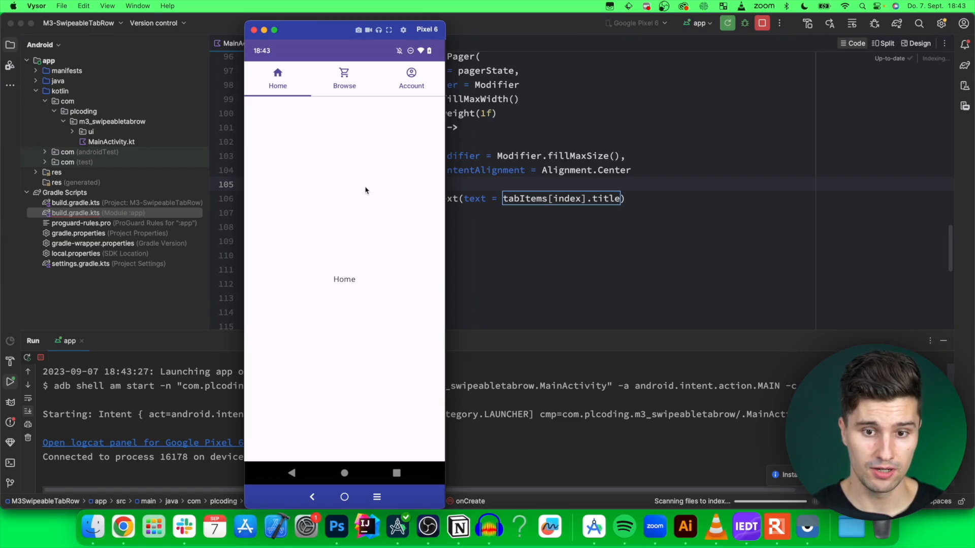
- Swipe the pager between Home, Browse and Account pages, then tap the Account tab to see neither syncs
{"action": "left_click_drag", "start_coordinate": [369, 192], "coordinate": [259, 199]}
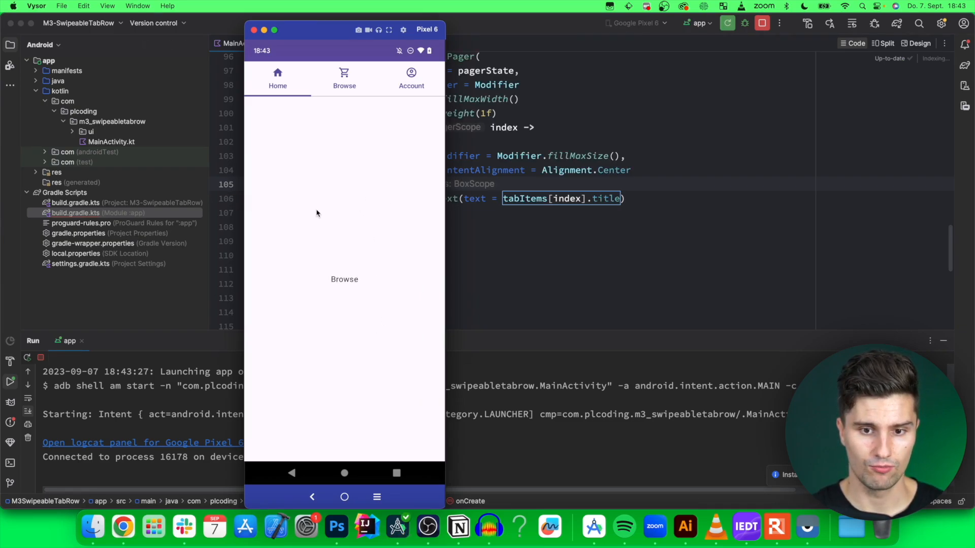
{"action": "mouse_move", "coordinate": [318, 213]}
{"action": "left_mouse_down"}
{"action": "mouse_move", "coordinate": [268, 210]}
{"action": "mouse_move", "coordinate": [400, 211]}
{"action": "mouse_move", "coordinate": [427, 228]}
{"action": "left_mouse_up"}
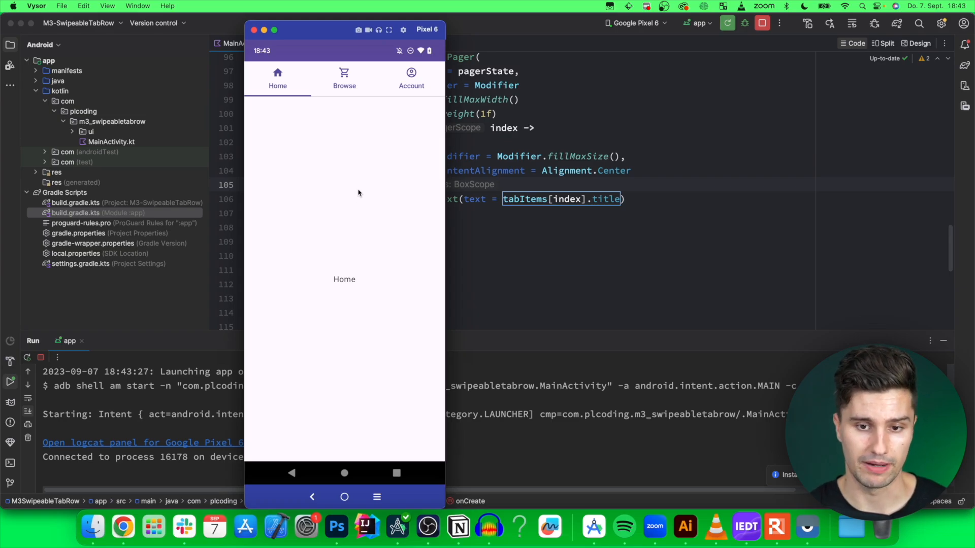
{"action": "left_click_drag", "start_coordinate": [404, 218], "coordinate": [304, 211]}
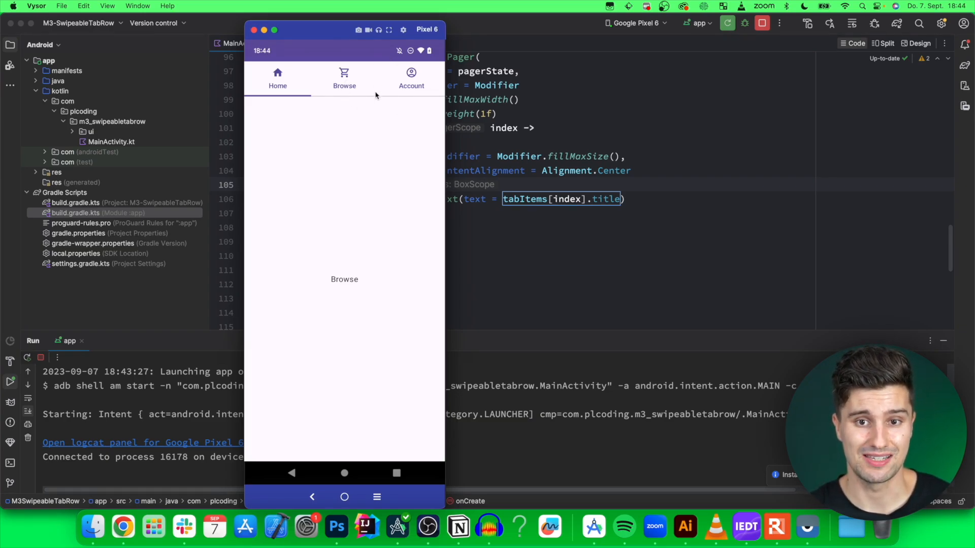
{"action": "left_click", "coordinate": [411, 79]}
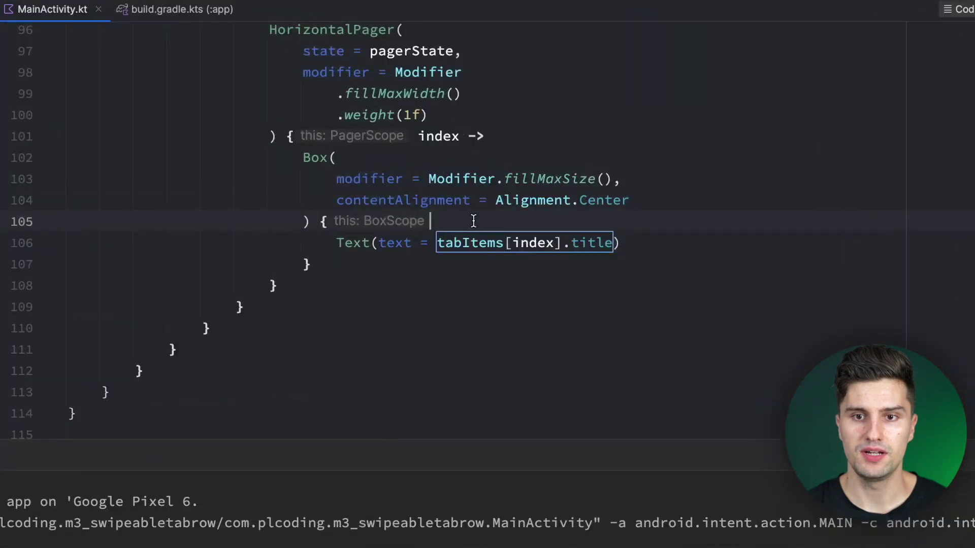
{"action": "scroll", "coordinate": [415, 251], "scroll_direction": "up", "scroll_amount": 10}
{"action": "scroll", "coordinate": [416, 251], "scroll_direction": "up", "scroll_amount": 10}
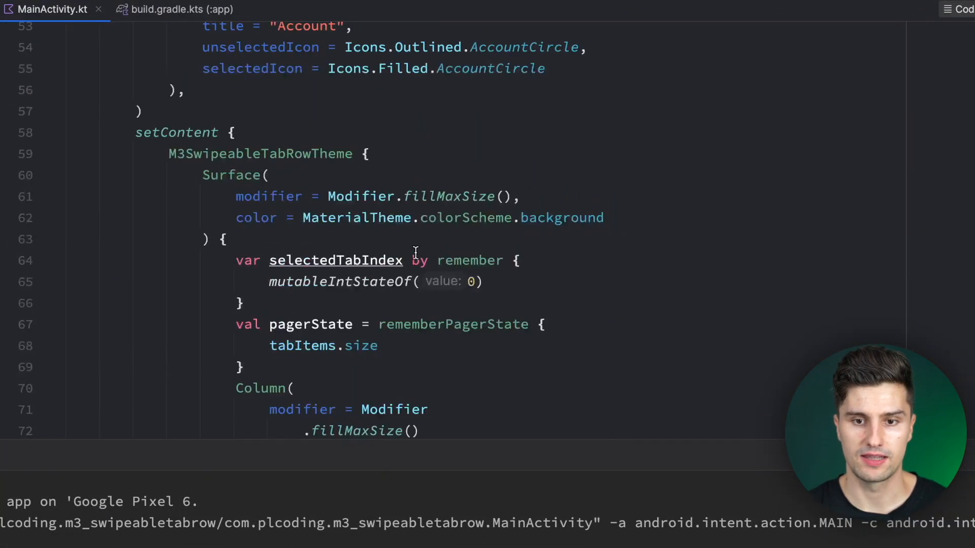
{"action": "scroll", "coordinate": [415, 252], "scroll_direction": "down", "scroll_amount": 4}
{"action": "scroll", "coordinate": [415, 251], "scroll_direction": "down", "scroll_amount": 2}
- Add an empty LaunchedEffect(selectedTabIndex) { } block before the Column
{"action": "left_click", "coordinate": [417, 136]}
{"action": "scroll", "coordinate": [416, 122], "scroll_direction": "down", "scroll_amount": 1}
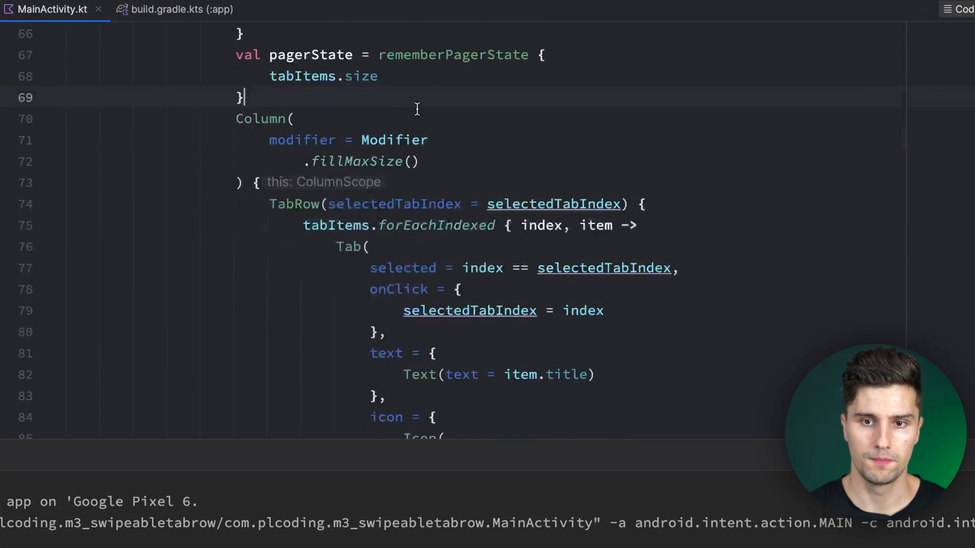
{"action": "key", "text": "Return"}
{"action": "type", "text": "La"}
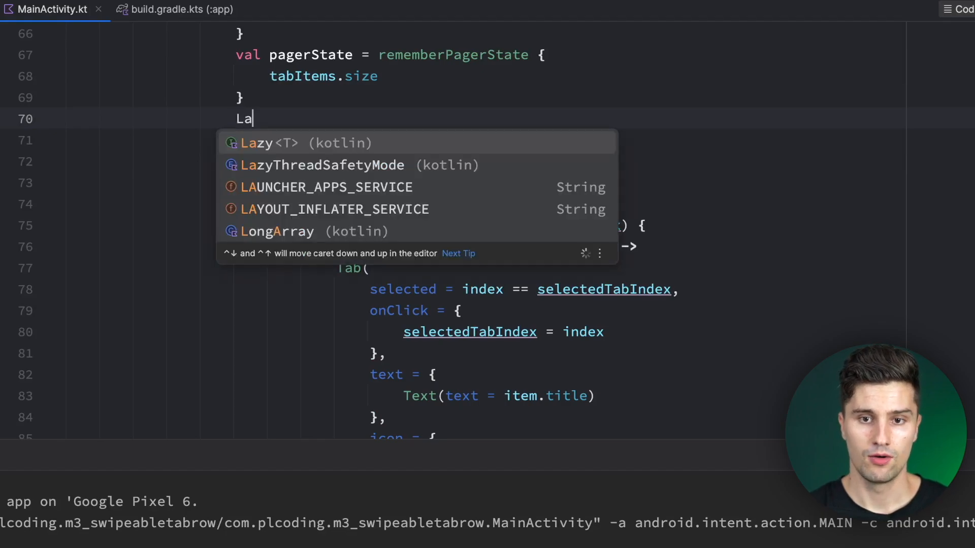
{"action": "type", "text": "unchedEf"}
{"action": "key", "text": "Return"}
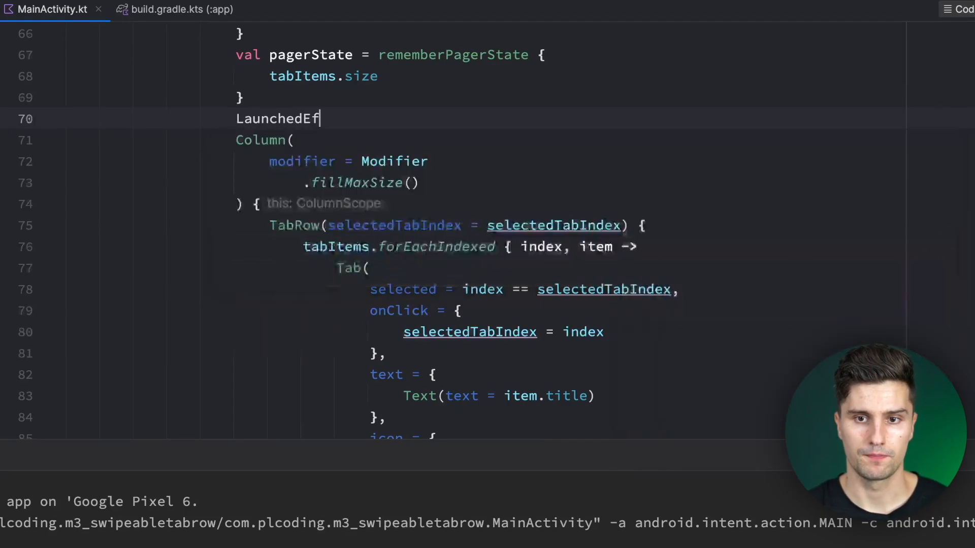
{"action": "type", "text": "kselectedTabIndex) {"}
{"action": "key", "text": "Return"}
{"action": "key", "text": "Tab"}
{"action": "key", "text": "shift+End"}
{"action": "key", "text": "BackSpace"}
{"action": "key", "text": "End"}
{"action": "type", "text": "{"}
{"action": "key", "text": "Return"}
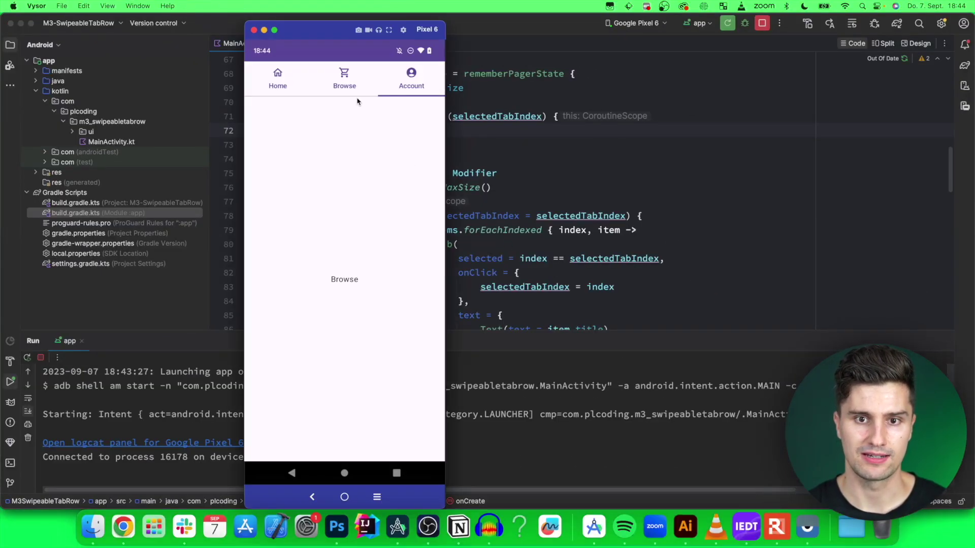
- On the running app, tap between Home and Account to show the pager not yet following
{"action": "left_click", "coordinate": [344, 79]}
{"action": "left_click", "coordinate": [277, 78]}
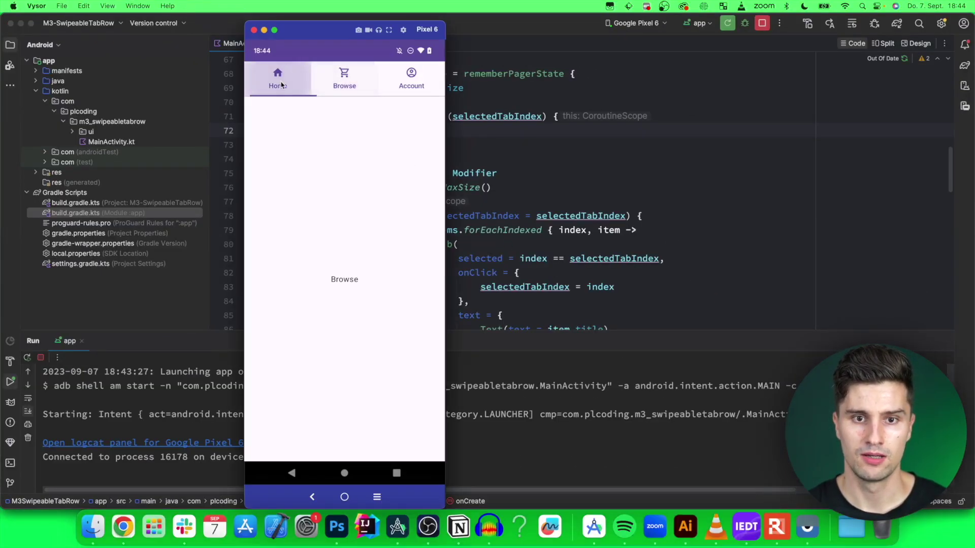
{"action": "left_click", "coordinate": [345, 78]}
{"action": "left_click", "coordinate": [411, 78]}
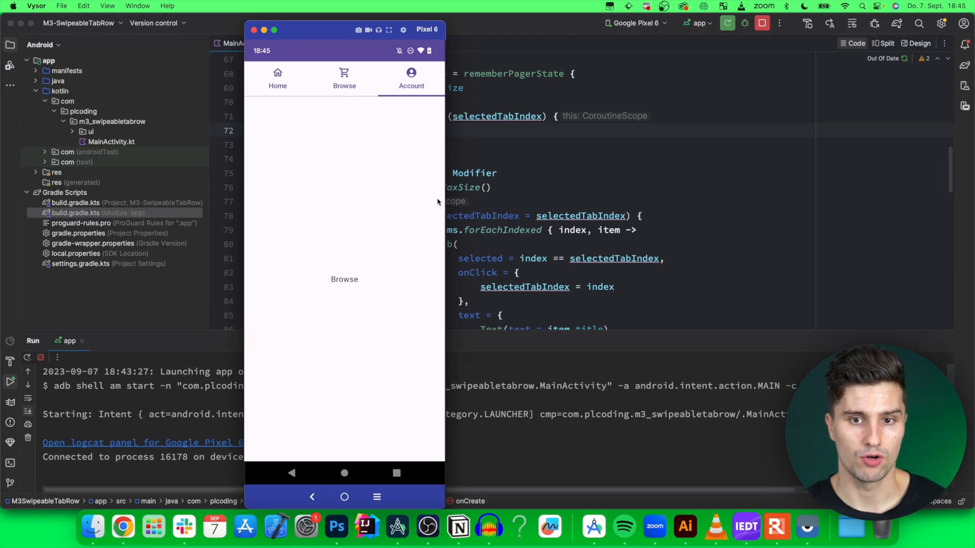
- Inside the effect, call pagerState.animateScrollToPage(selectedTabIndex)
{"action": "left_click", "coordinate": [510, 135]}
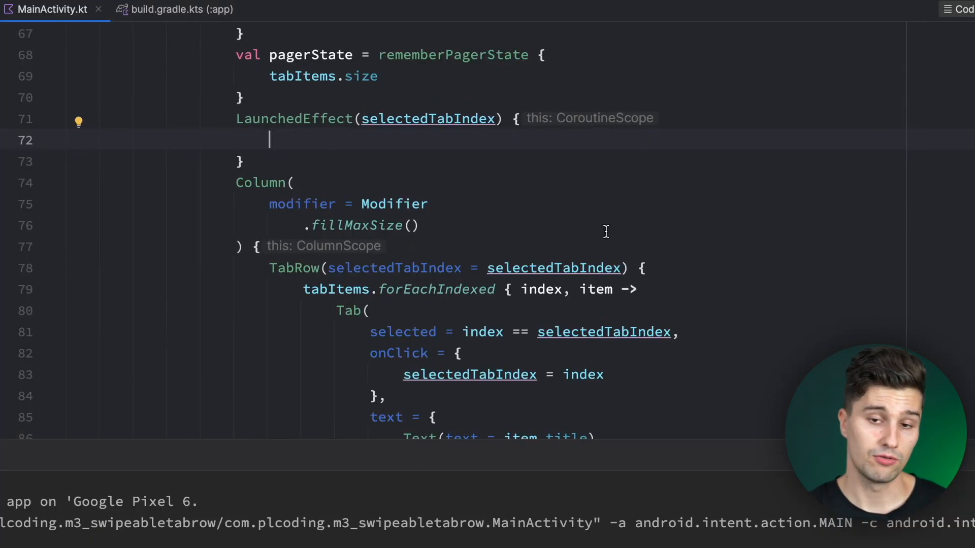
{"action": "type", "text": "pager"}
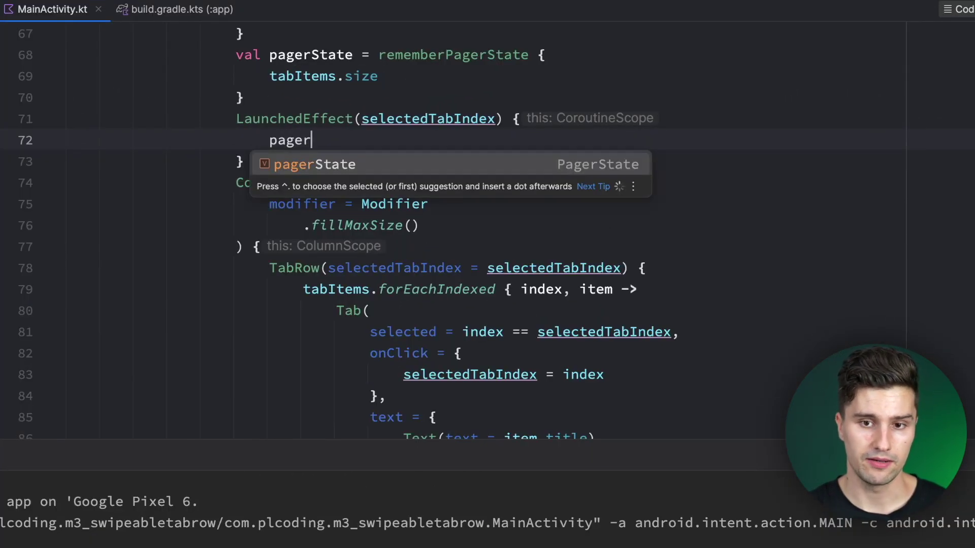
{"action": "key", "text": "Tab"}
{"action": "type", "text": "."}
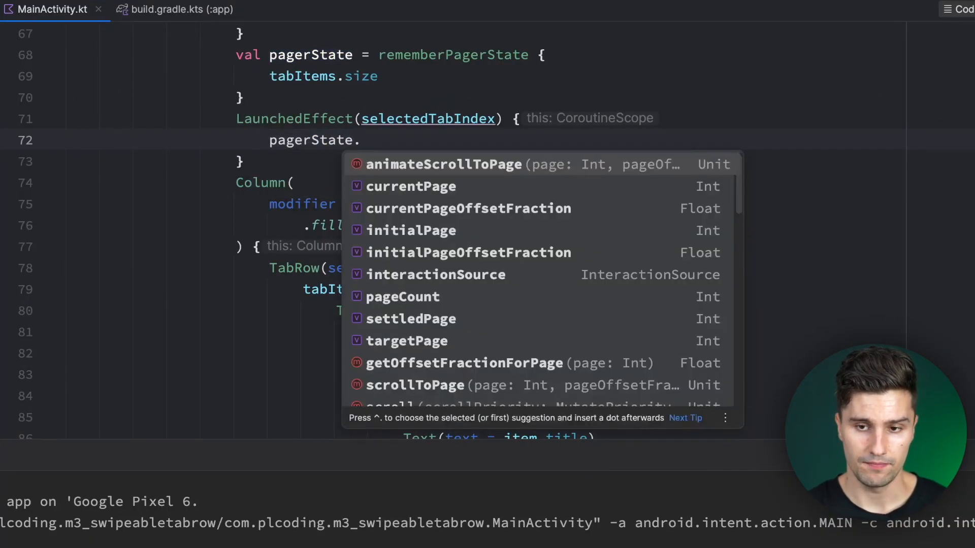
{"action": "key", "text": "Return"}
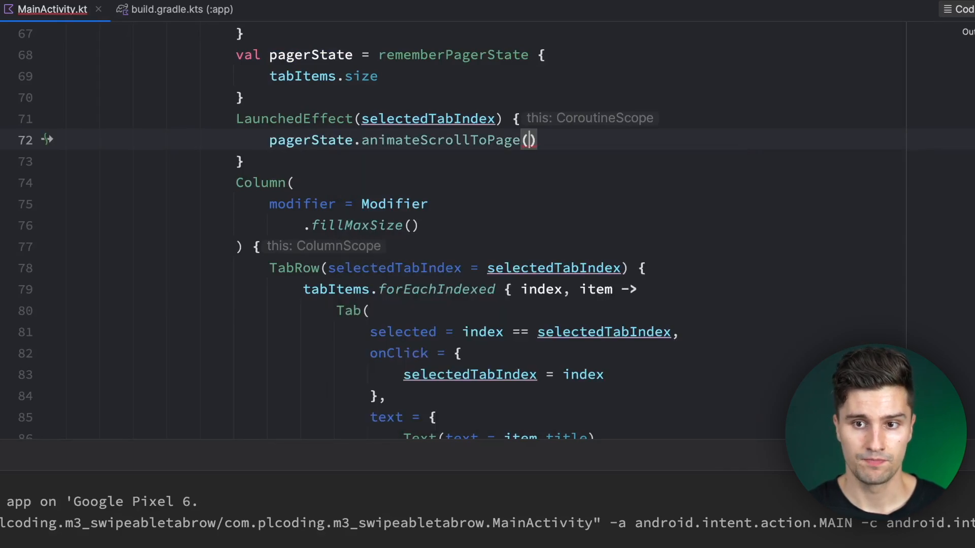
{"action": "type", "text": "sele"}
{"action": "key", "text": "Return"}
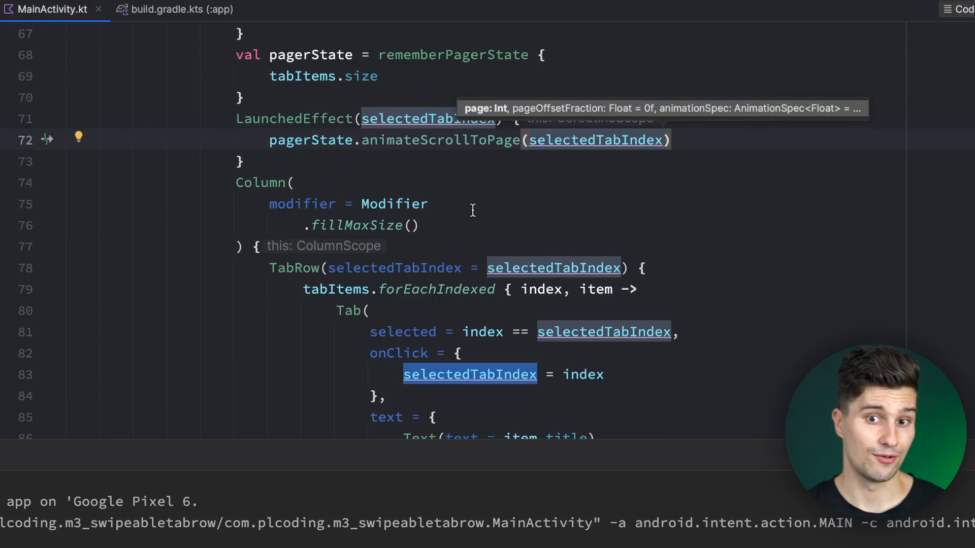
- Add a second LaunchedEffect keyed on pagerState.currentPage with an empty body
{"action": "left_click", "coordinate": [341, 169]}
{"action": "key", "text": "Return"}
{"action": "type", "text": "Launc"}
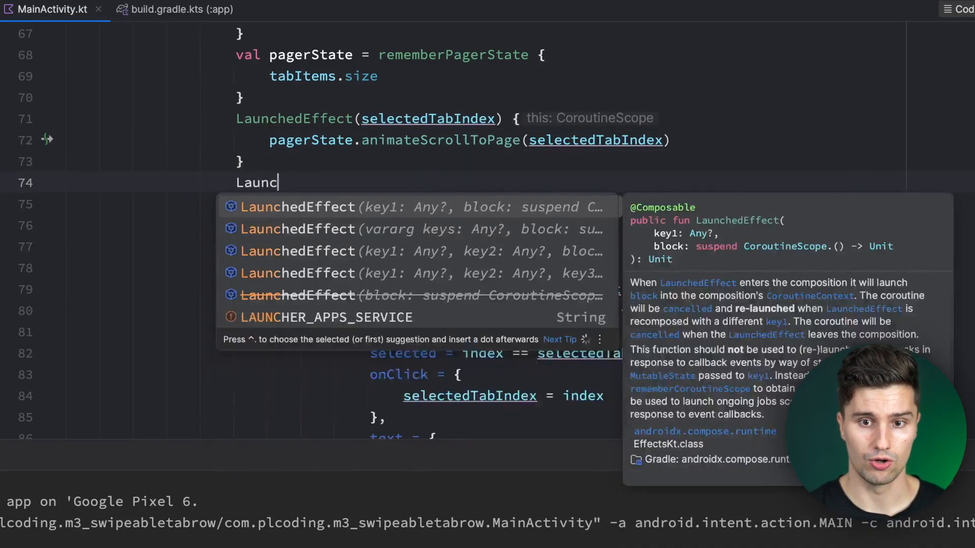
{"action": "type", "text": "hed"}
{"action": "key", "text": "Return"}
{"action": "key", "text": "BackSpace"}
{"action": "type", "text": "pager, block = _)"}
{"action": "key", "text": "Return"}
{"action": "type", "text": ".cu, block = _)"}
{"action": "key", "text": "Return"}
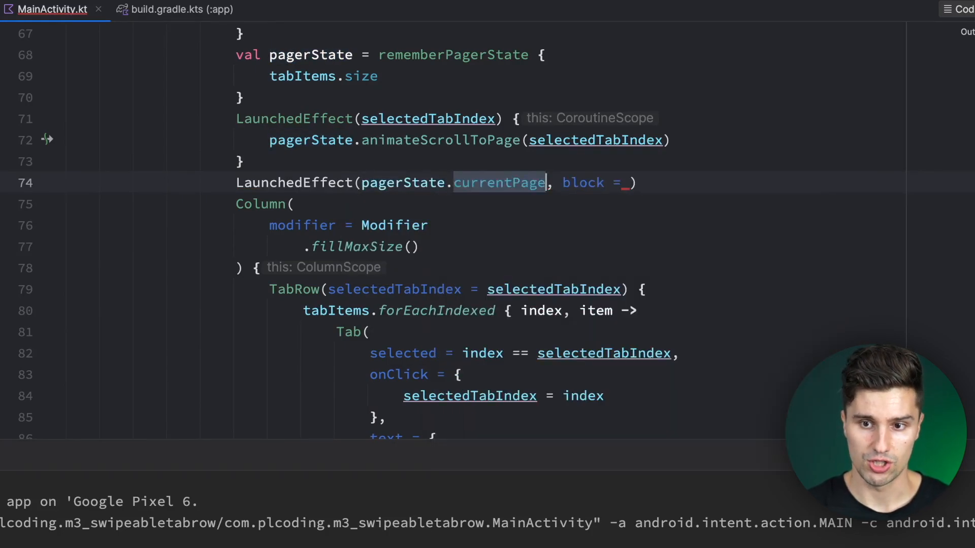
{"action": "key", "text": "shift+ctrl+Right"}
{"action": "key", "text": "shift+ctrl+Right"}
{"action": "key", "text": "BackSpace"}
{"action": "key", "text": "End"}
{"action": "type", "text": "{"}
{"action": "key", "text": "Return"}
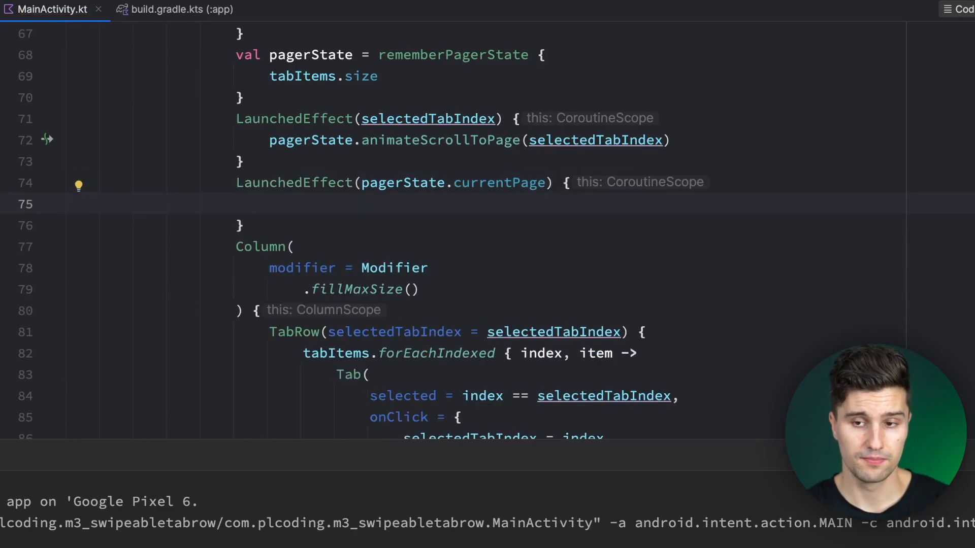
{"action": "type", "text": "sele"}
- In its body assign selectedTabIndex = pagerState.currentPage
{"action": "key", "text": "Tab"}
{"action": "type", "text": "= pager"}
{"action": "key", "text": "Tab"}
{"action": "type", "text": ".cur"}
{"action": "key", "text": "Tab"}
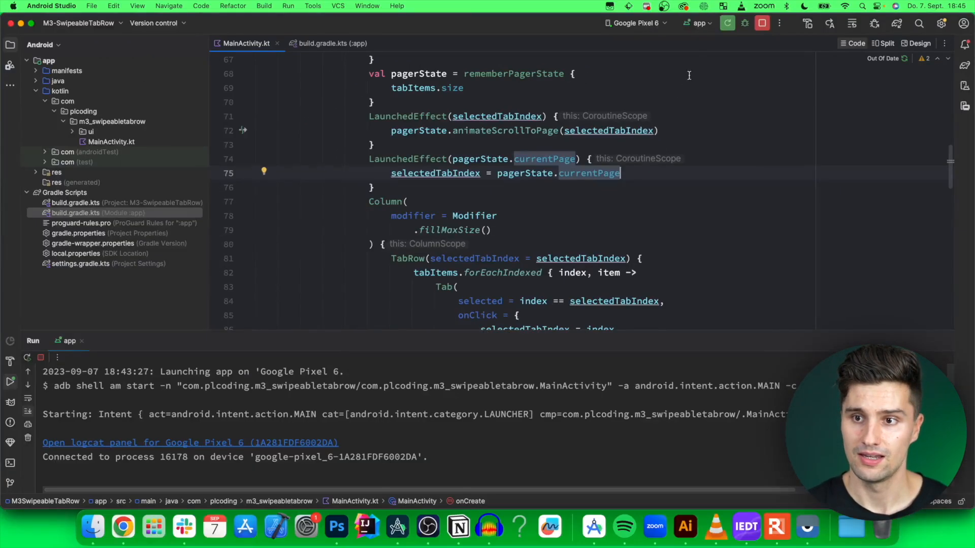
- Run the app on the Pixel 6 and tap Browse, Account, then Browse to see pages follow
{"action": "key", "text": "ctrl+r"}
{"action": "key", "text": "super+Tab"}
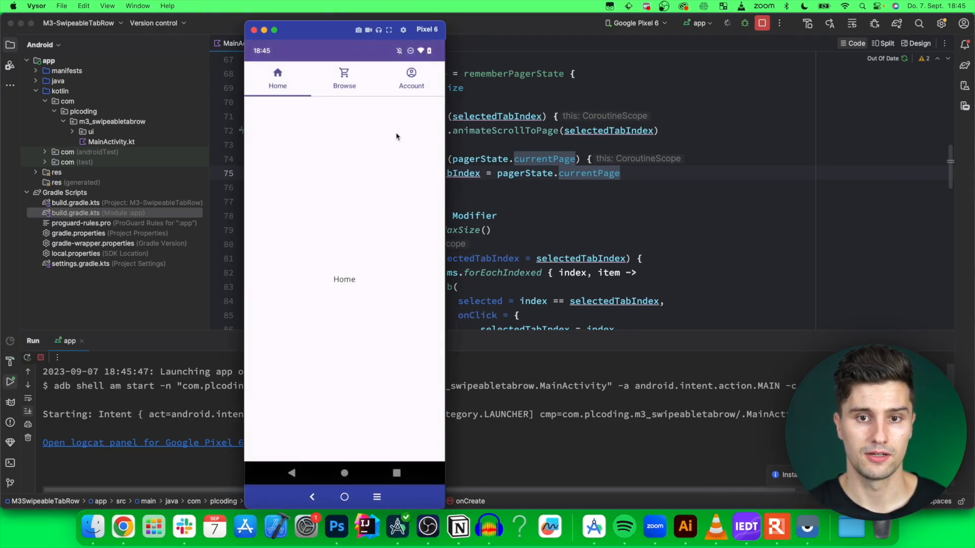
{"action": "left_click", "coordinate": [347, 82]}
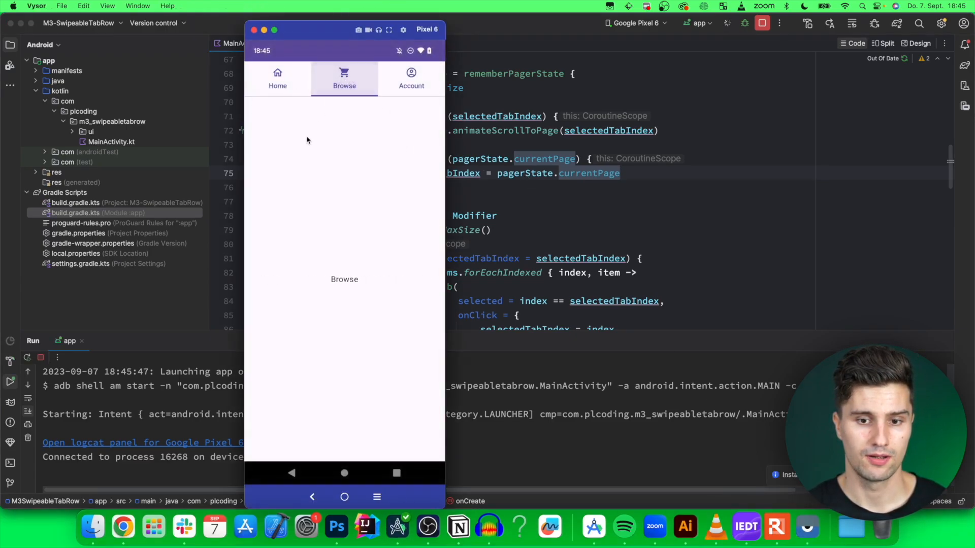
{"action": "left_click", "coordinate": [410, 83]}
{"action": "left_click", "coordinate": [343, 79]}
- Swipe the pager Home and forward to Account, tap Home, then return to the code editor
{"action": "left_click_drag", "start_coordinate": [316, 220], "coordinate": [427, 222]}
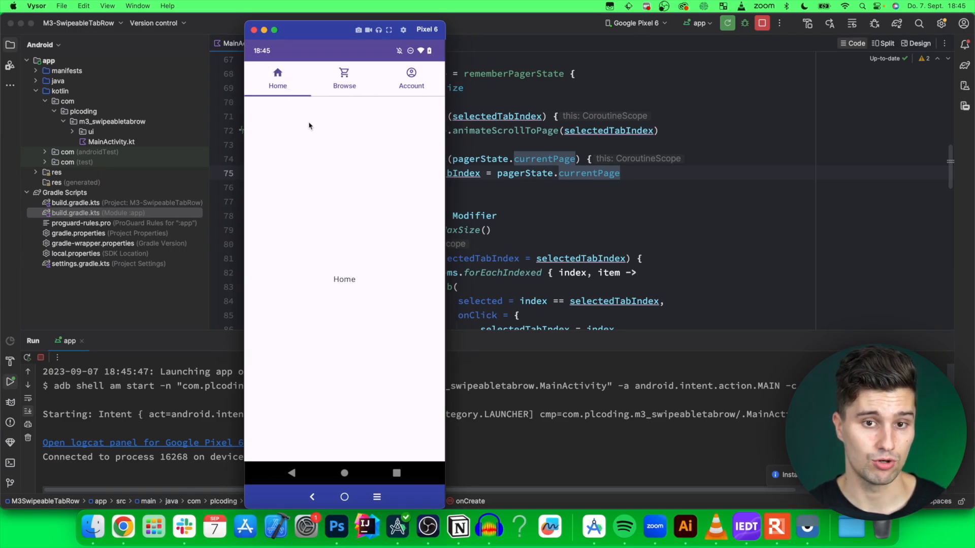
{"action": "mouse_move", "coordinate": [393, 177]}
{"action": "left_mouse_down"}
{"action": "mouse_move", "coordinate": [289, 179]}
{"action": "mouse_move", "coordinate": [290, 190]}
{"action": "left_mouse_up"}
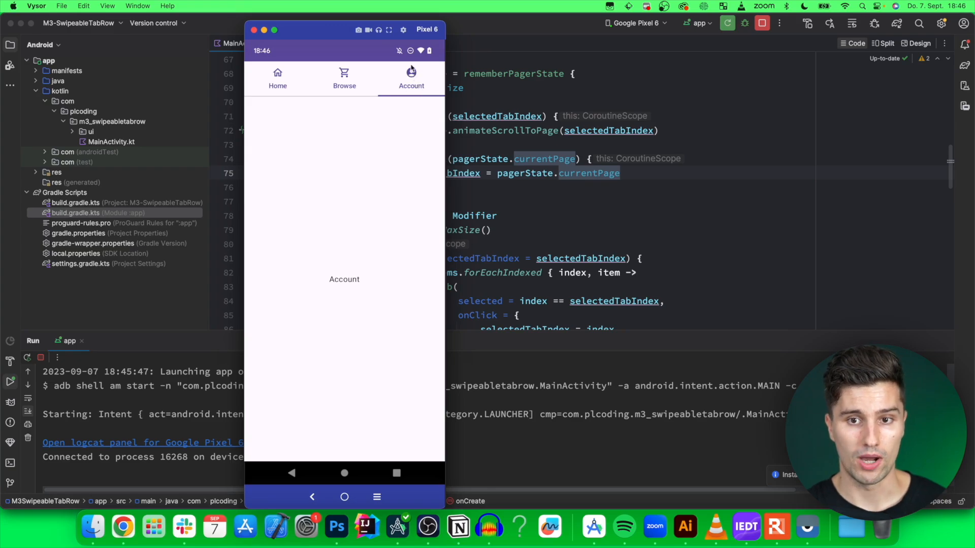
{"action": "left_click", "coordinate": [278, 74]}
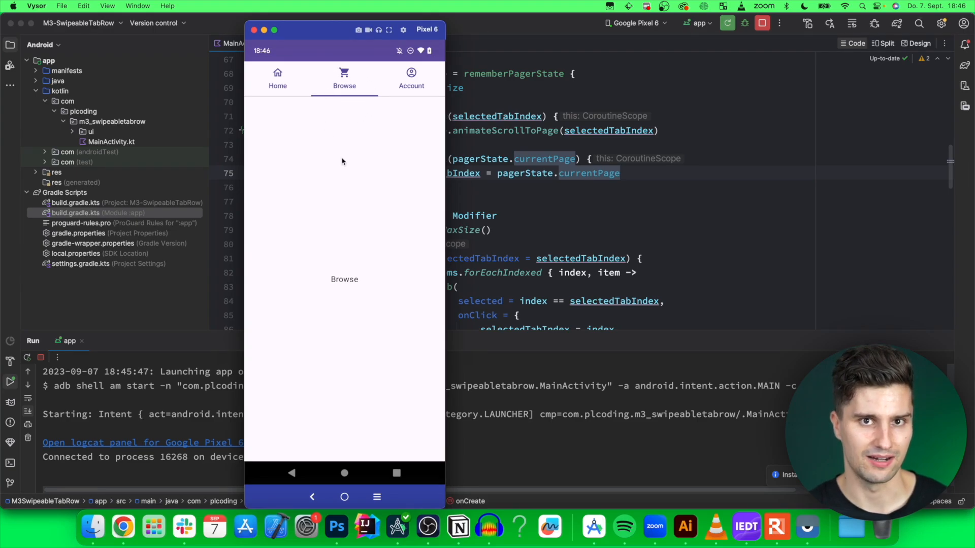
{"action": "left_click", "coordinate": [520, 27]}
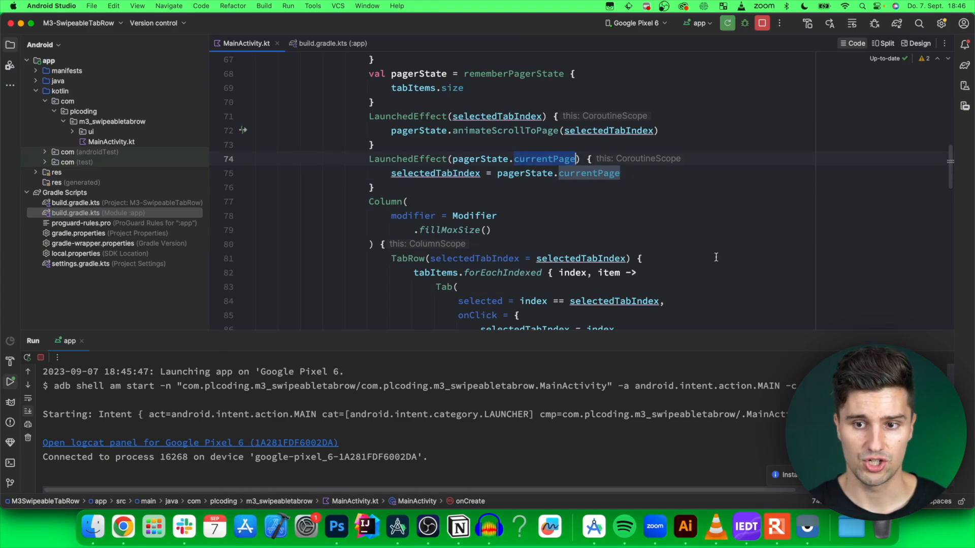
- Close the Run panel and highlight selectedTabIndex and currentPage in the page-change effect
{"action": "left_click", "coordinate": [943, 342]}
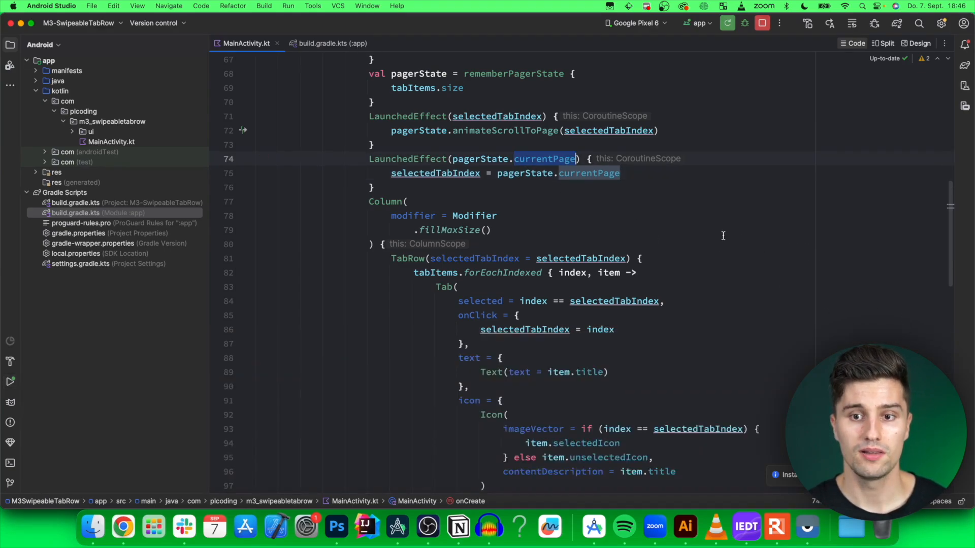
{"action": "scroll", "coordinate": [655, 210], "scroll_direction": "down", "scroll_amount": 1}
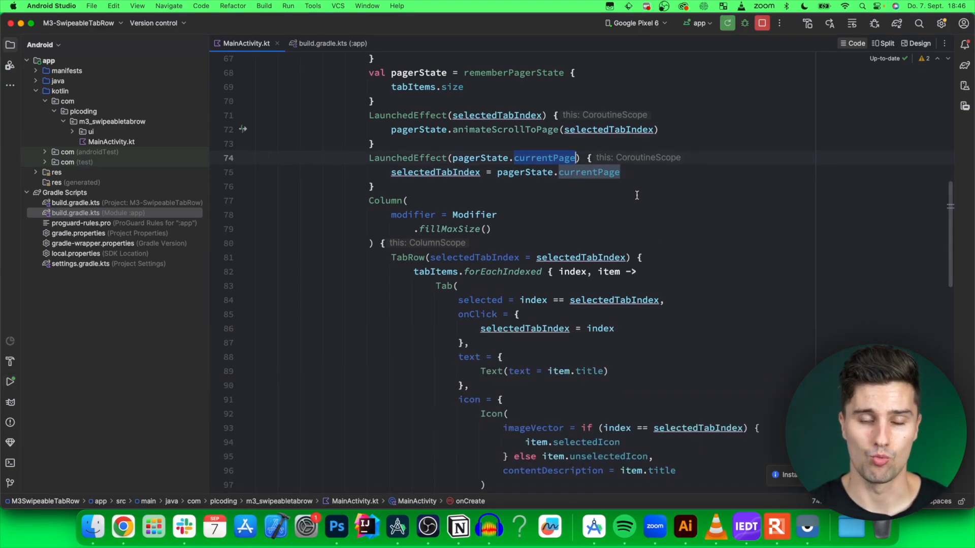
{"action": "left_click", "coordinate": [807, 526]}
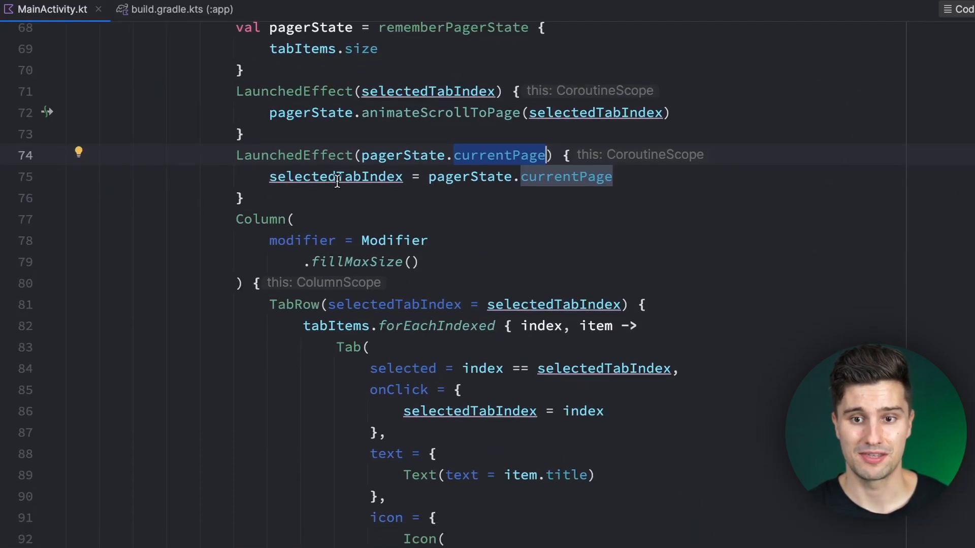
{"action": "double_click", "coordinate": [337, 180]}
{"action": "double_click", "coordinate": [570, 177]}
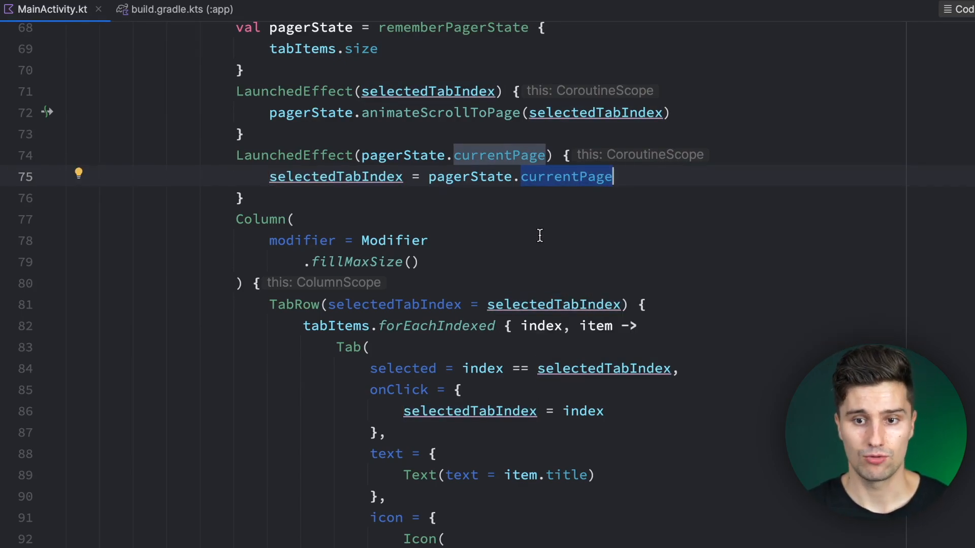
- Wrap the assignment in if(!pagerState.isScrollInProgress) { } so the tab updates only when scrolling stops
{"action": "left_click", "coordinate": [566, 154]}
{"action": "key", "text": "Return"}
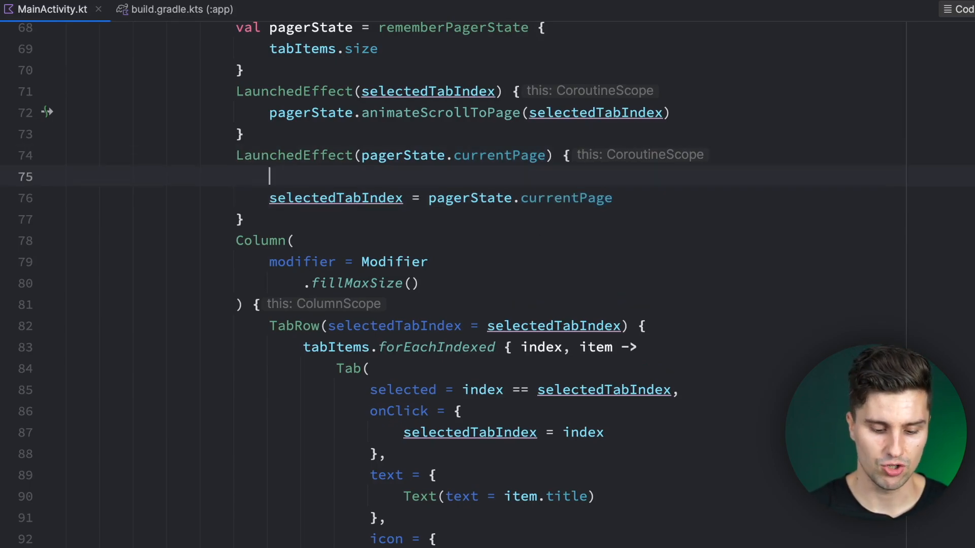
{"action": "type", "text": "if(pager"}
{"action": "key", "text": "Tab"}
{"action": "type", "text": ".is"}
{"action": "key", "text": "Tab"}
{"action": "left_click", "coordinate": [292, 175]}
{"action": "type", "text": "!"}
{"action": "key", "text": "End"}
{"action": "type", "text": "{"}
{"action": "key", "text": "Return"}
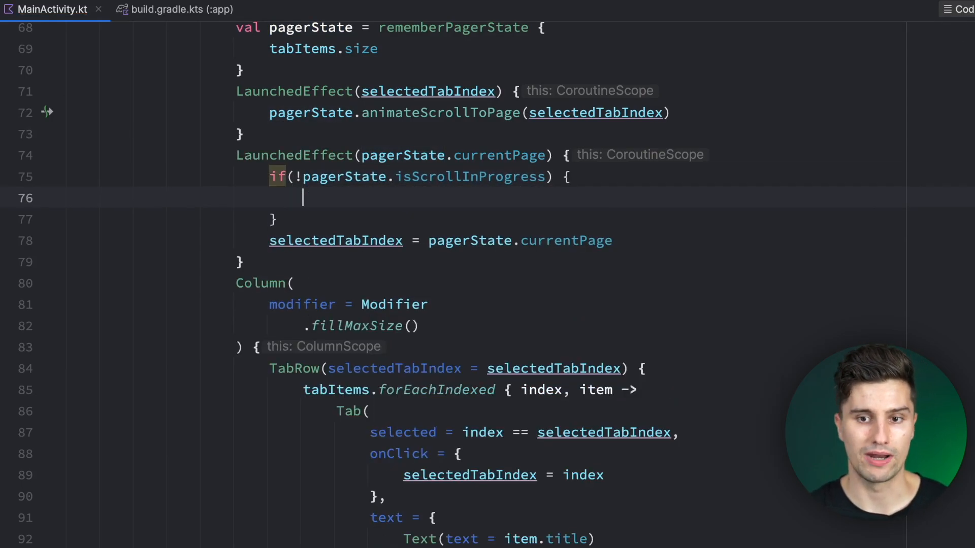
{"action": "key", "text": "ctrl+y"}
{"action": "key", "text": "Down"}
{"action": "key", "text": "alt+shift+Up"}
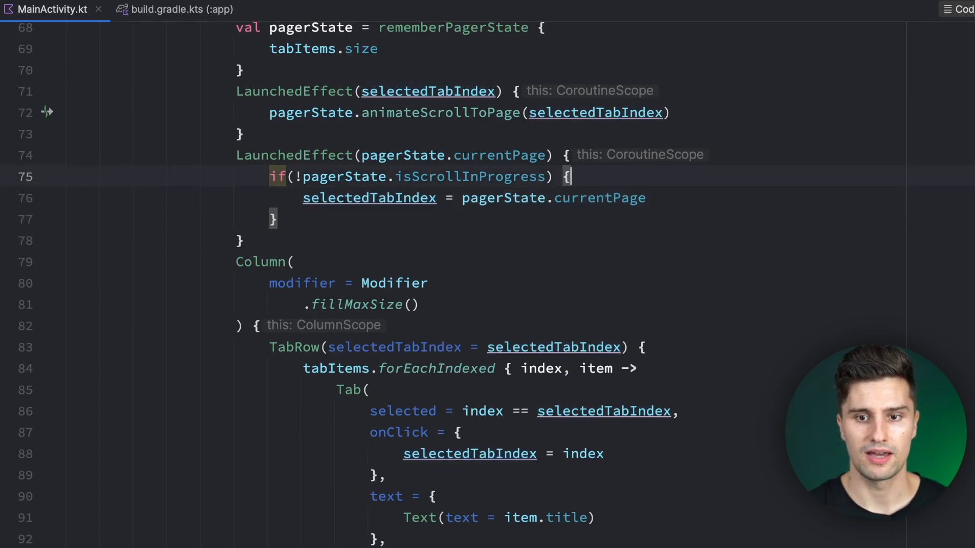
- Add pagerState.isScrollInProgress as a second LaunchedEffect key and rerun the app
{"action": "left_click", "coordinate": [544, 156]}
{"action": "type", "text": ", "}
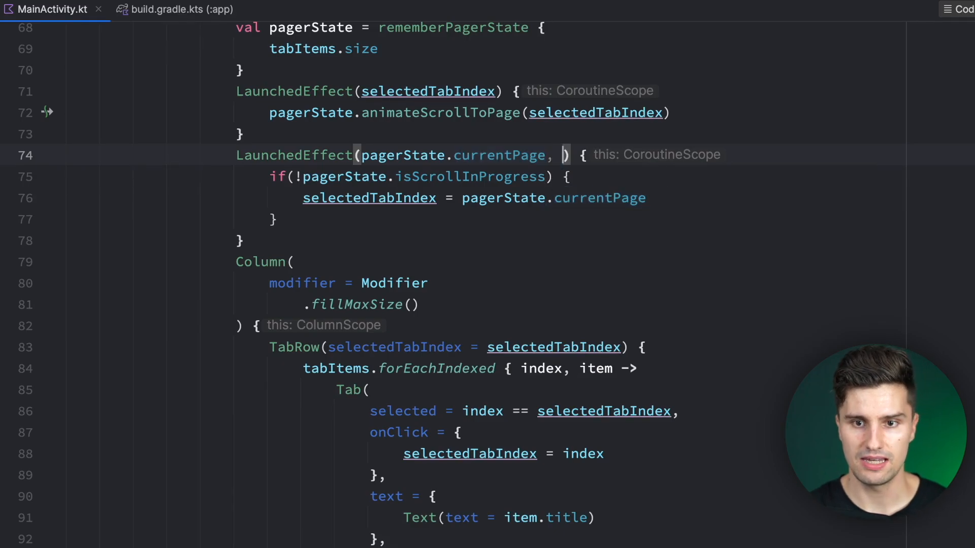
{"action": "type", "text": "pagerState.issc"}
{"action": "key", "text": "Tab"}
{"action": "key", "text": "ctrl+r"}
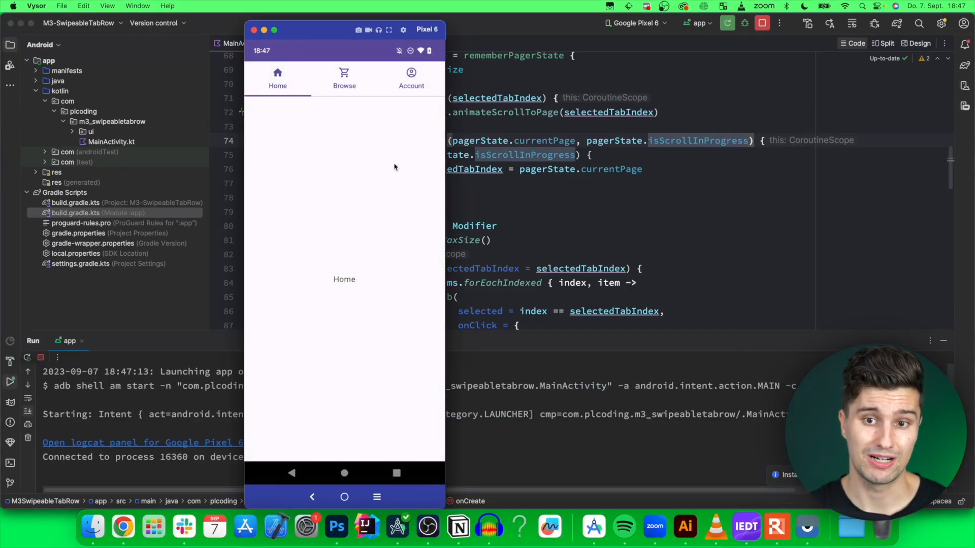
- Tap the Account tab, then swipe back through Browse to Home to confirm tab and page stay matched
{"action": "left_click", "coordinate": [411, 79]}
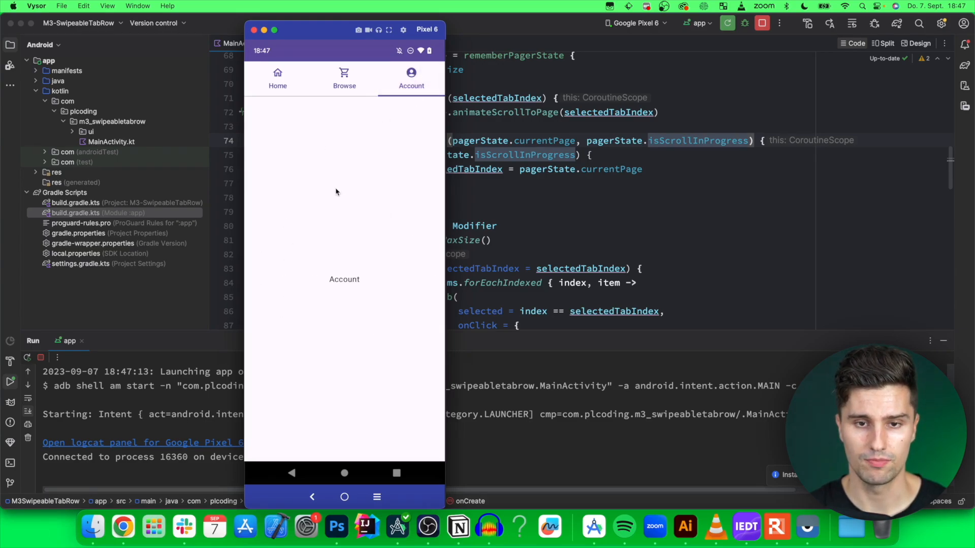
{"action": "left_click_drag", "start_coordinate": [312, 227], "coordinate": [406, 227]}
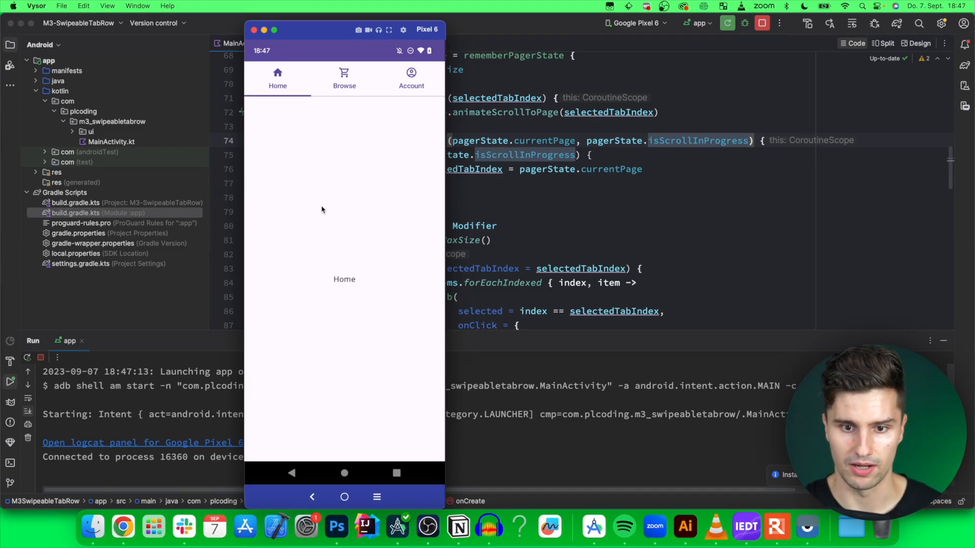